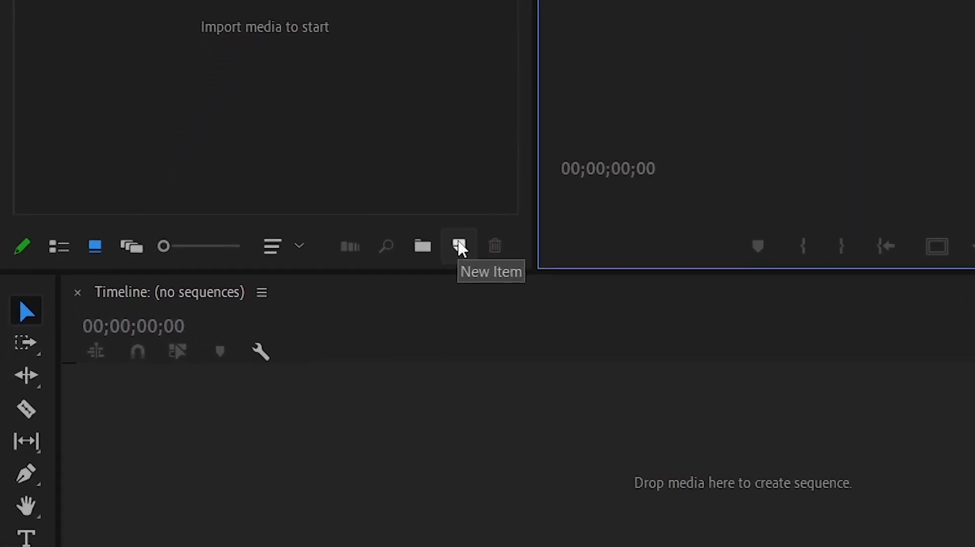
Start a new sequence based on the DSLR 1080p25 preset
{"action": "left_click", "coordinate": [459, 248]}
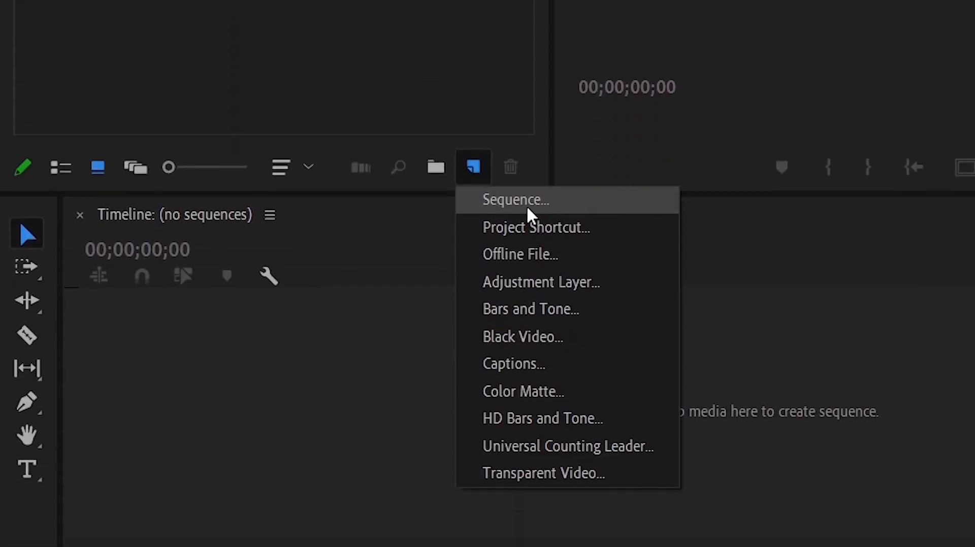
{"action": "left_click", "coordinate": [509, 201]}
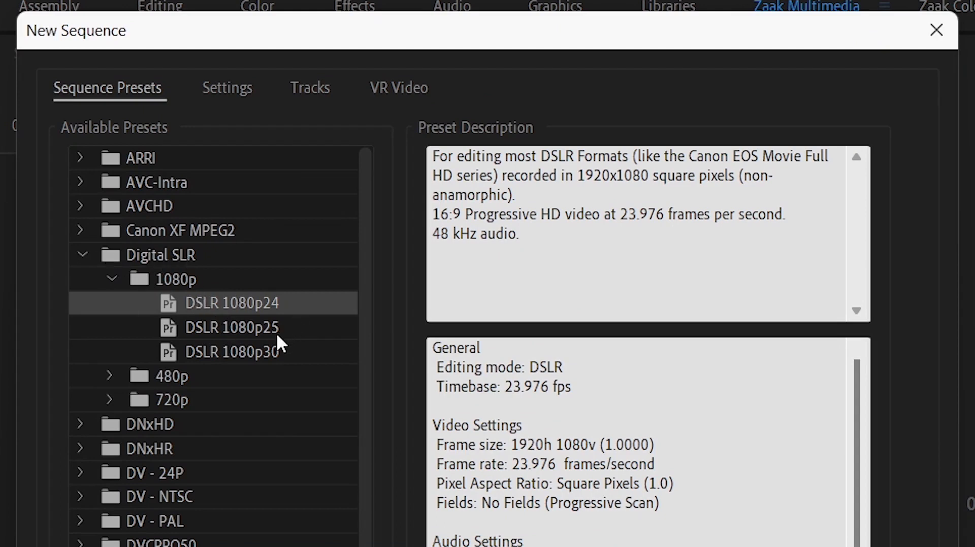
{"action": "left_click", "coordinate": [243, 326]}
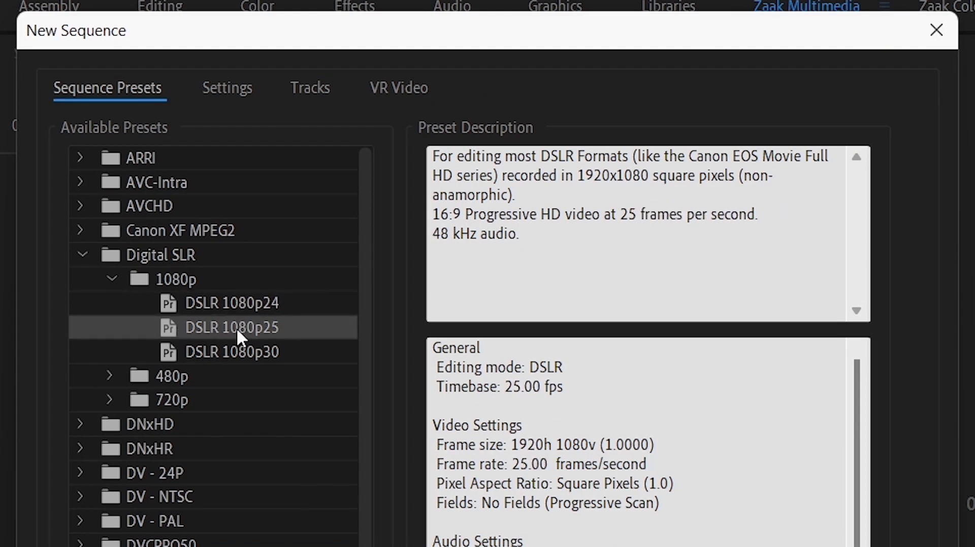
Set the sequence's horizontal frame size to 1080 for a square frame and create the sequence
{"action": "left_click", "coordinate": [227, 88]}
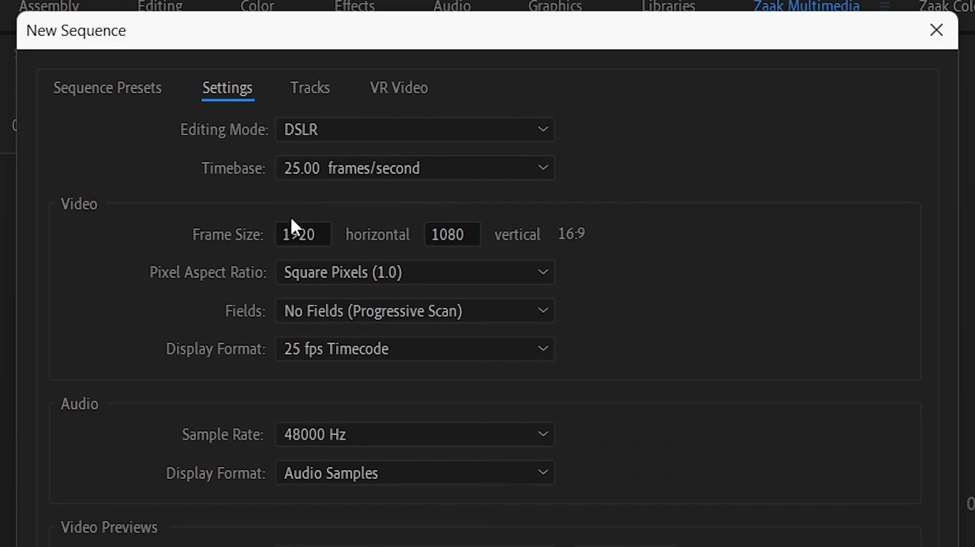
{"action": "left_click", "coordinate": [320, 233]}
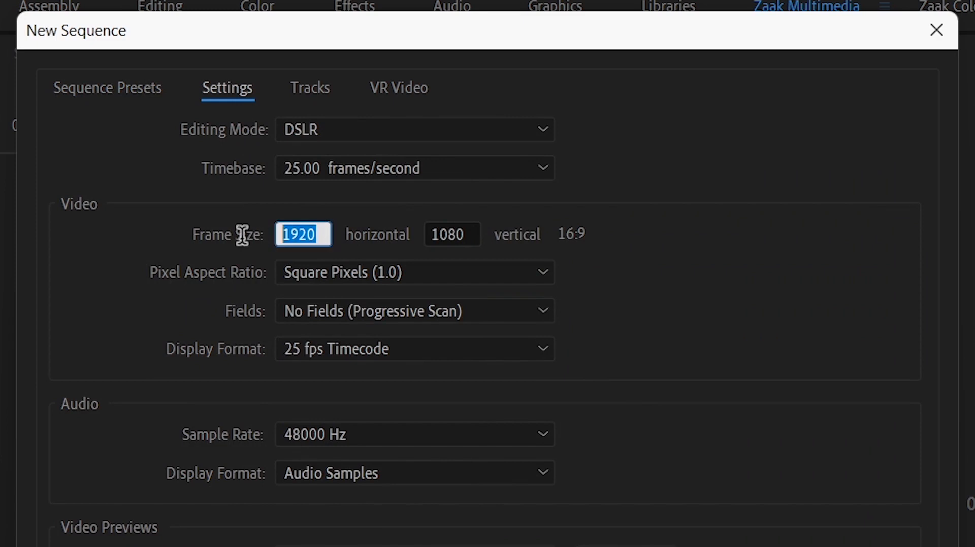
{"action": "type", "text": "10"}
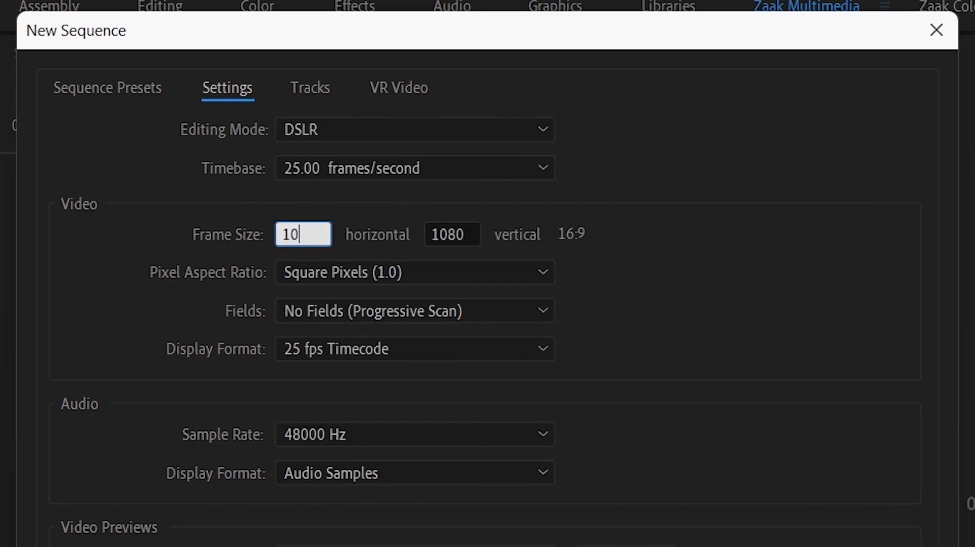
{"action": "type", "text": "80"}
{"action": "key", "text": "Return"}
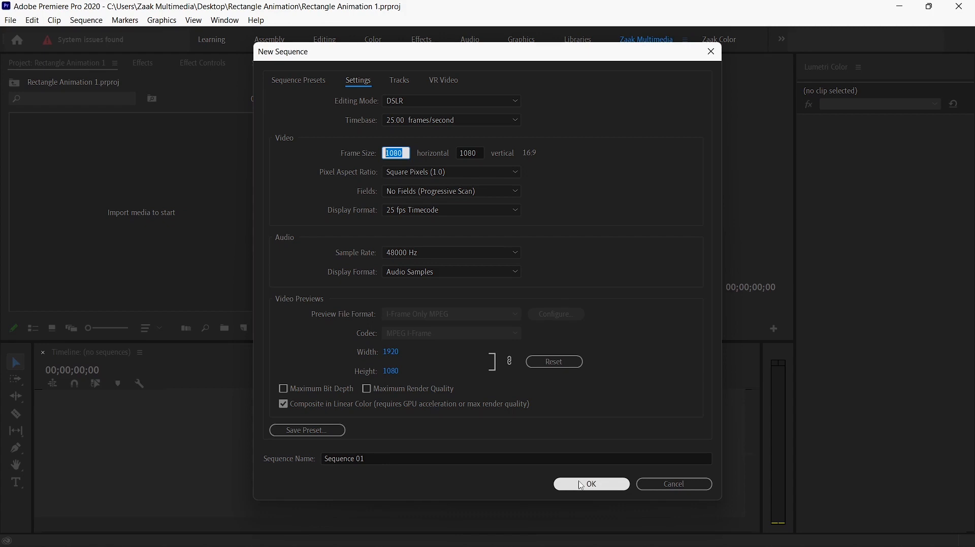
{"action": "left_click", "coordinate": [581, 485]}
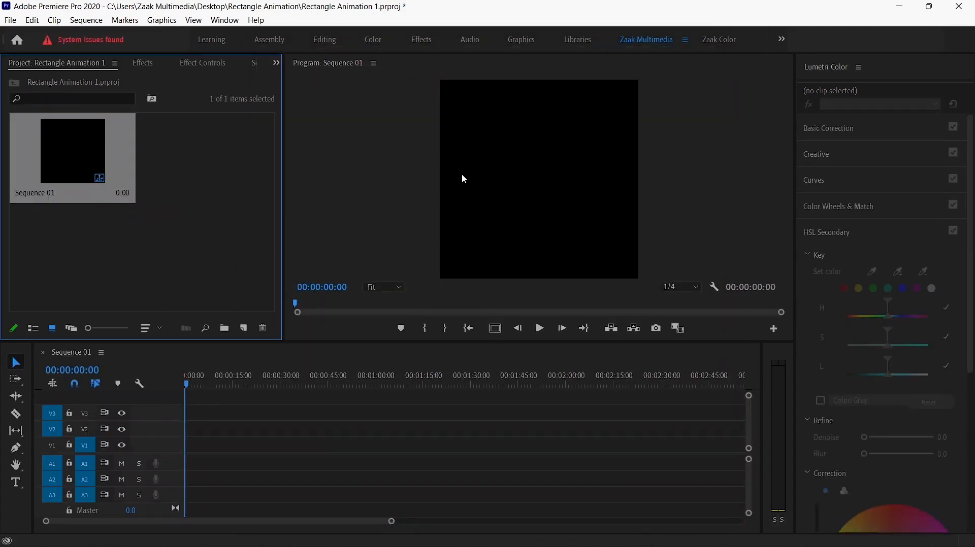
Create a new legacy title named Title 01 at 1080 by 1080 and 25 fps
{"action": "left_click", "coordinate": [511, 139]}
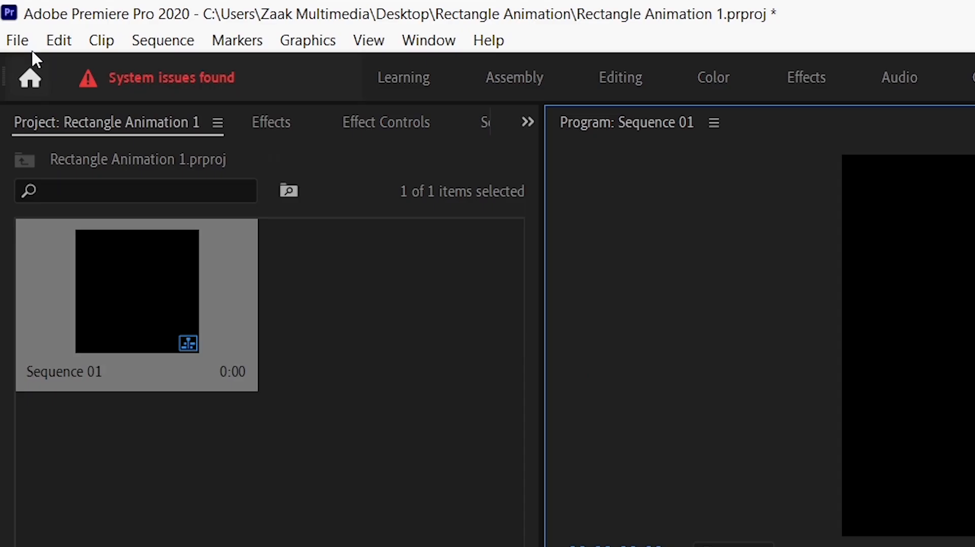
{"action": "left_click", "coordinate": [16, 23]}
{"action": "mouse_move", "coordinate": [50, 65]}
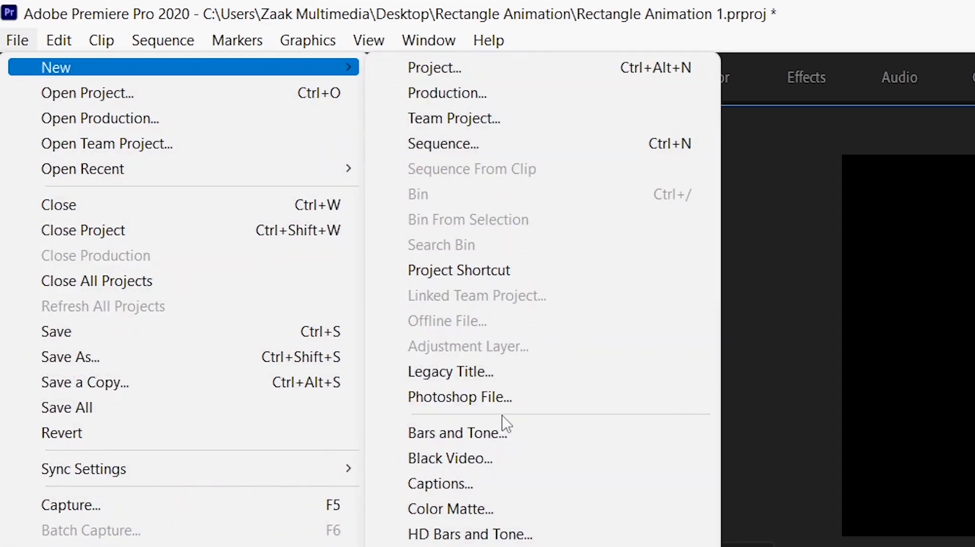
{"action": "left_click", "coordinate": [482, 375]}
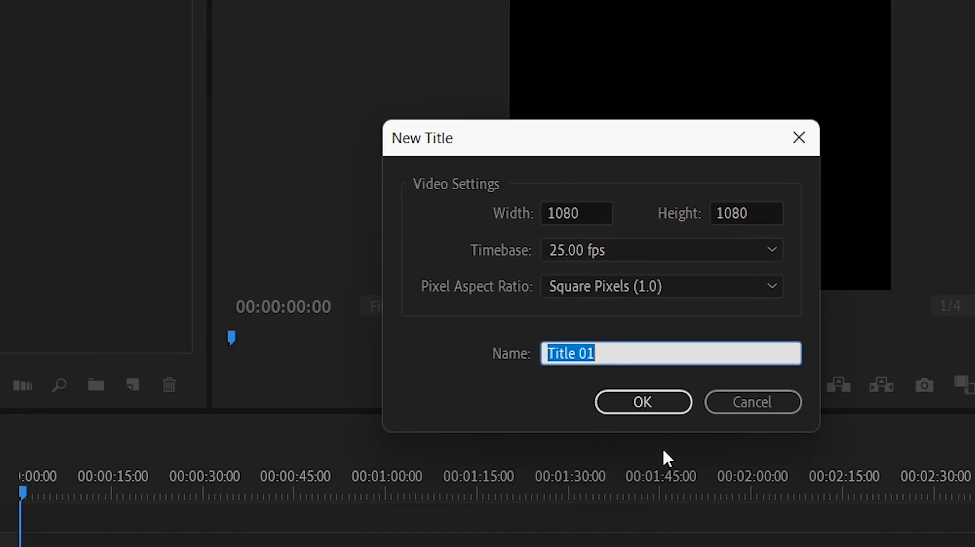
{"action": "left_click", "coordinate": [648, 413]}
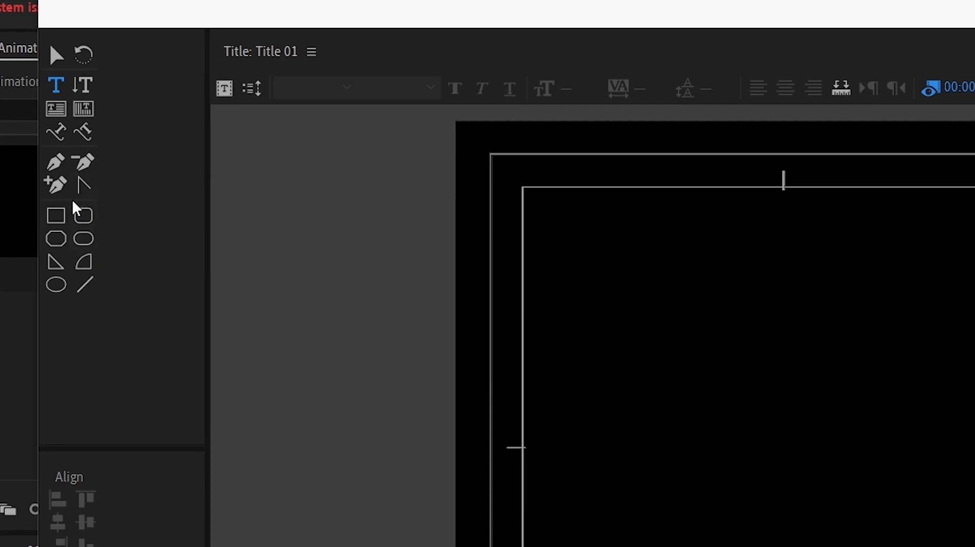
Draw a rounded-corner rectangle about 992 by 992 pixels, roughly centred in the title frame
{"action": "left_click", "coordinate": [82, 215]}
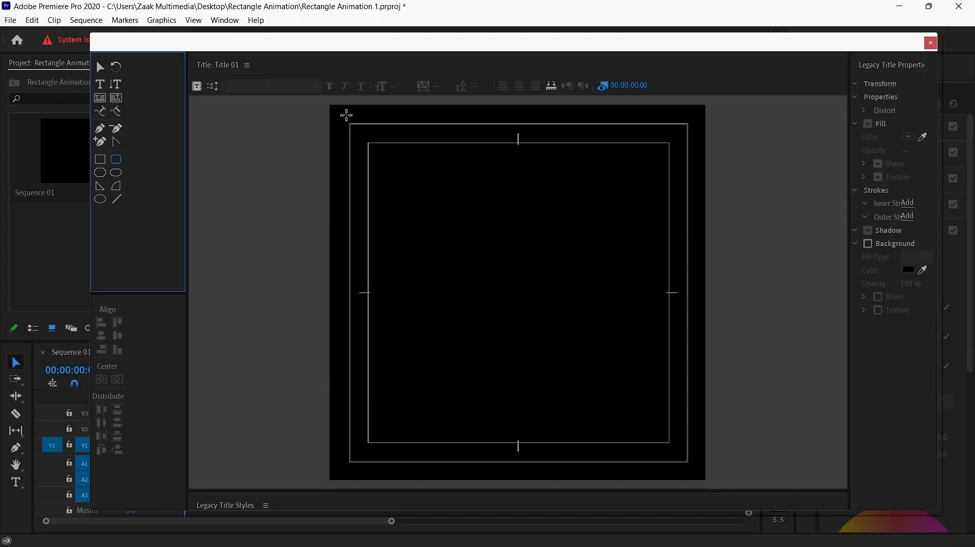
{"action": "left_click_drag", "start_coordinate": [412, 127], "coordinate": [647, 357]}
{"action": "left_click_drag", "start_coordinate": [514, 282], "coordinate": [684, 415]}
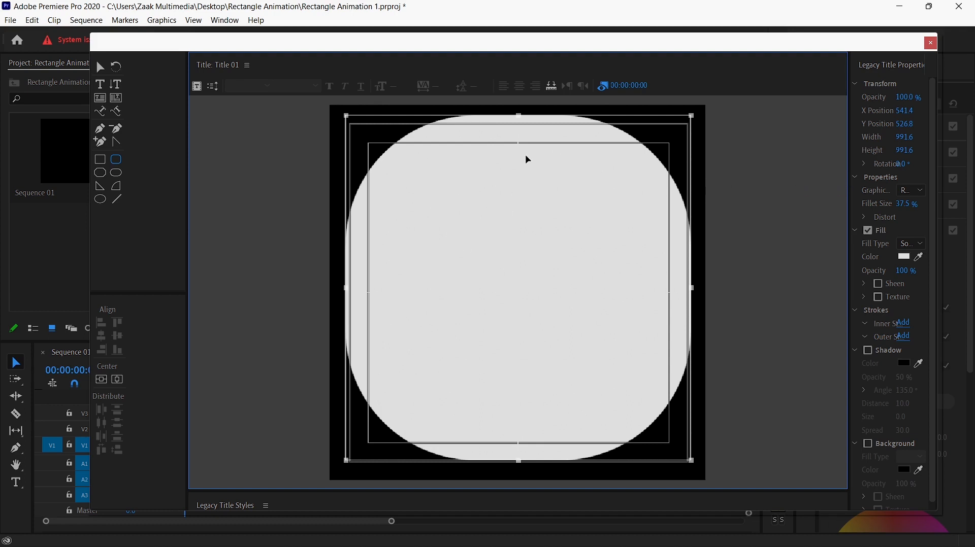
Turn off the rounded rectangle's fill and add an inner stroke to it
{"action": "left_click_drag", "start_coordinate": [850, 174], "coordinate": [749, 142]}
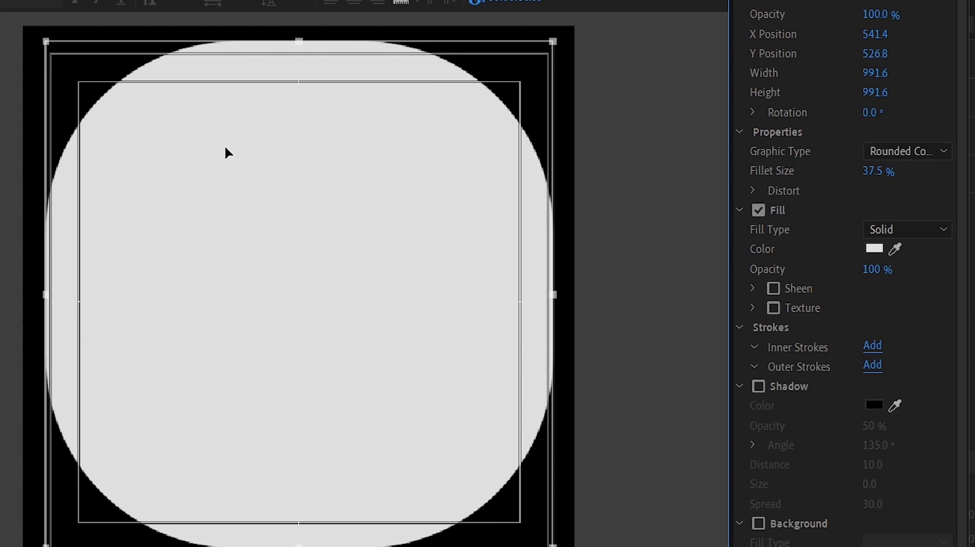
{"action": "left_click", "coordinate": [758, 210]}
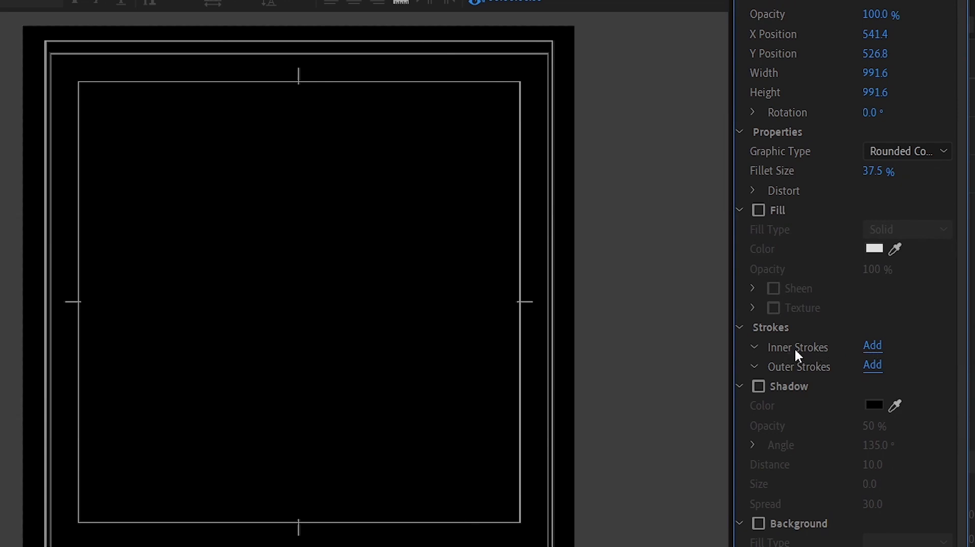
{"action": "left_click", "coordinate": [873, 350]}
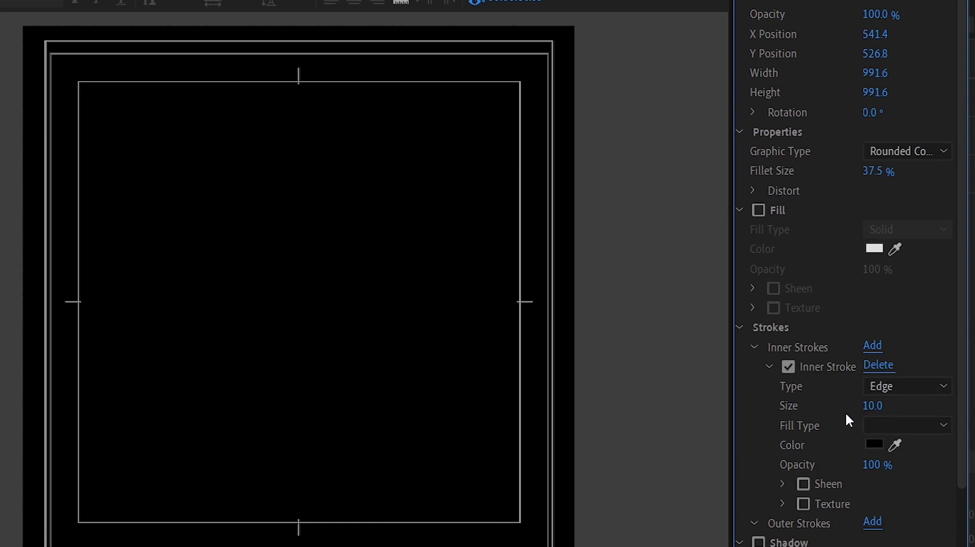
Set the inner stroke's color to orange with RGB values 255, 158, 22
{"action": "left_click", "coordinate": [877, 445]}
{"action": "left_click", "coordinate": [126, 545]}
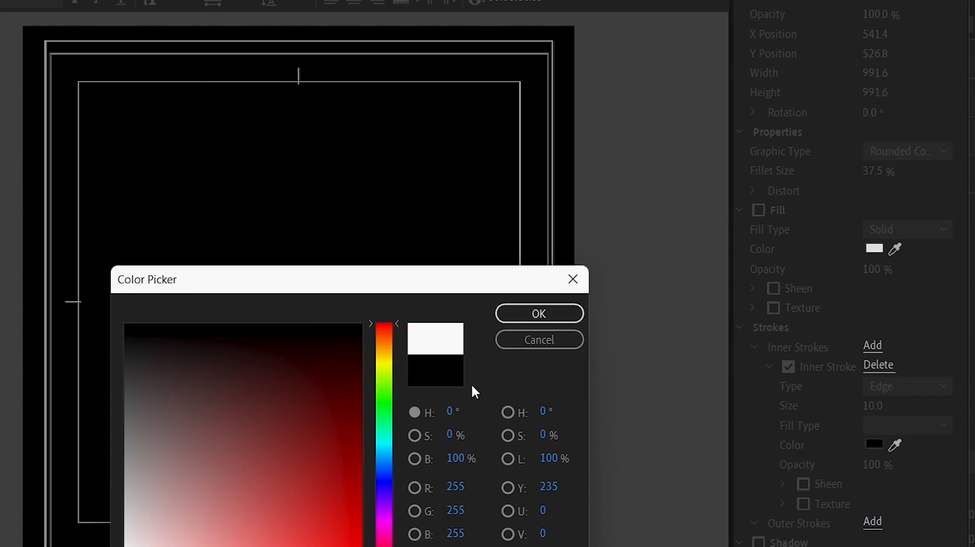
{"action": "left_click", "coordinate": [384, 347]}
{"action": "left_click_drag", "start_coordinate": [357, 546], "coordinate": [341, 546]}
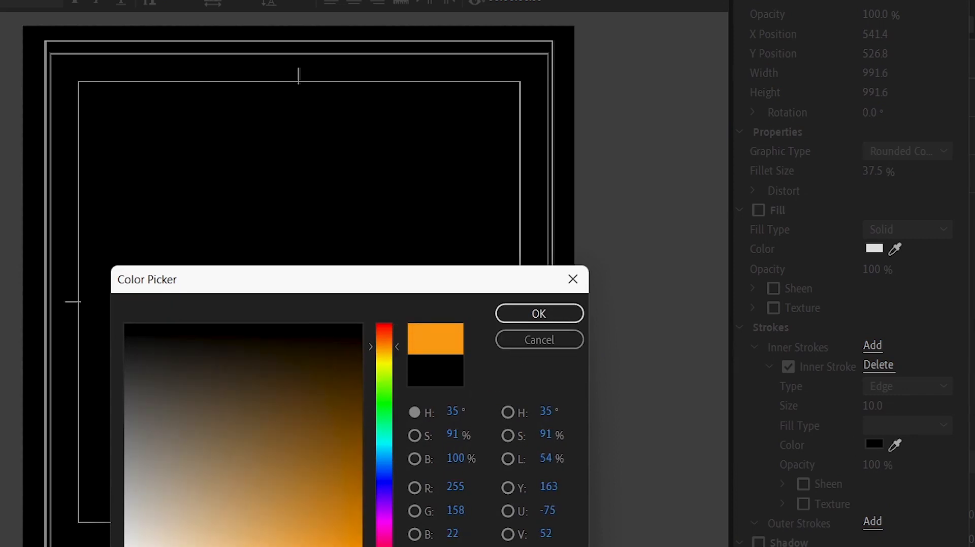
{"action": "left_click", "coordinate": [517, 318]}
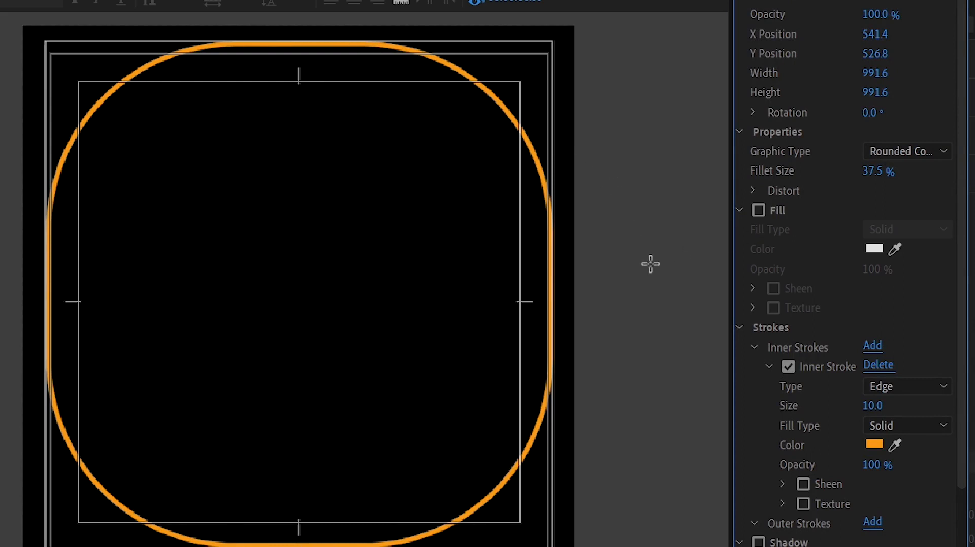
Set the rectangle's fillet size to 5% and its inner stroke size to 5, closing the title editor when done
{"action": "left_click", "coordinate": [873, 172]}
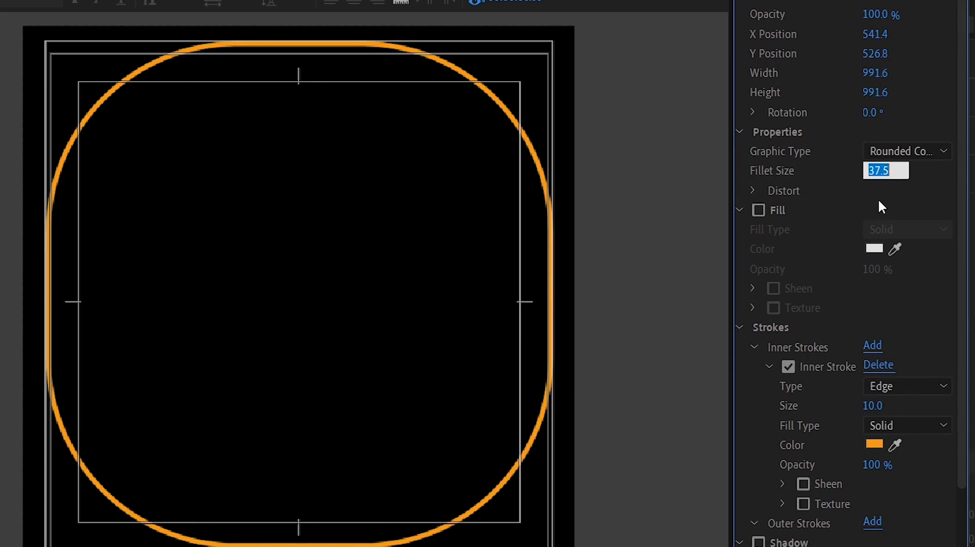
{"action": "type", "text": "5"}
{"action": "key", "text": "Return"}
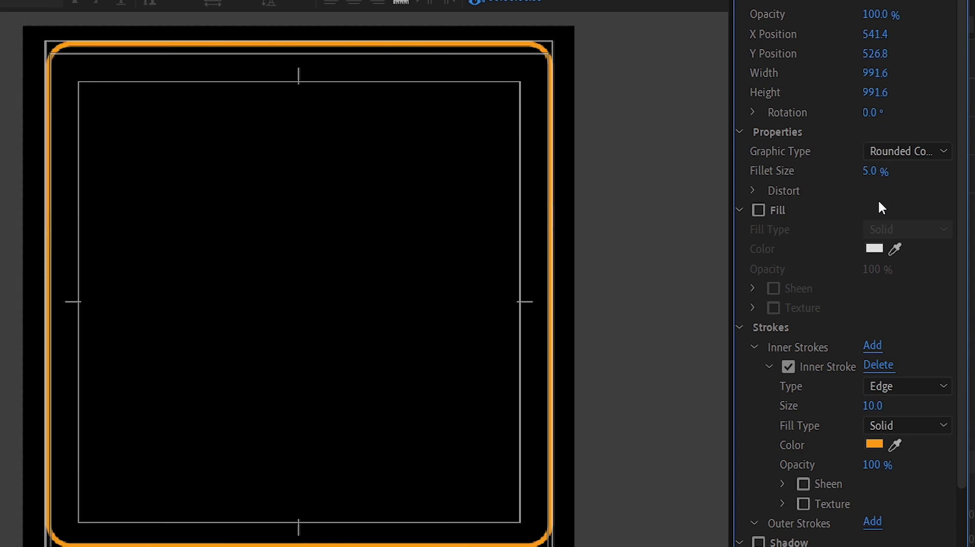
{"action": "left_click", "coordinate": [874, 405]}
{"action": "type", "text": "5"}
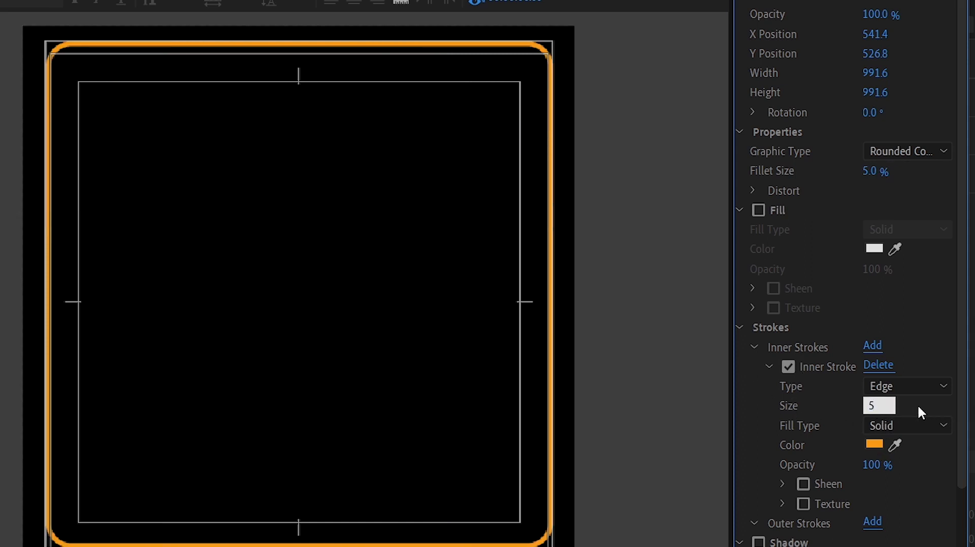
{"action": "key", "text": "Return"}
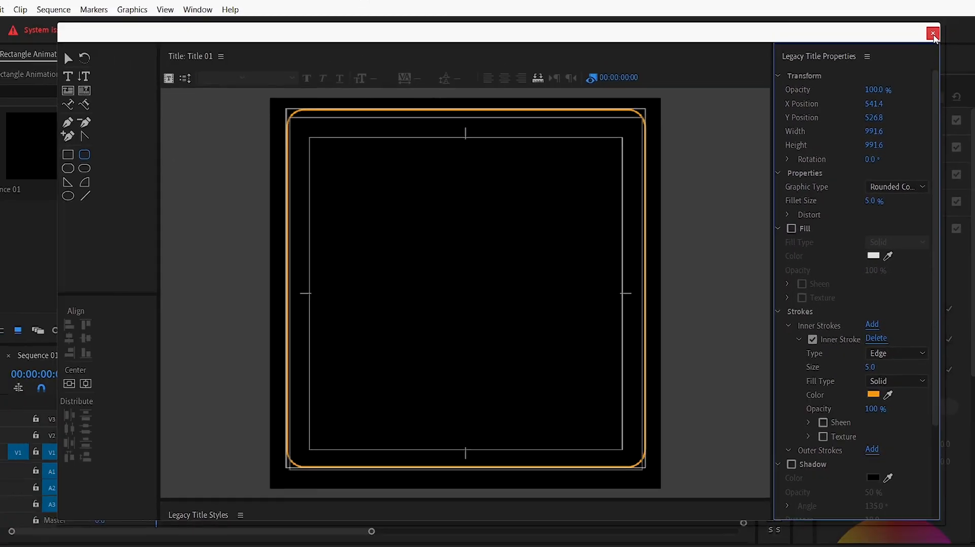
{"action": "left_click", "coordinate": [932, 33]}
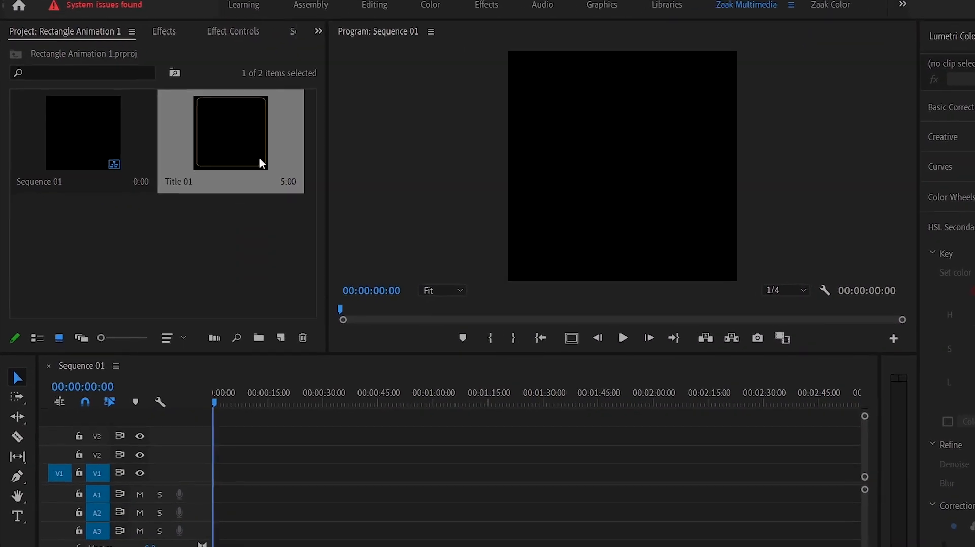
Place Title 01 at the start of video track V1 and extend the clip to about 33 seconds 20 frames
{"action": "left_click_drag", "start_coordinate": [261, 128], "coordinate": [250, 466]}
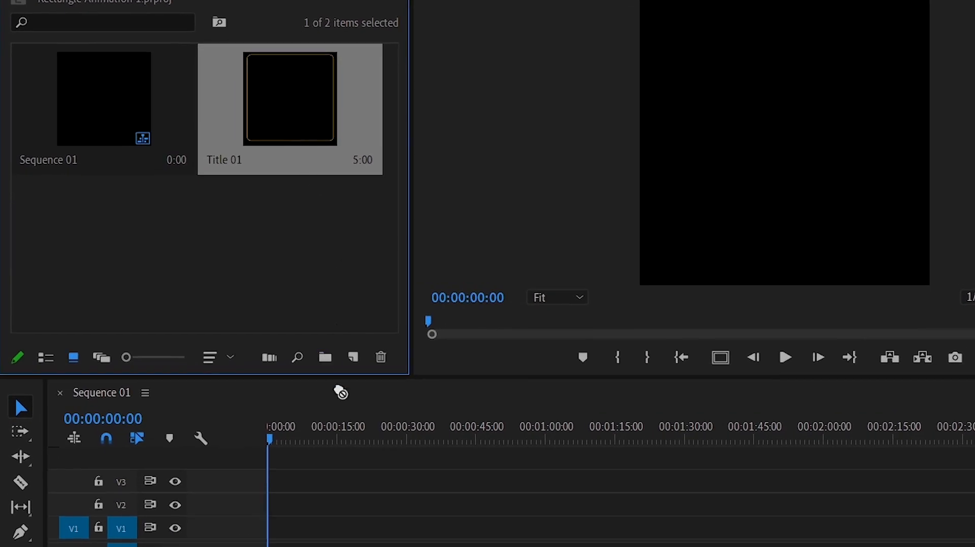
{"action": "left_click_drag", "start_coordinate": [292, 502], "coordinate": [423, 527]}
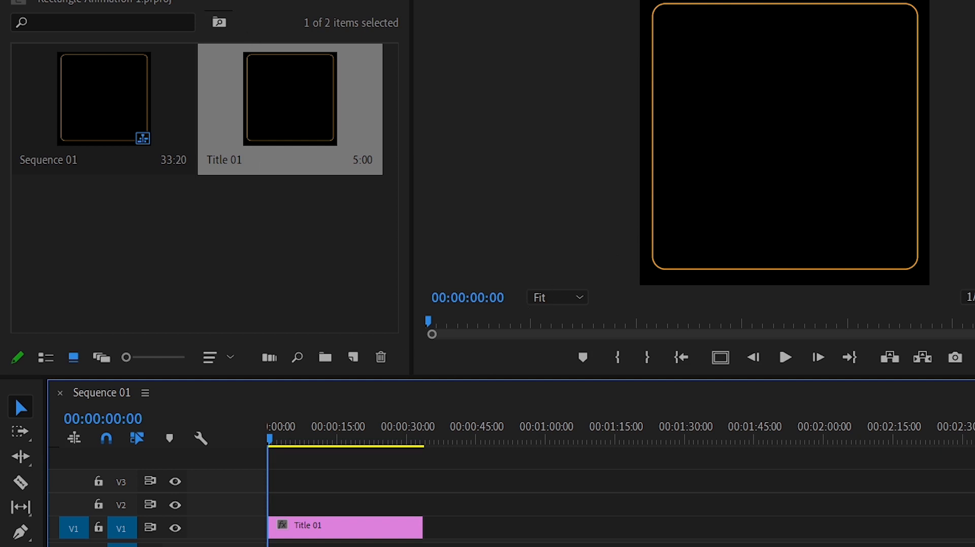
Find the Crop video effect and apply it to the Title 01 clip on V1
{"action": "left_click", "coordinate": [212, 27]}
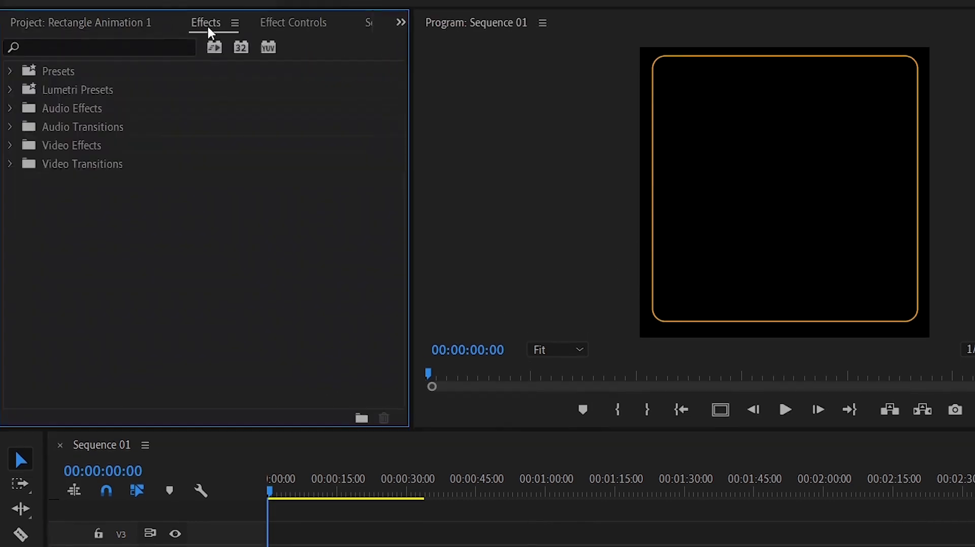
{"action": "left_click", "coordinate": [75, 44]}
{"action": "type", "text": "CROP"}
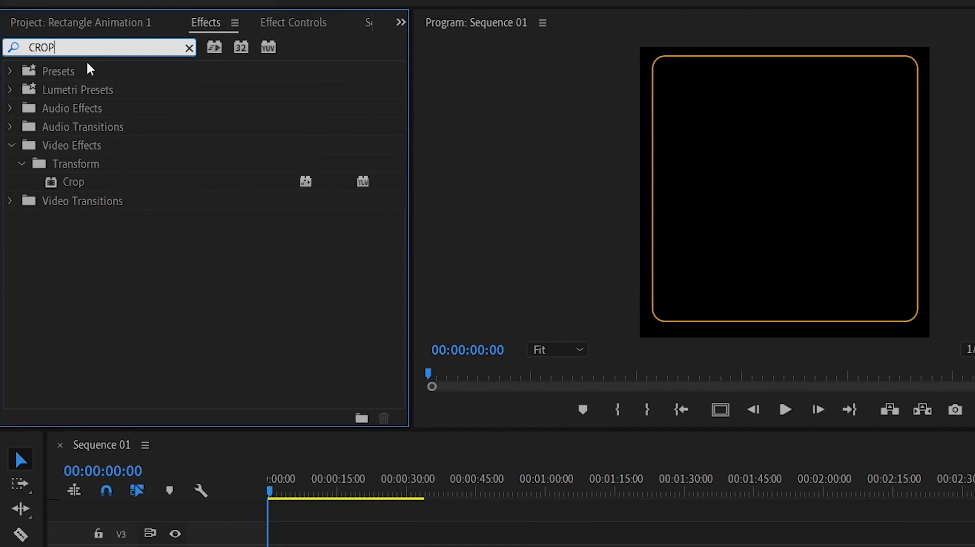
{"action": "left_click_drag", "start_coordinate": [65, 181], "coordinate": [333, 512]}
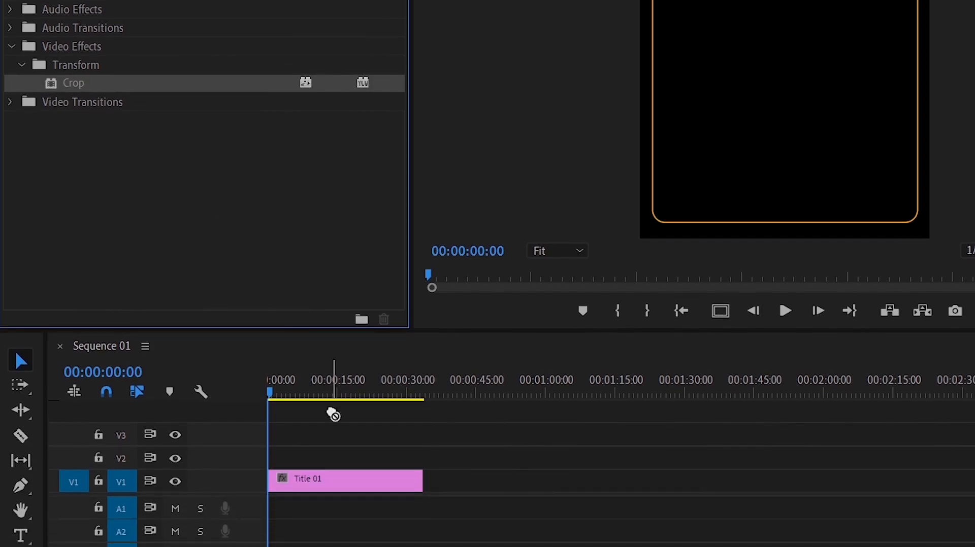
{"action": "left_click_drag", "start_coordinate": [332, 415], "coordinate": [361, 463]}
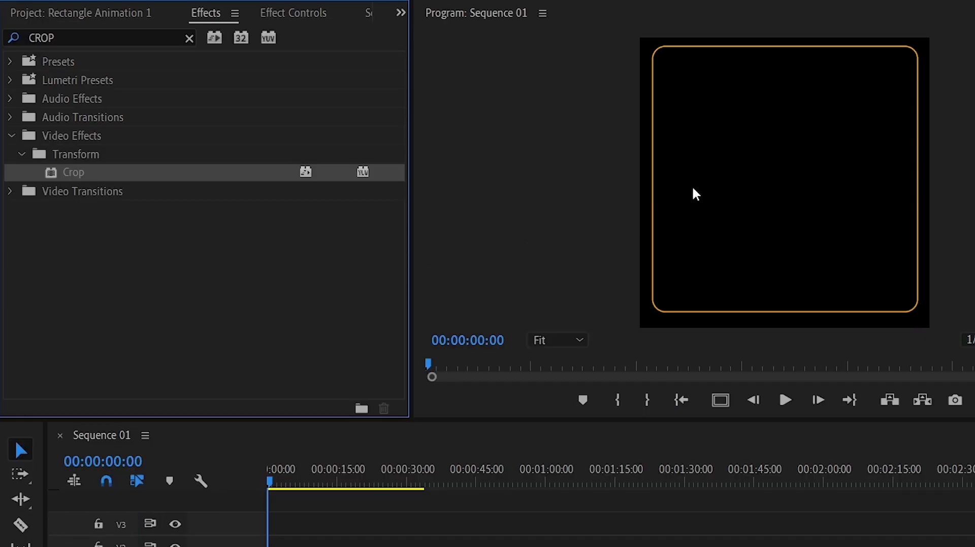
Set the Left value of the Title 01 clip's Crop effect to 16%
{"action": "left_click", "coordinate": [280, 13]}
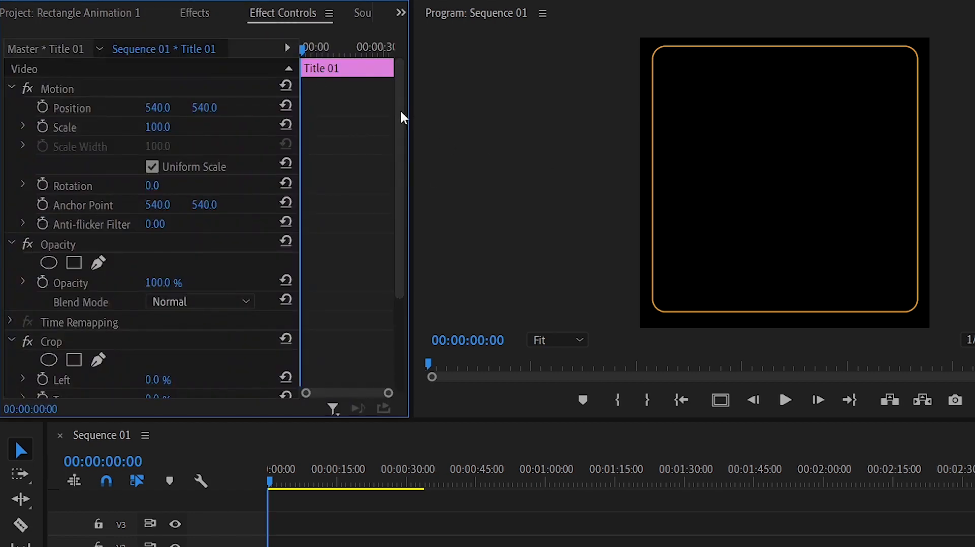
{"action": "left_click_drag", "start_coordinate": [397, 101], "coordinate": [400, 198]}
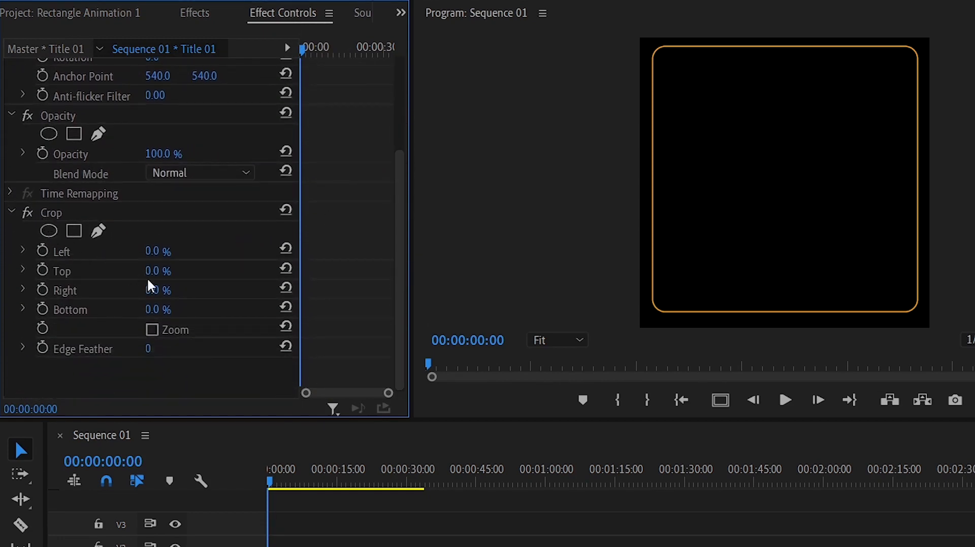
{"action": "left_click", "coordinate": [170, 248]}
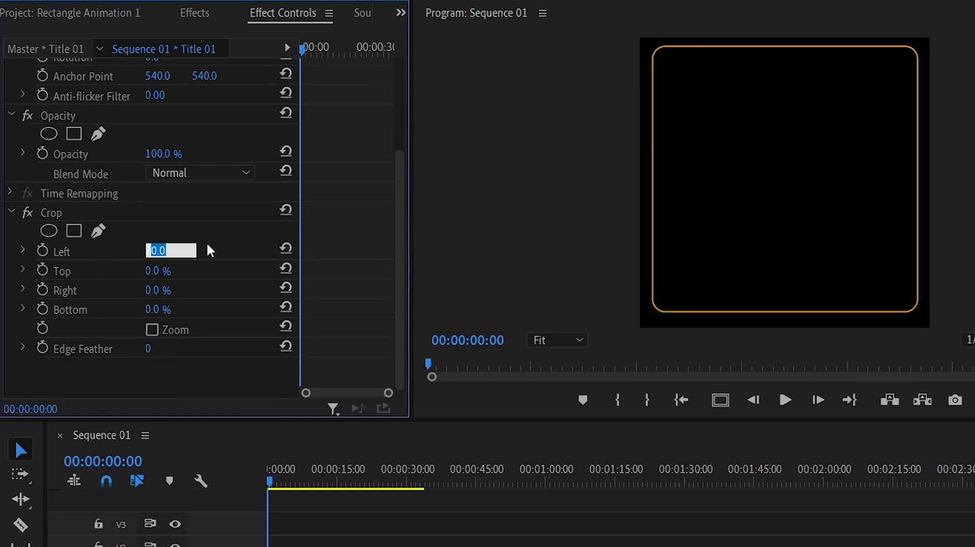
{"action": "type", "text": "16"}
{"action": "key", "text": "Return"}
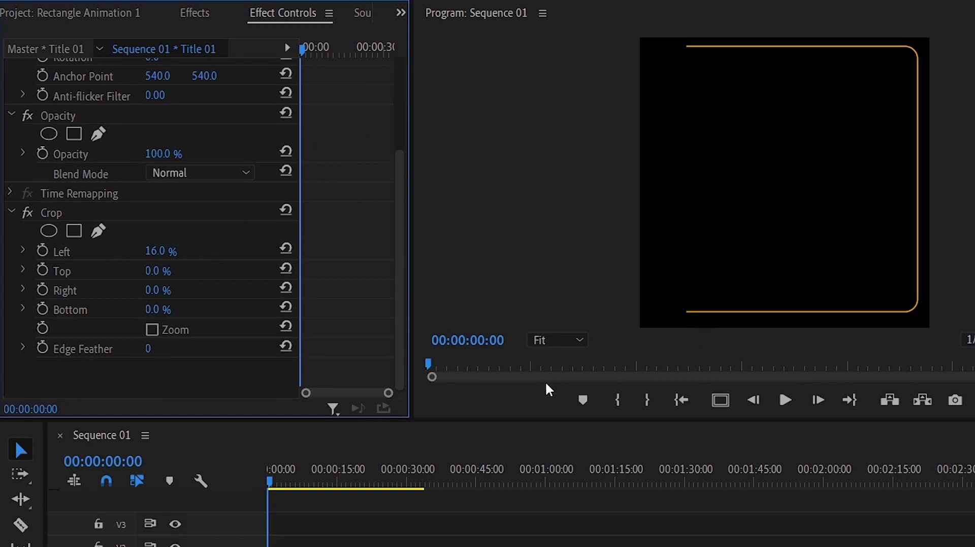
Set the Bottom value of the Title 01 clip's Crop effect to 20% and compare the frame with the effect off and on
{"action": "left_click", "coordinate": [165, 311]}
{"action": "type", "text": "20"}
{"action": "key", "text": "Return"}
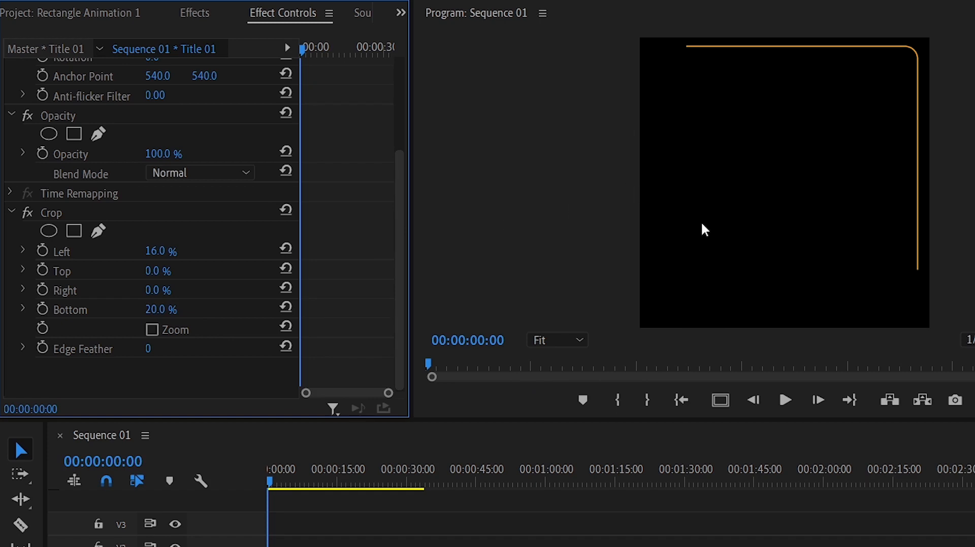
{"action": "left_click", "coordinate": [22, 216]}
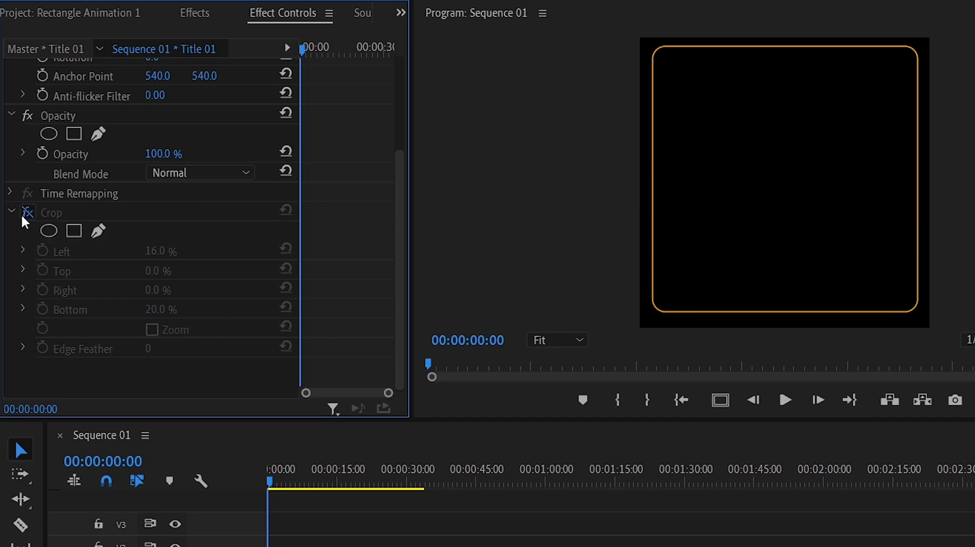
{"action": "left_click", "coordinate": [20, 214]}
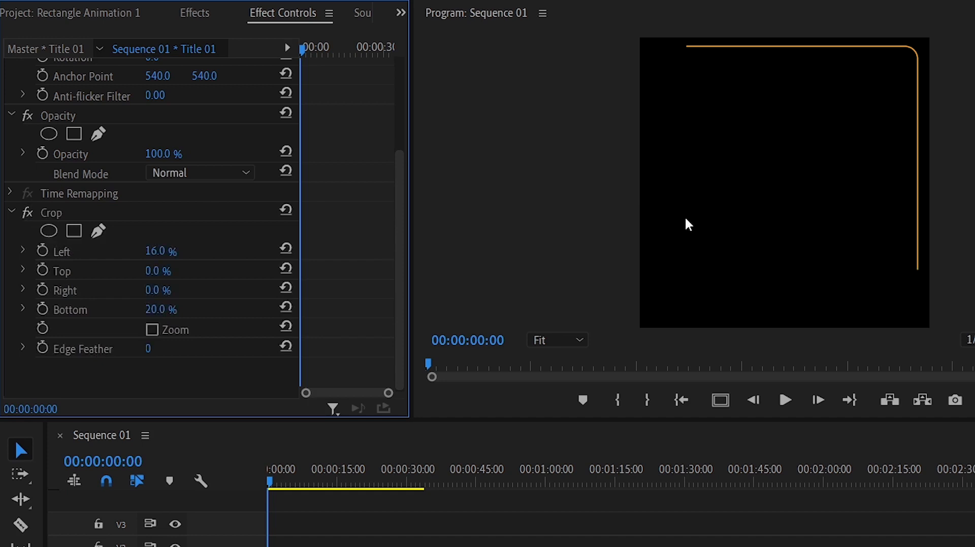
Create a second legacy title in the project, accepting the default name and video settings
{"action": "left_click", "coordinate": [51, 14]}
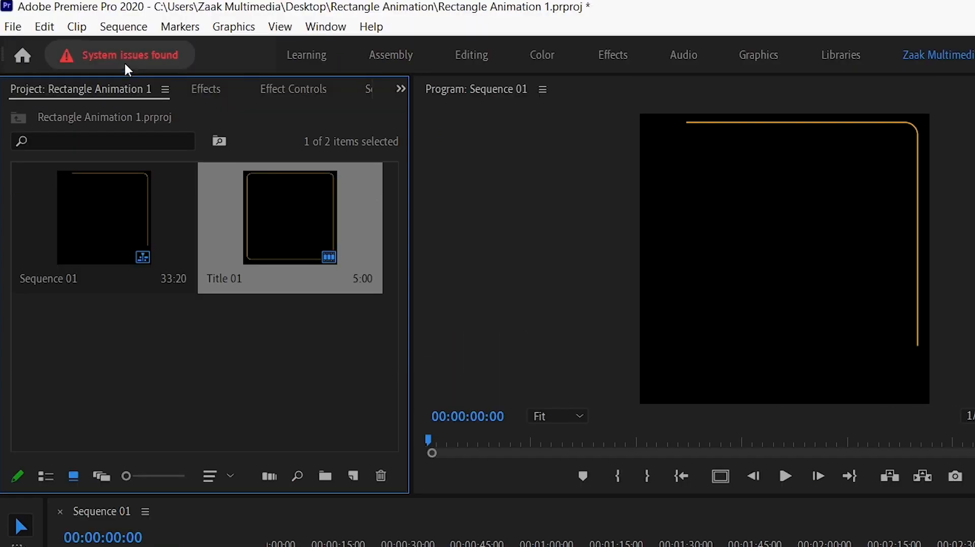
{"action": "left_click", "coordinate": [15, 27]}
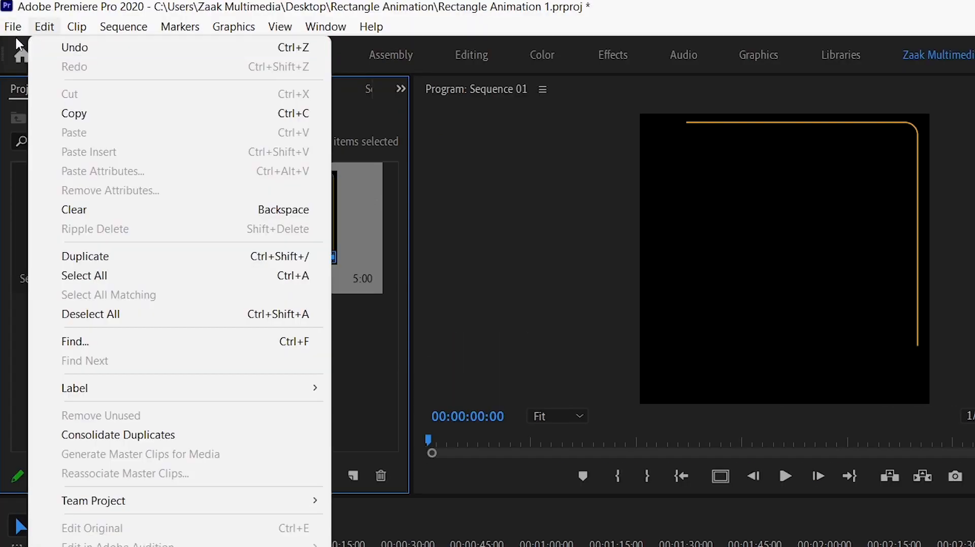
{"action": "mouse_move", "coordinate": [13, 27]}
{"action": "mouse_move", "coordinate": [264, 48]}
{"action": "left_click", "coordinate": [397, 280]}
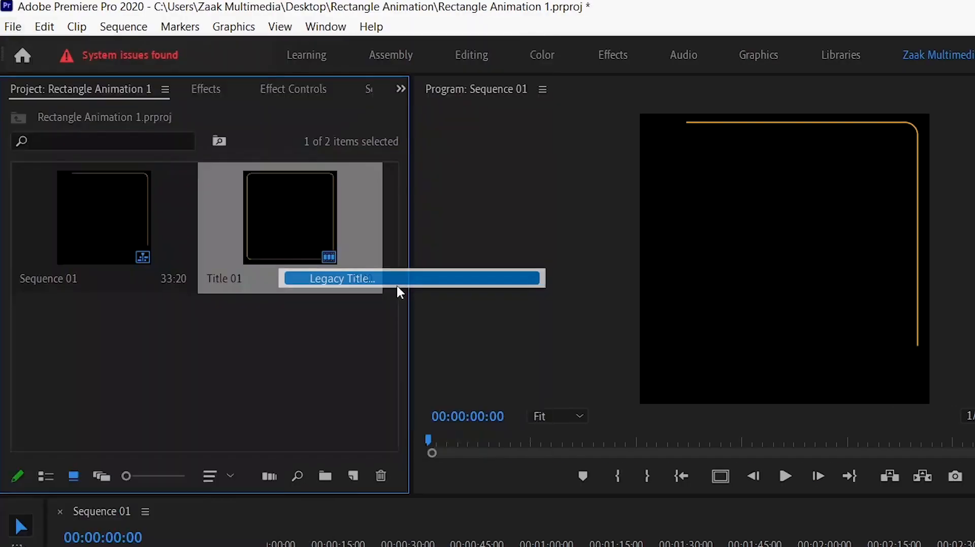
{"action": "left_click", "coordinate": [740, 489]}
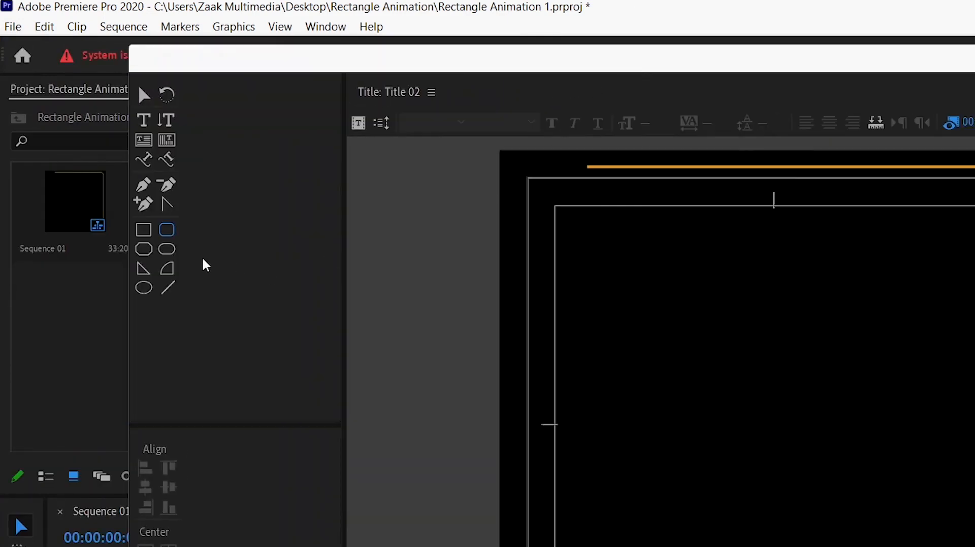
Draw a small ellipse at the start of the orange line's upper edge and set its width and height to 35
{"action": "left_click", "coordinate": [143, 292]}
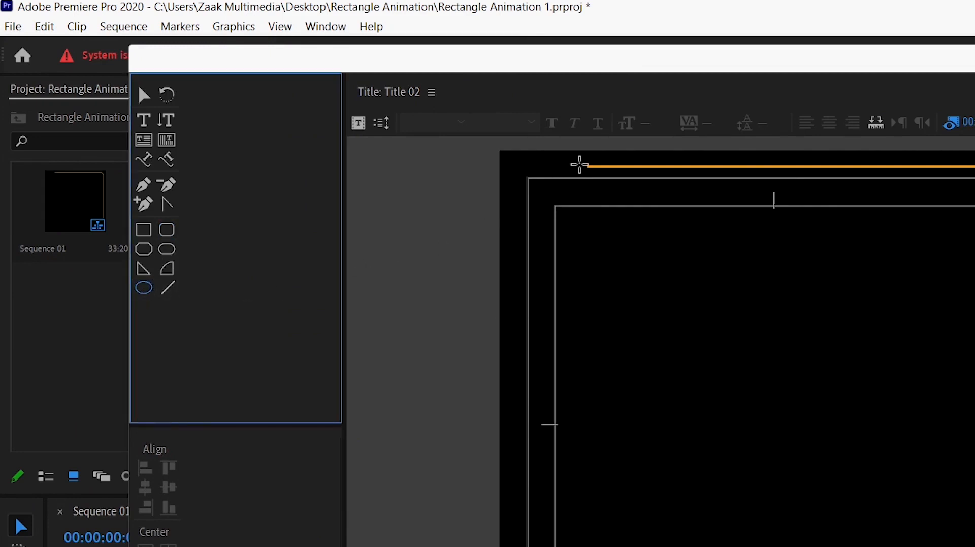
{"action": "left_click_drag", "start_coordinate": [575, 161], "coordinate": [601, 187]}
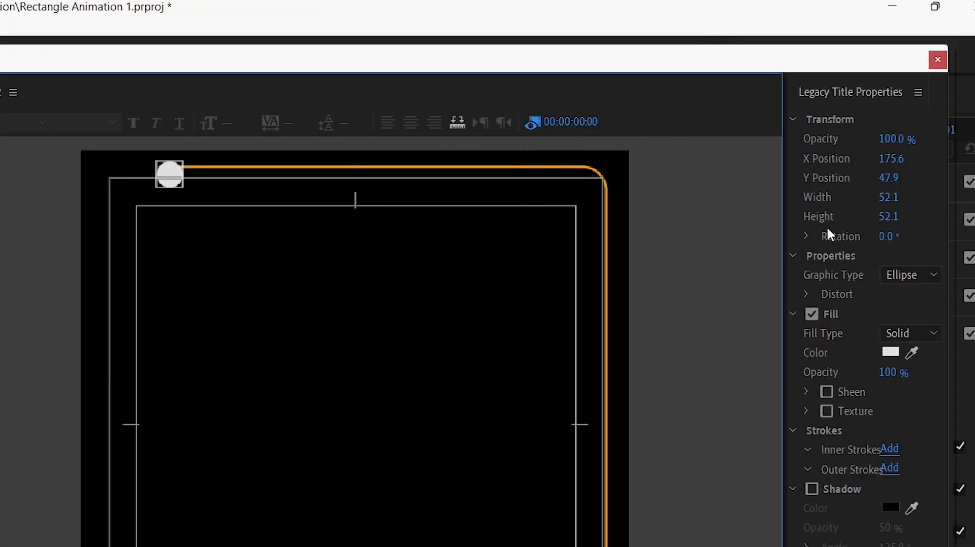
{"action": "left_click_drag", "start_coordinate": [784, 211], "coordinate": [770, 212]}
{"action": "left_click", "coordinate": [159, 179]}
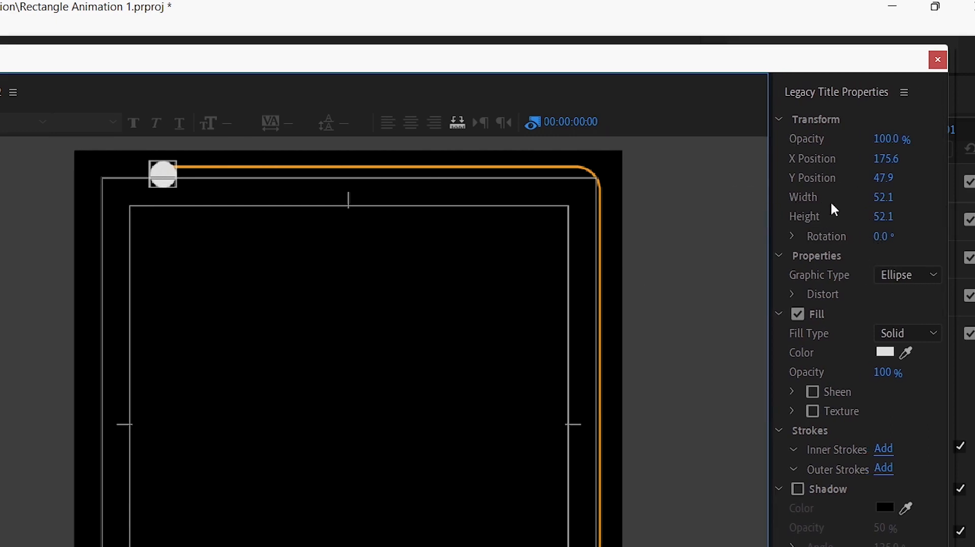
{"action": "left_click", "coordinate": [883, 199]}
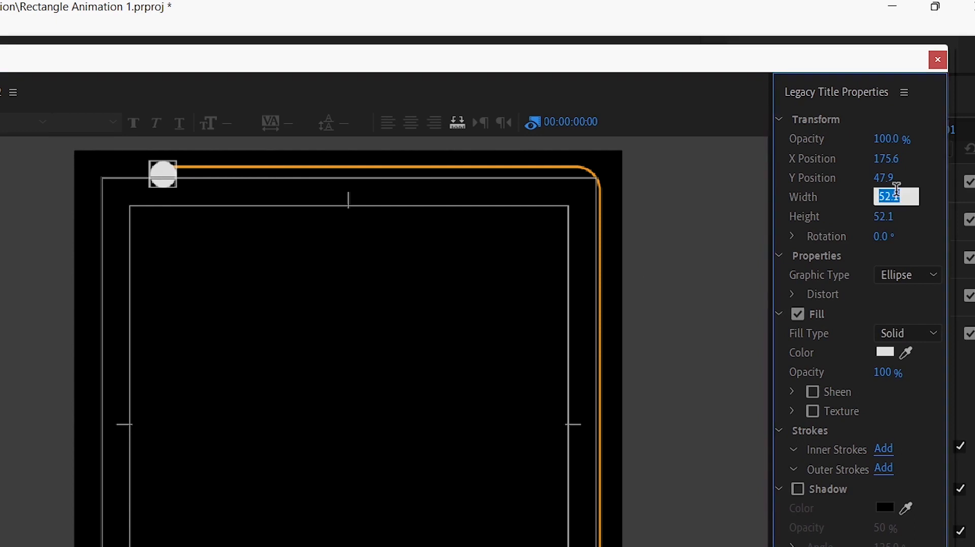
{"action": "type", "text": "35"}
{"action": "key", "text": "Return"}
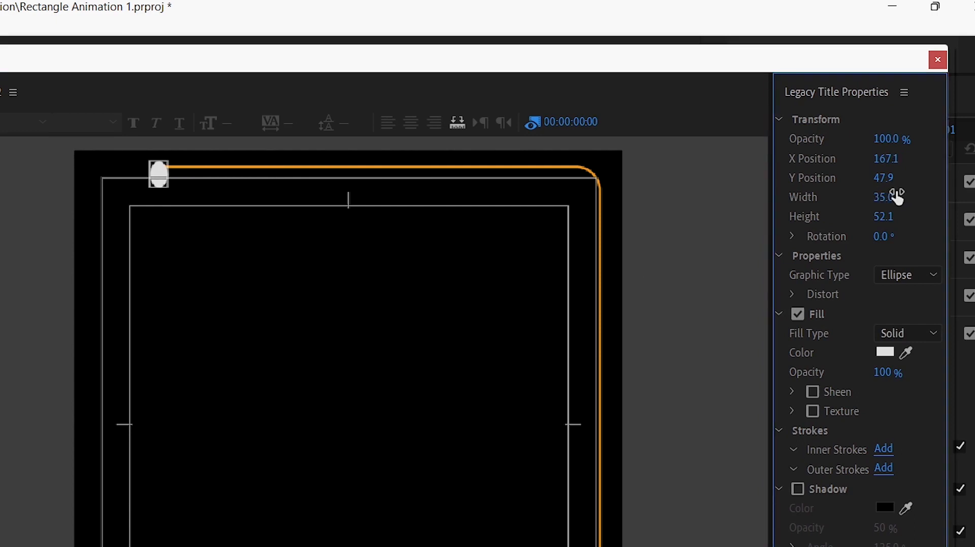
{"action": "left_click", "coordinate": [886, 218]}
{"action": "type", "text": "35"}
{"action": "key", "text": "Return"}
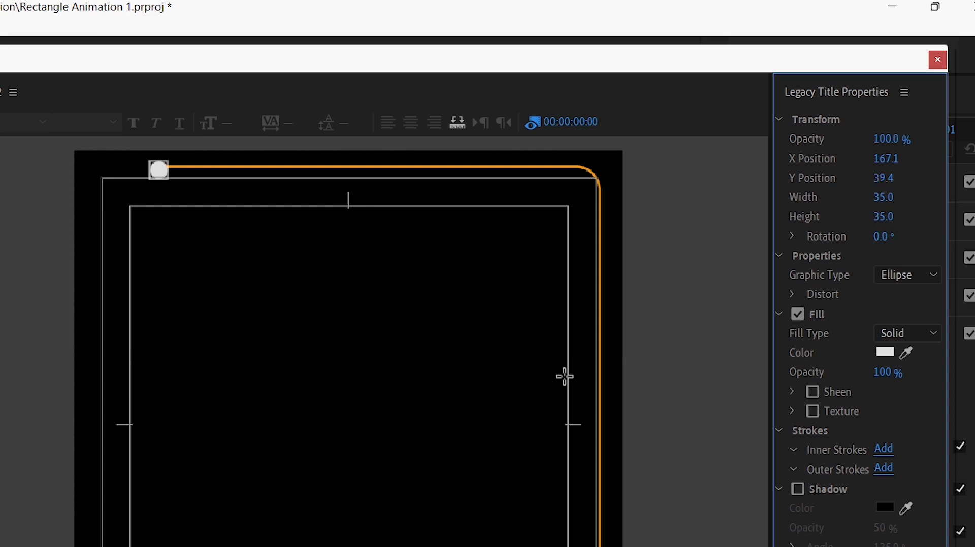
Change the circle's solid fill color to red, FF3434
{"action": "left_click", "coordinate": [887, 352]}
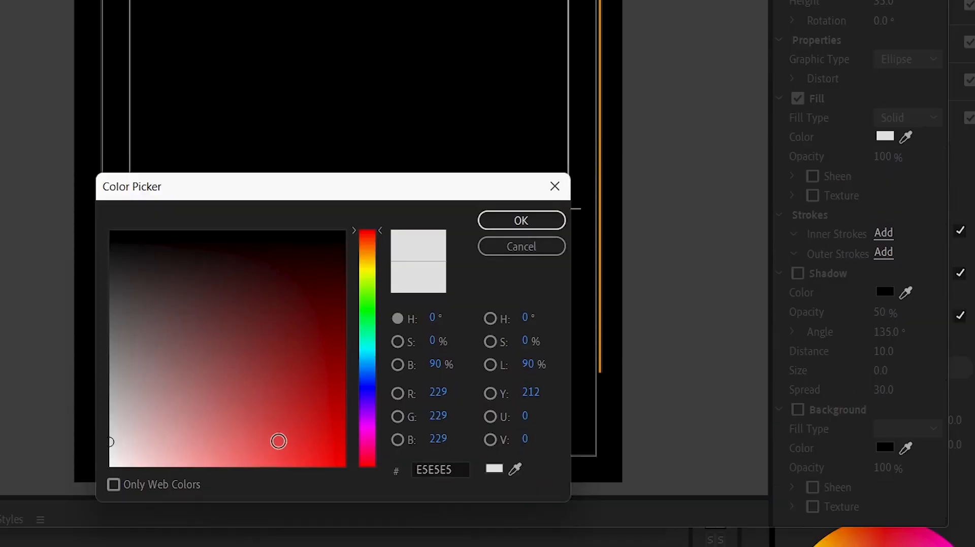
{"action": "left_click", "coordinate": [296, 466]}
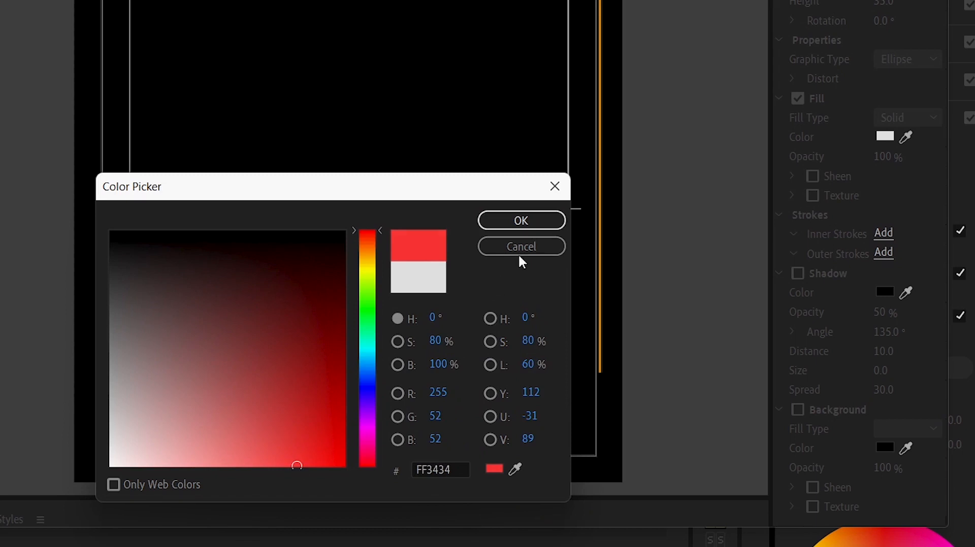
{"action": "left_click", "coordinate": [523, 221]}
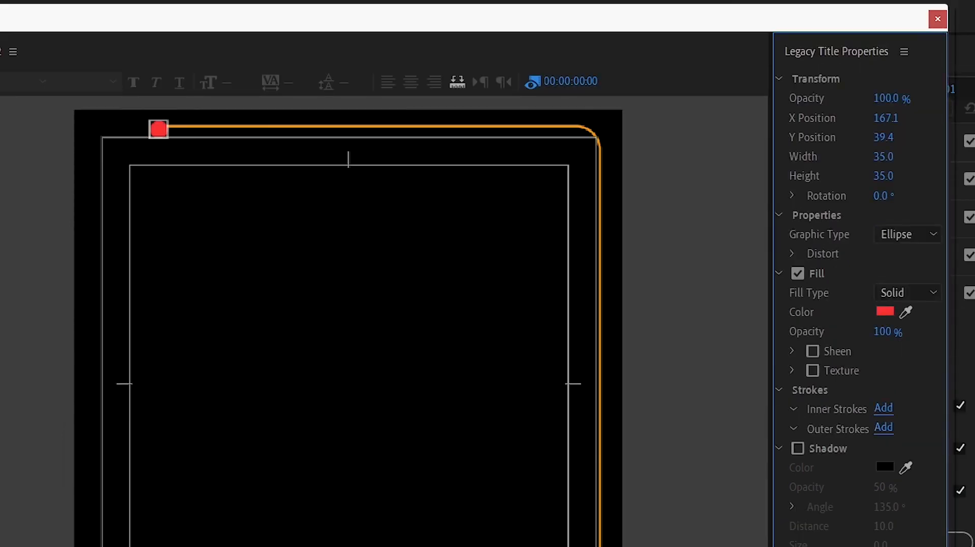
Move the red circle up to a Y position of about 33.9, centering it on the orange line, and deselect it
{"action": "left_click", "coordinate": [159, 131]}
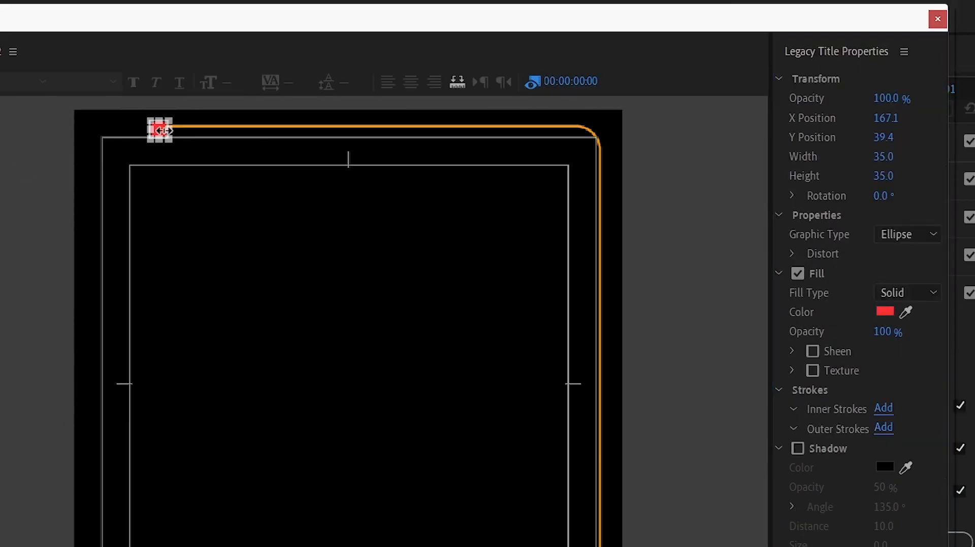
{"action": "left_click_drag", "start_coordinate": [161, 133], "coordinate": [161, 130]}
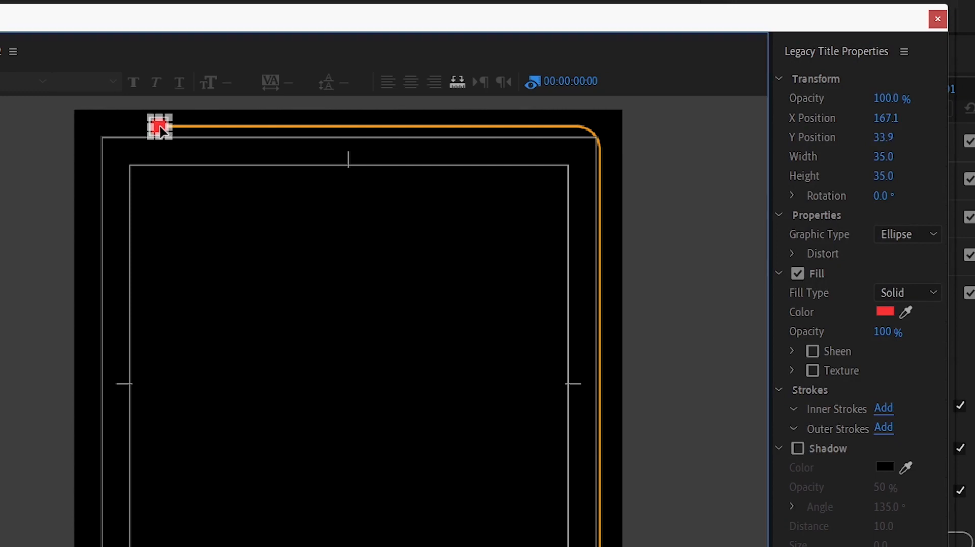
{"action": "left_click", "coordinate": [209, 219]}
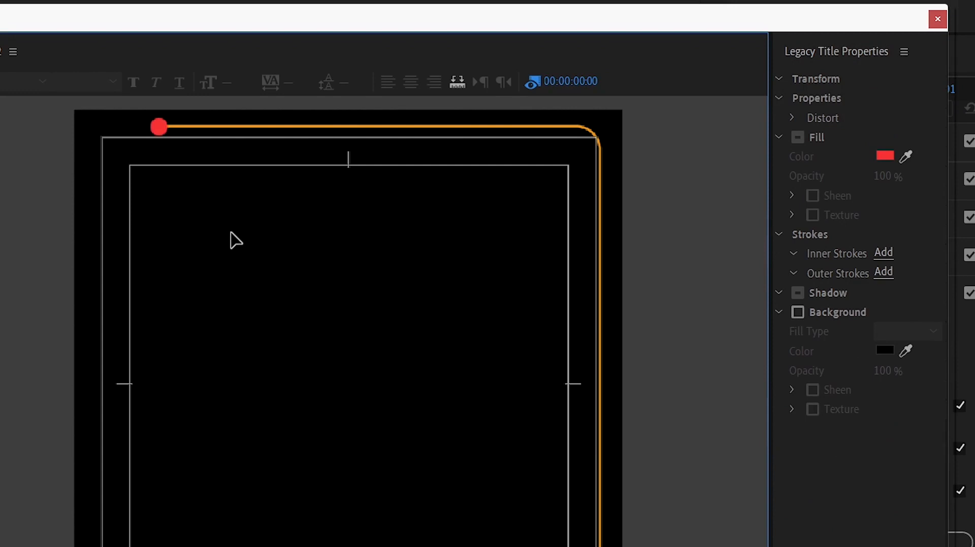
Duplicate the red circle to the lower end of the vertical line, at about X 1035.5, Y 871.3, and close the title editor
{"action": "left_click", "coordinate": [158, 128]}
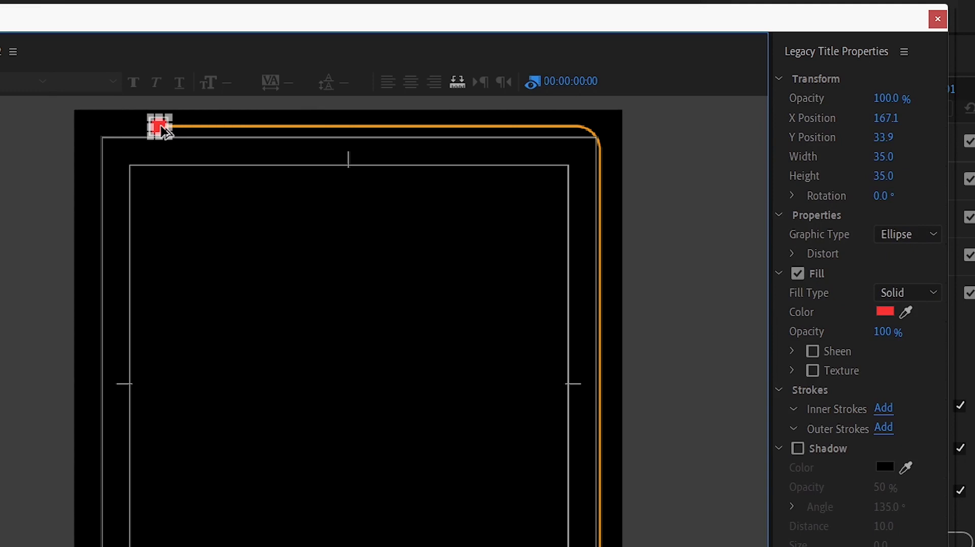
{"action": "left_click_drag", "start_coordinate": [399, 367], "coordinate": [601, 493]}
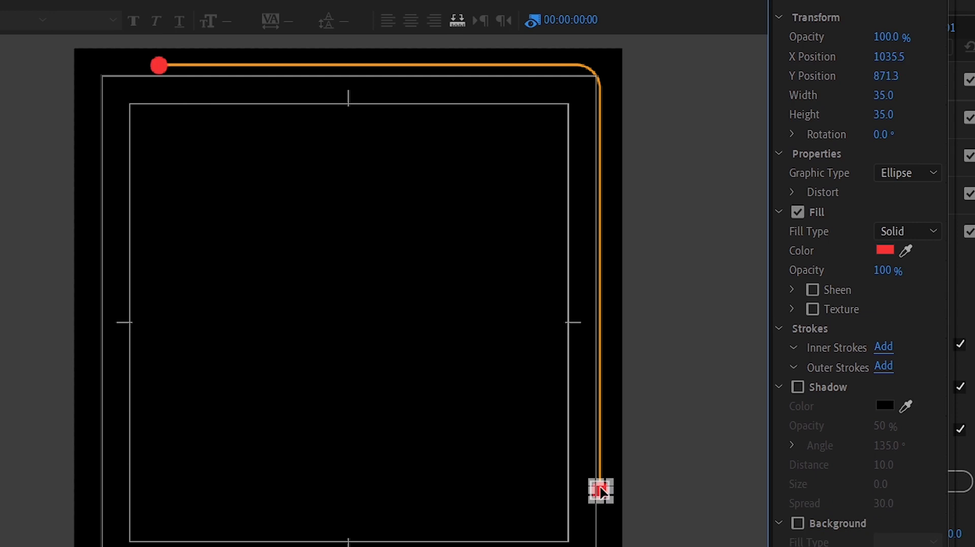
{"action": "left_click", "coordinate": [499, 461]}
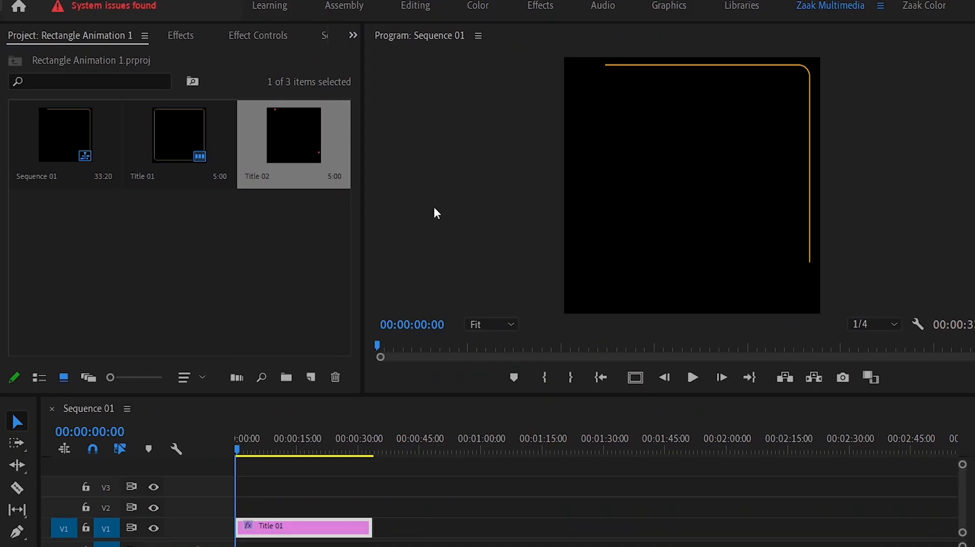
Place Title 02 on track V2 over the full length of Title 01 and check it by toggling the track's visibility
{"action": "left_click_drag", "start_coordinate": [286, 132], "coordinate": [369, 501]}
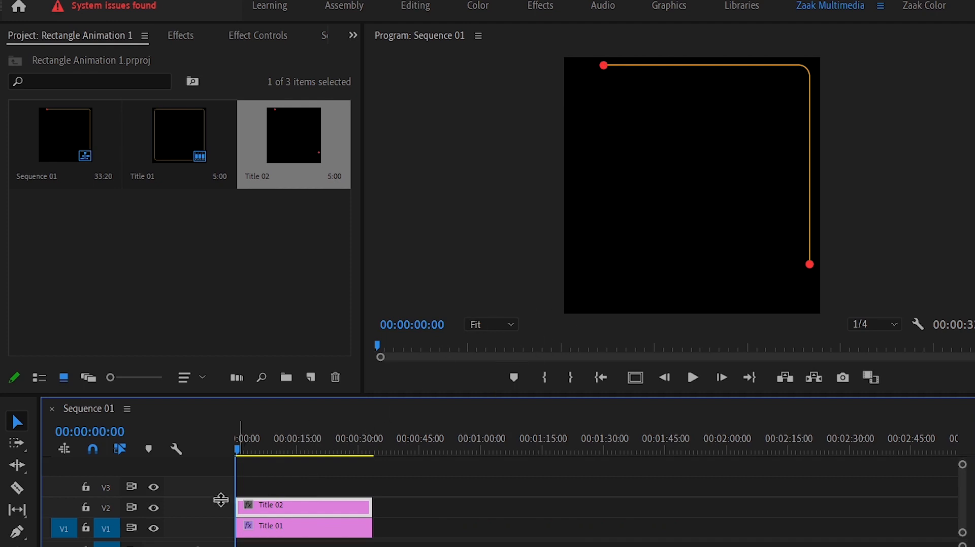
{"action": "left_click", "coordinate": [153, 509]}
{"action": "left_click", "coordinate": [153, 508]}
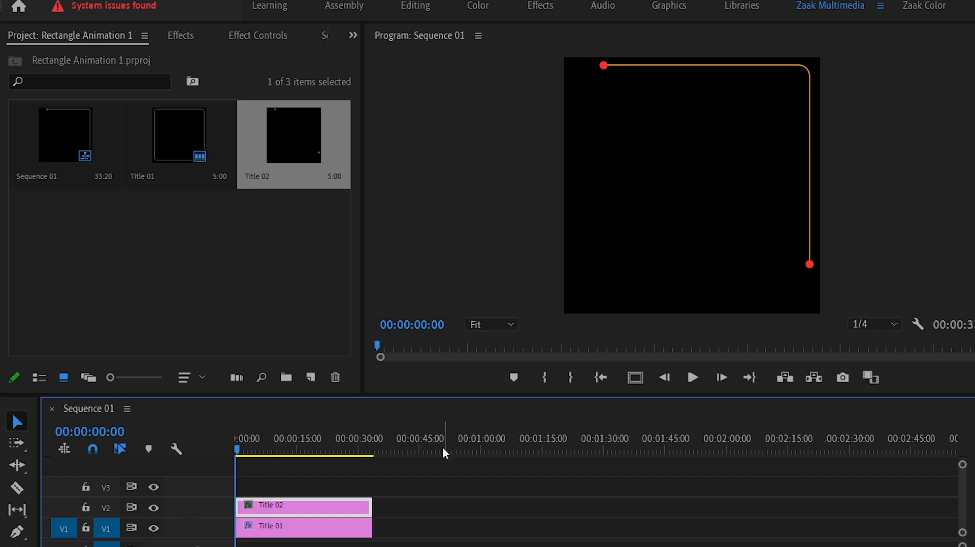
Nest the Title 01 and Title 02 clips into a sequence named Top Rectangle
{"action": "left_click_drag", "start_coordinate": [397, 479], "coordinate": [276, 536]}
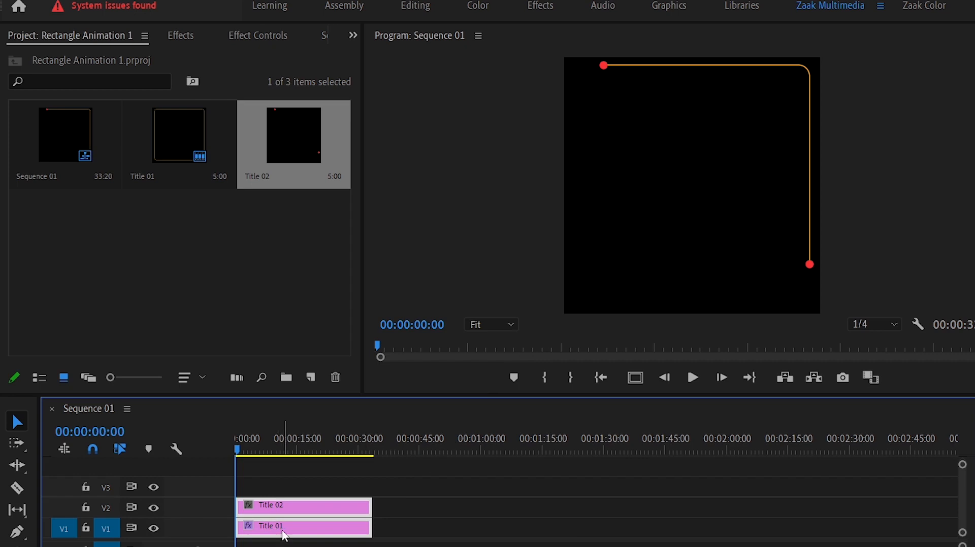
{"action": "right_click", "coordinate": [284, 536]}
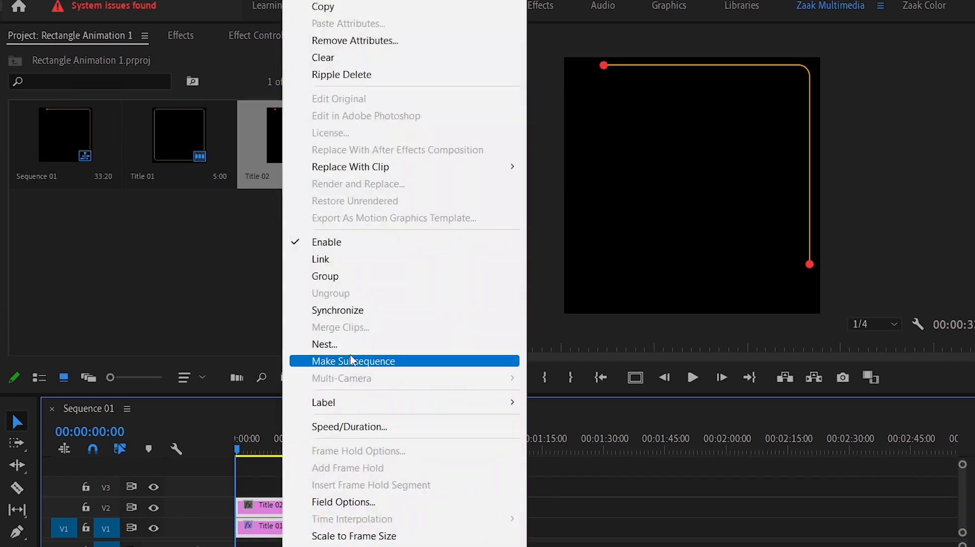
{"action": "left_click", "coordinate": [348, 341]}
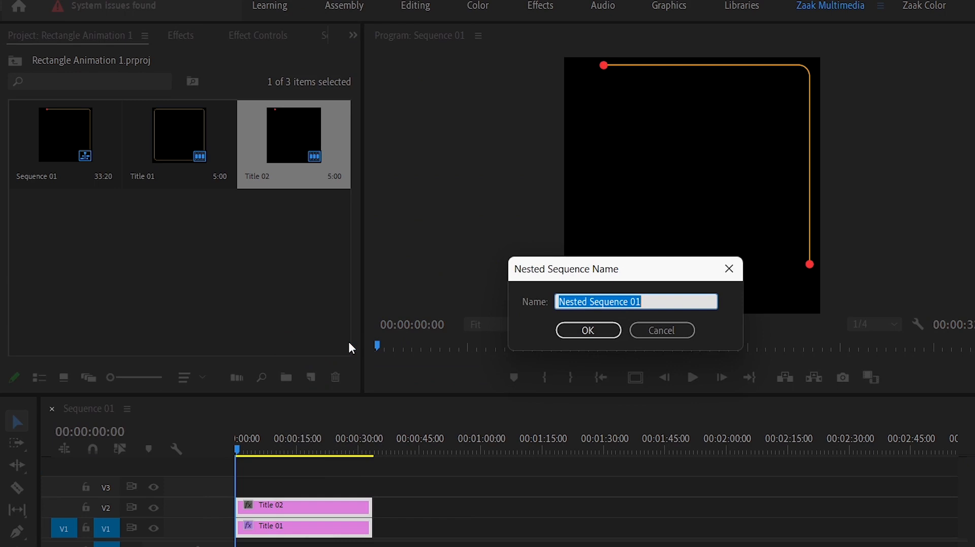
{"action": "type", "text": "t"}
{"action": "key", "text": "BackSpace"}
{"action": "type", "text": "Top"}
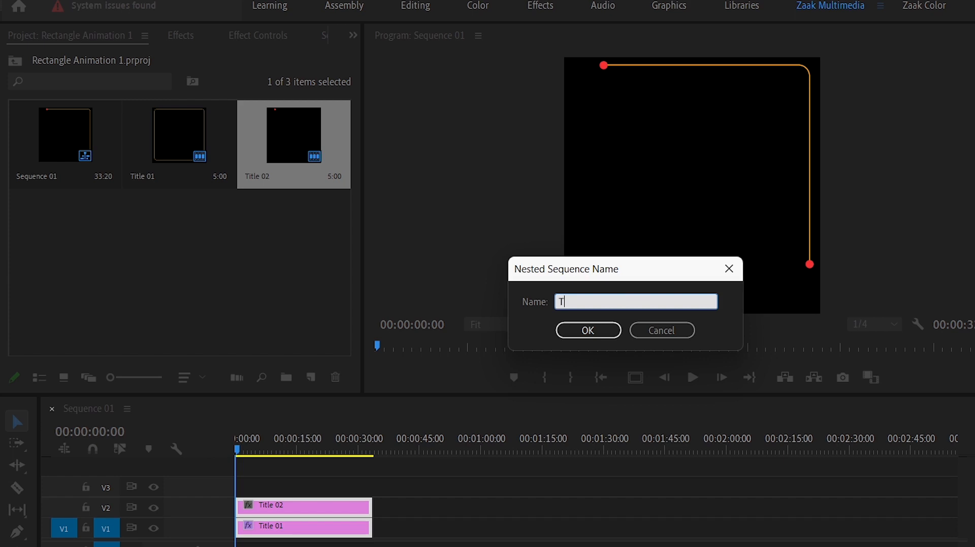
{"action": "type", "text": " Rectan"}
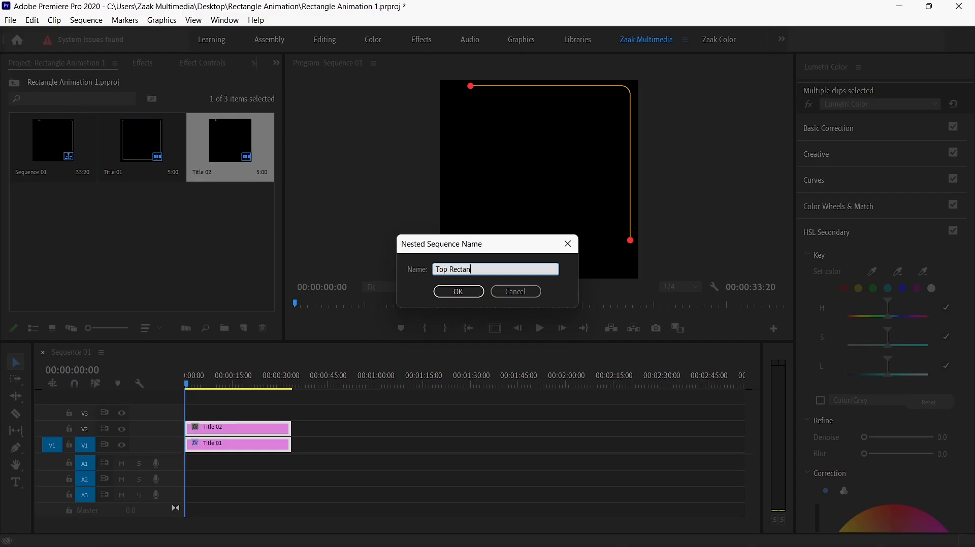
{"action": "type", "text": "gle"}
{"action": "key", "text": "Return"}
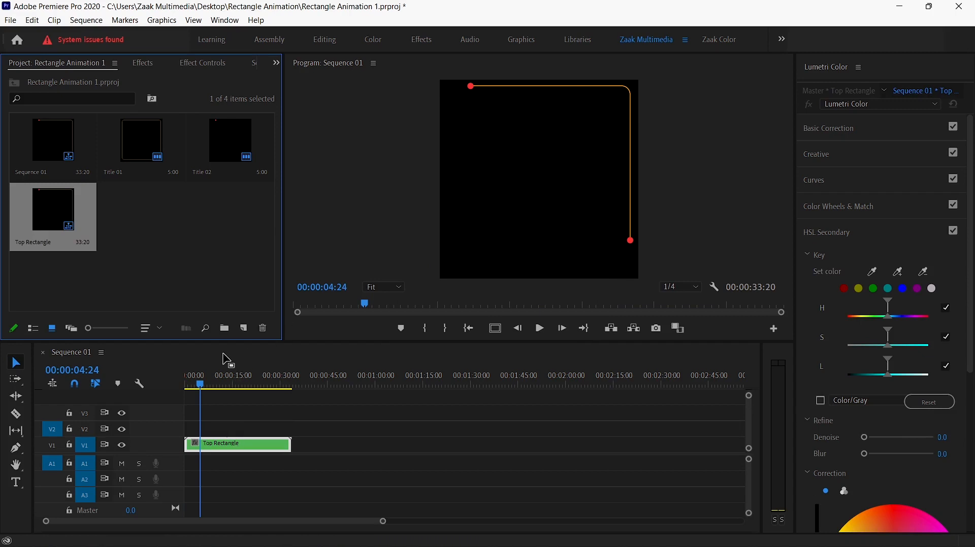
Duplicate the Top Rectangle clip onto V2 and shift the V1 clip to start at 00:00:12:10
{"action": "mouse_move", "coordinate": [208, 381]}
{"action": "left_mouse_down"}
{"action": "mouse_move", "coordinate": [190, 382]}
{"action": "mouse_move", "coordinate": [241, 380]}
{"action": "mouse_move", "coordinate": [196, 380]}
{"action": "mouse_move", "coordinate": [235, 378]}
{"action": "mouse_move", "coordinate": [223, 381]}
{"action": "left_mouse_up"}
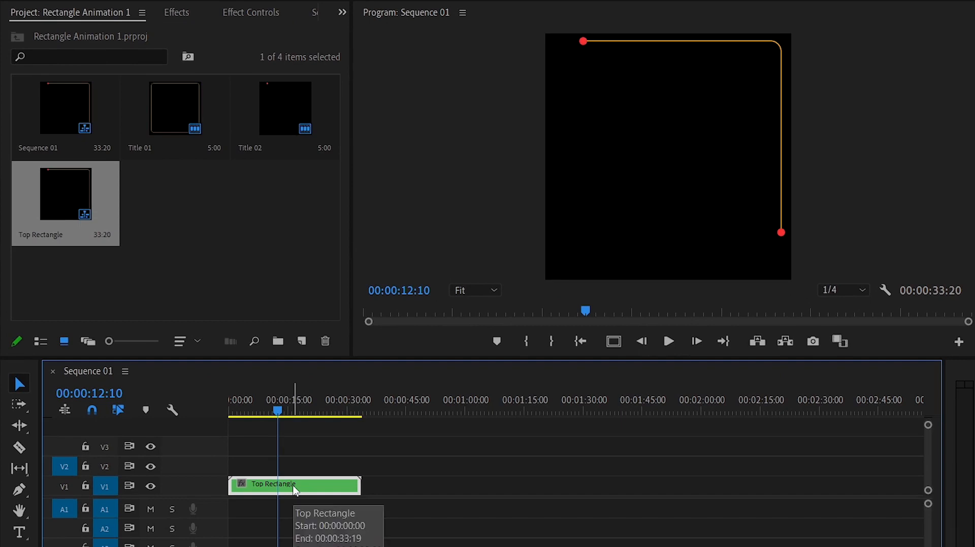
{"action": "left_click_drag", "start_coordinate": [295, 488], "coordinate": [297, 480]}
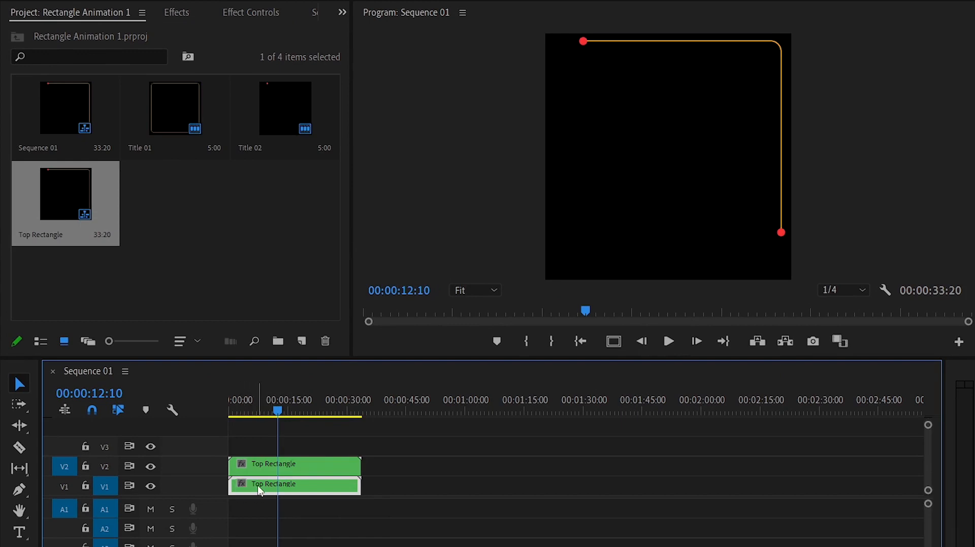
{"action": "left_click_drag", "start_coordinate": [260, 490], "coordinate": [313, 486]}
Return the playhead to 00:00:00:00 and apply the Crop effect to the Top Rectangle clip on V2
{"action": "left_click", "coordinate": [261, 467]}
{"action": "left_click_drag", "start_coordinate": [275, 419], "coordinate": [214, 410]}
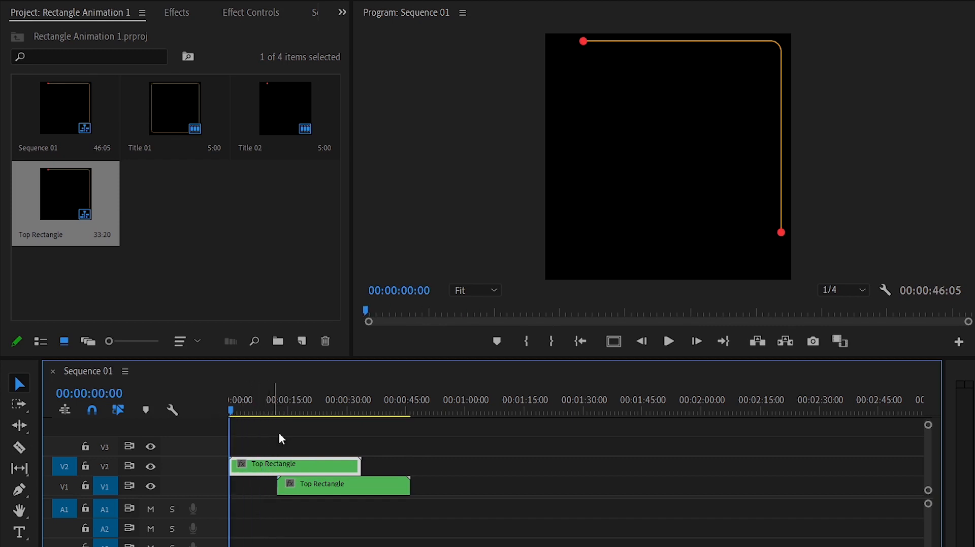
{"action": "left_click", "coordinate": [182, 13]}
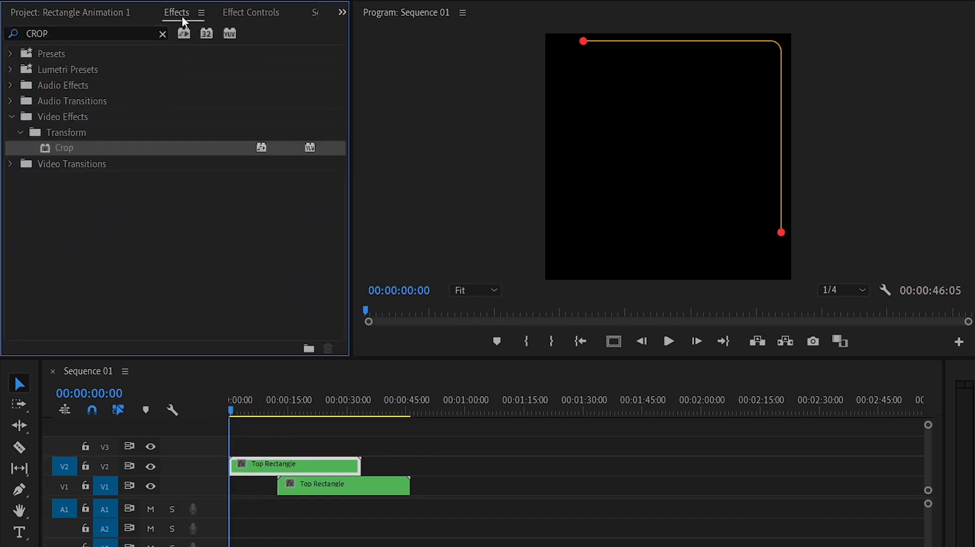
{"action": "left_click_drag", "start_coordinate": [68, 147], "coordinate": [240, 464]}
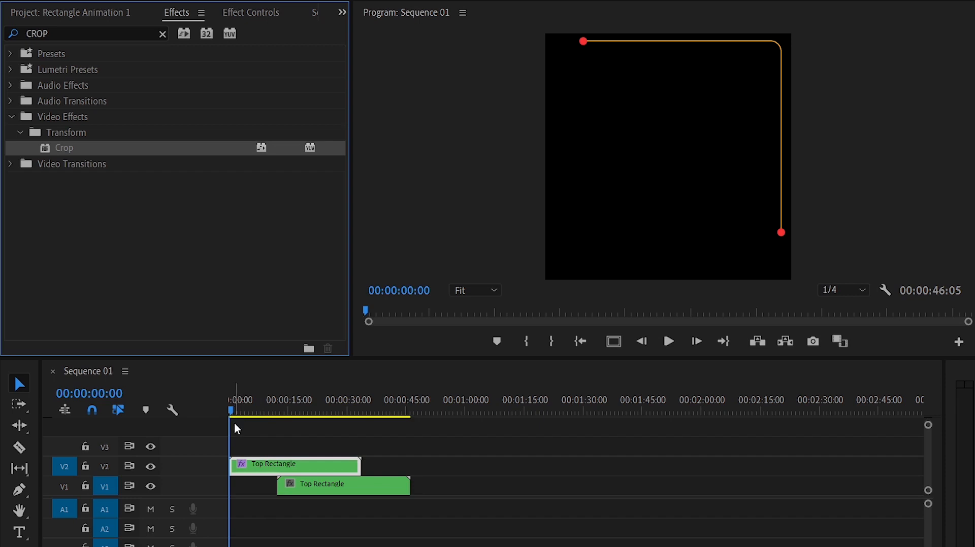
Set the V2 Top Rectangle clip's Crop to Right 87% and Bottom 93%, and start keyframing Right at 00:00:00:00
{"action": "left_click", "coordinate": [258, 13]}
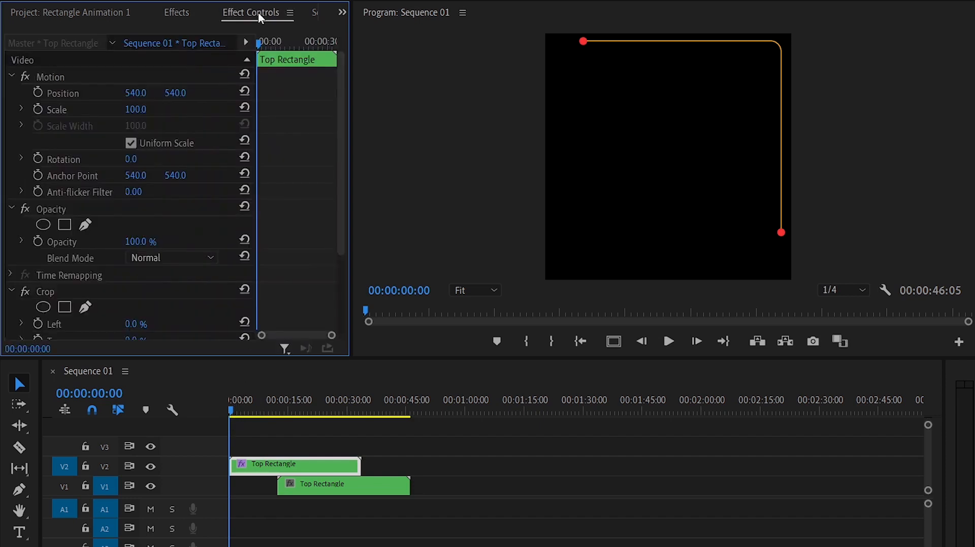
{"action": "left_click_drag", "start_coordinate": [338, 97], "coordinate": [344, 192]}
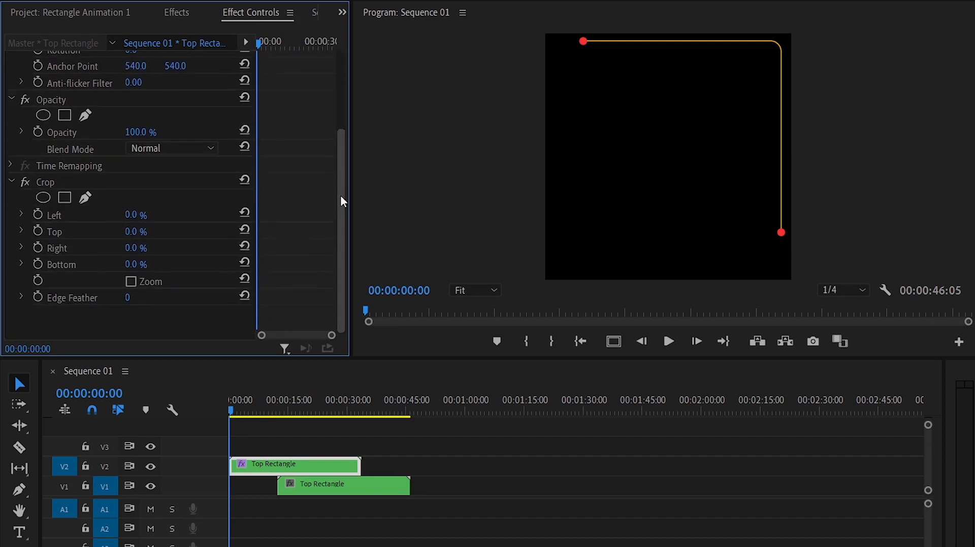
{"action": "left_click", "coordinate": [147, 242]}
{"action": "type", "text": "87"}
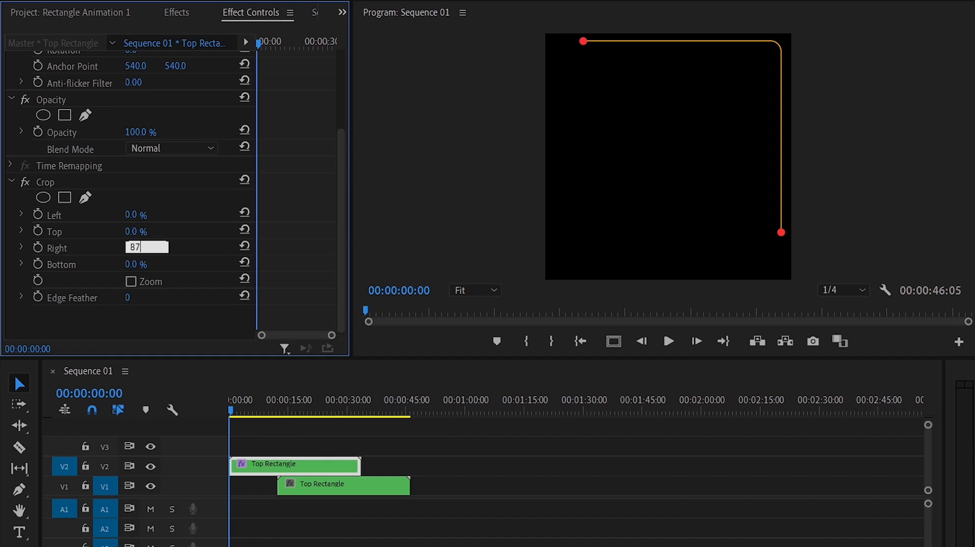
{"action": "key", "text": "Return"}
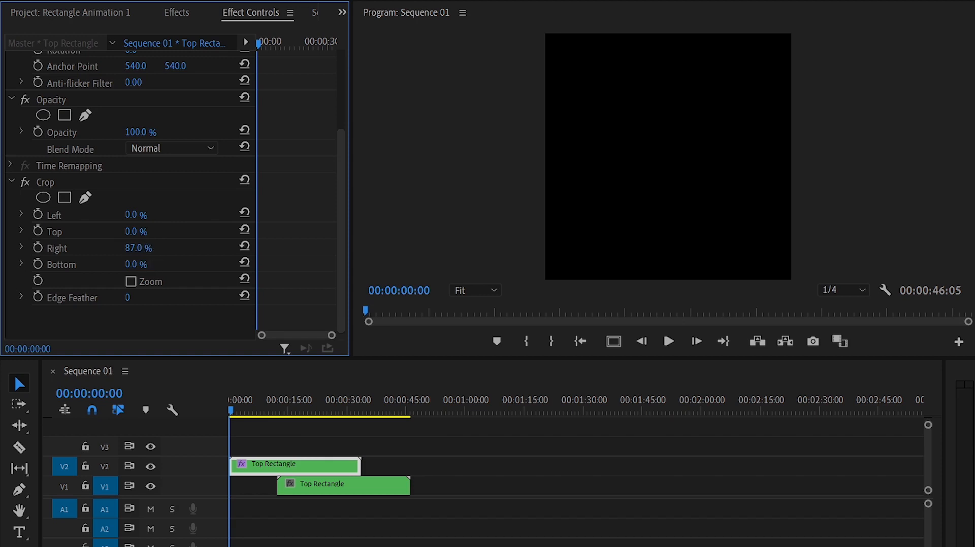
{"action": "left_click", "coordinate": [146, 261]}
{"action": "type", "text": "93"}
{"action": "key", "text": "Return"}
{"action": "left_click", "coordinate": [39, 247]}
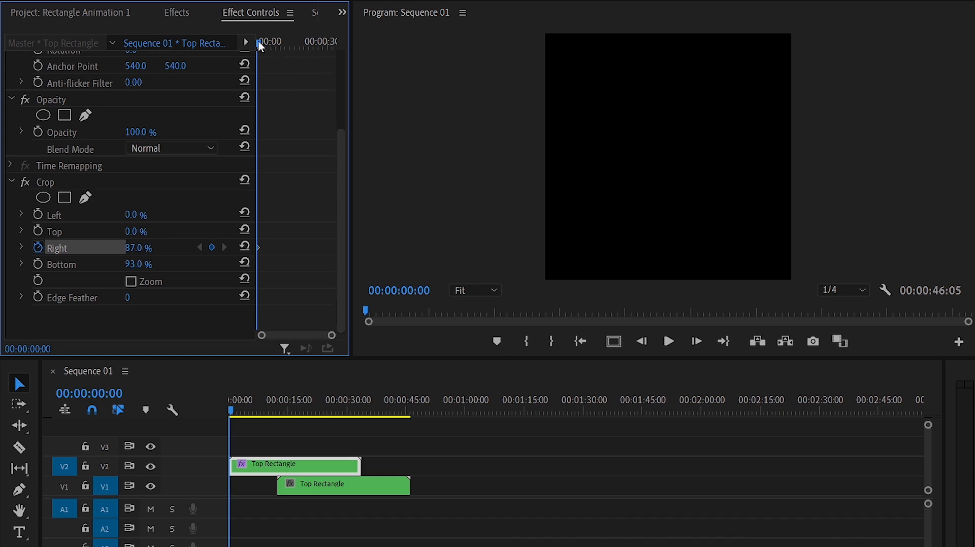
Add a Crop Right keyframe of 2% at 00:00:05:24 on the V2 Top Rectangle clip
{"action": "left_click_drag", "start_coordinate": [258, 42], "coordinate": [272, 43]}
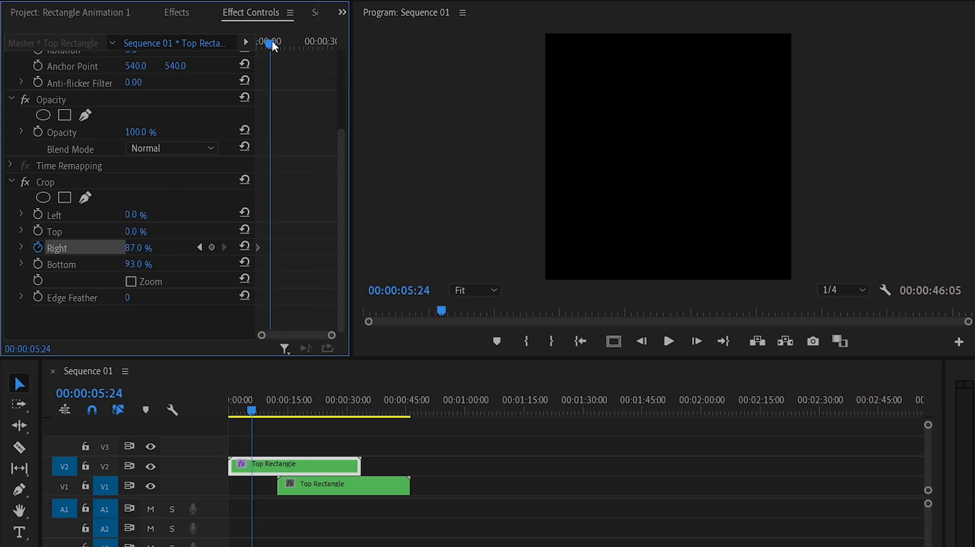
{"action": "left_click_drag", "start_coordinate": [144, 249], "coordinate": [102, 249]}
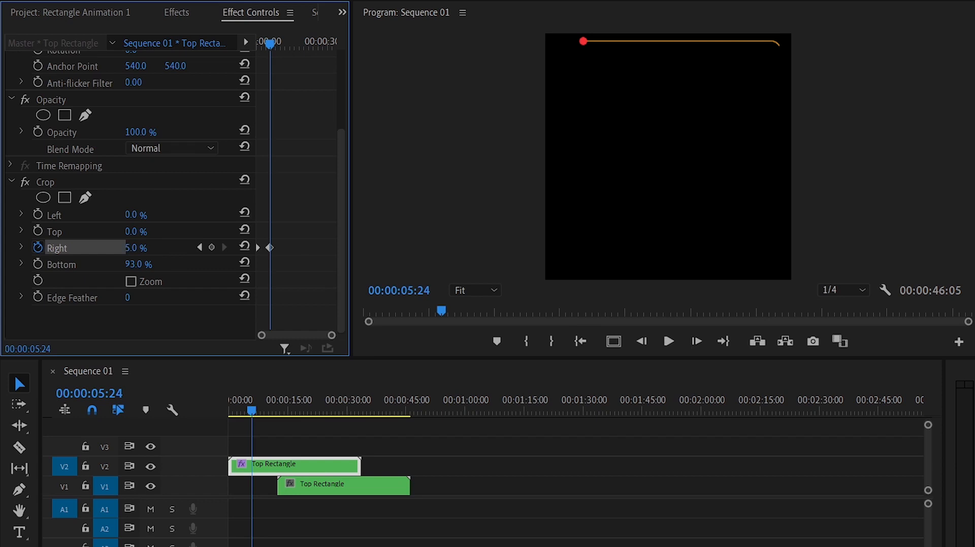
{"action": "left_click", "coordinate": [147, 247]}
{"action": "type", "text": "2"}
{"action": "key", "text": "Return"}
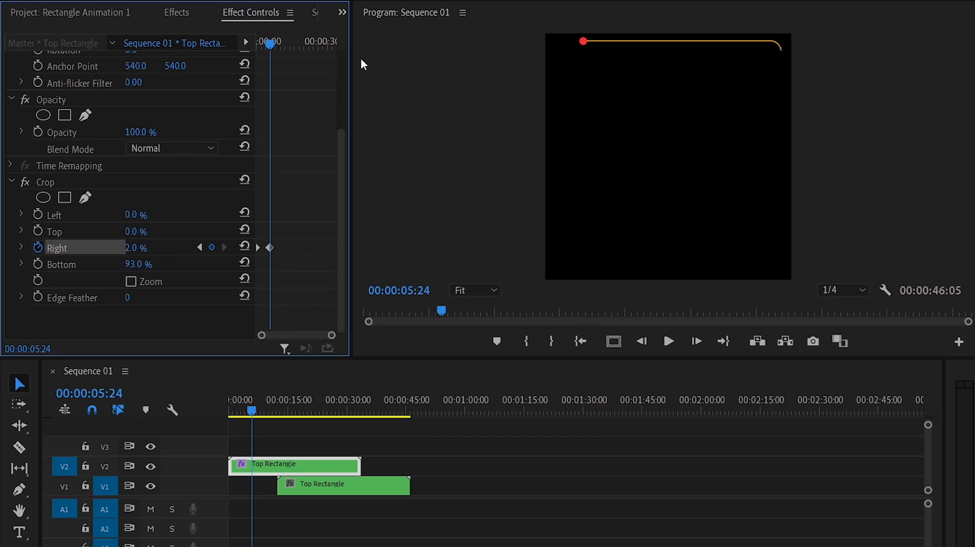
{"action": "mouse_move", "coordinate": [270, 43]}
{"action": "left_mouse_down"}
{"action": "mouse_move", "coordinate": [251, 49]}
{"action": "mouse_move", "coordinate": [273, 45]}
{"action": "left_mouse_up"}
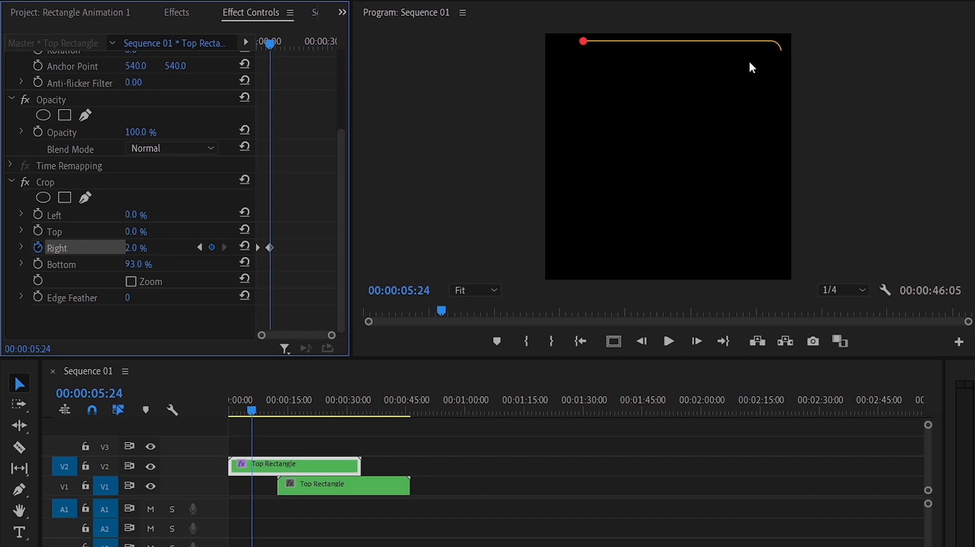
Apply the Crop effect to the Top Rectangle clip on V1 and move that clip to start at 00:00:08:10
{"action": "left_click", "coordinate": [310, 493]}
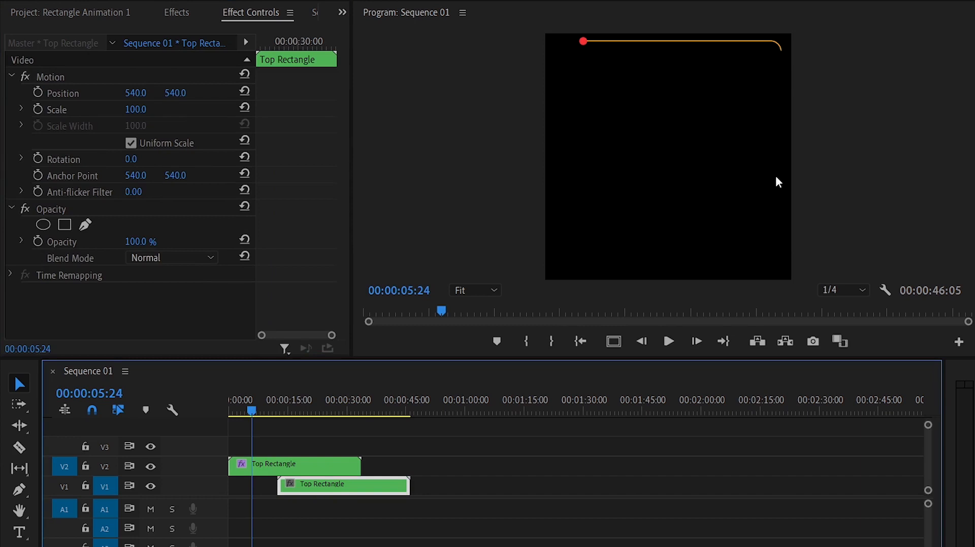
{"action": "left_click", "coordinate": [266, 464]}
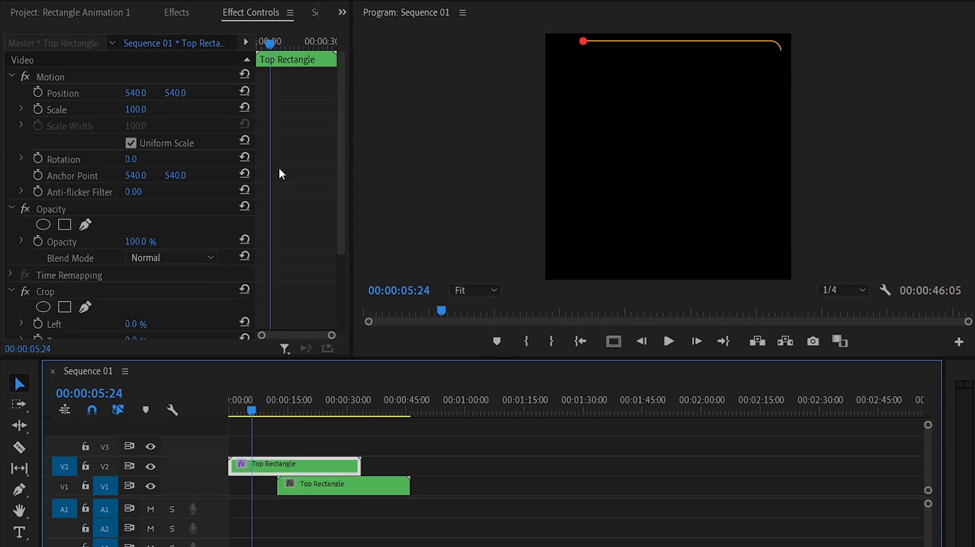
{"action": "left_click", "coordinate": [173, 13]}
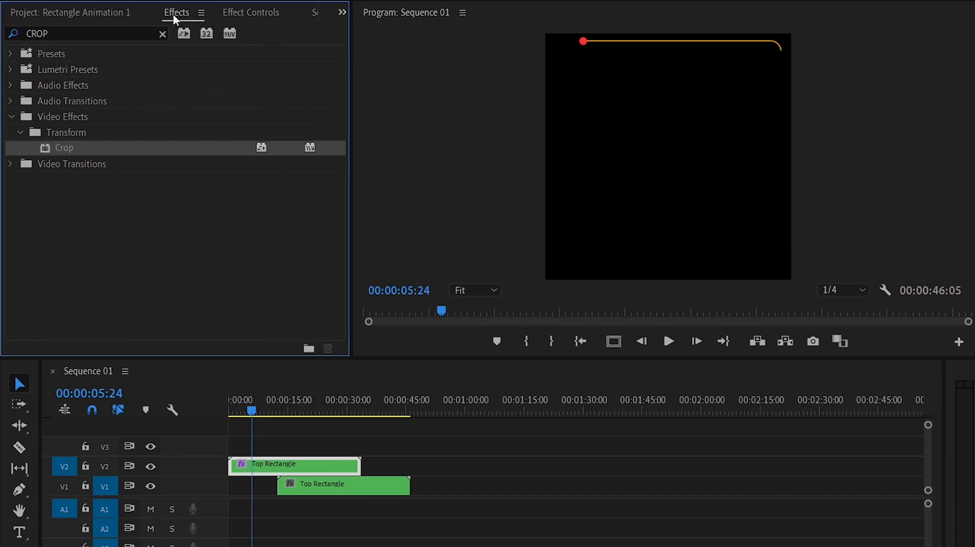
{"action": "left_click_drag", "start_coordinate": [65, 152], "coordinate": [328, 485]}
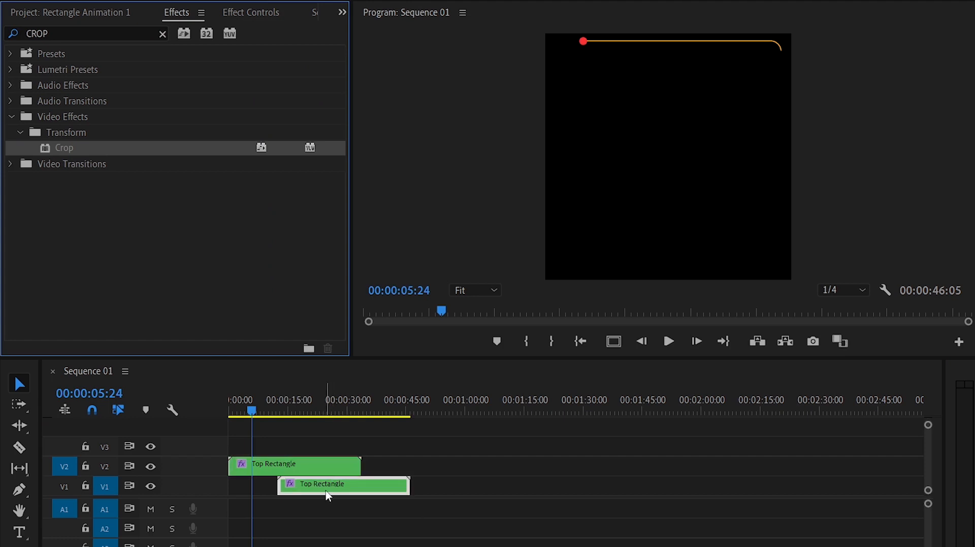
{"action": "left_click_drag", "start_coordinate": [326, 492], "coordinate": [270, 483]}
{"action": "left_click_drag", "start_coordinate": [279, 409], "coordinate": [264, 409]}
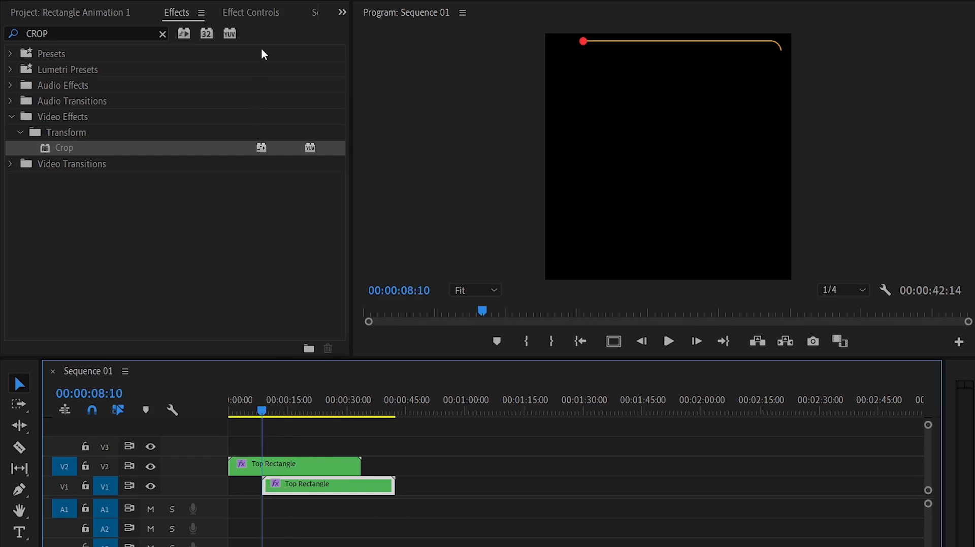
Set the V1 clip's Crop Bottom to 93% and start keyframing it at the clip's start
{"action": "left_click", "coordinate": [263, 12]}
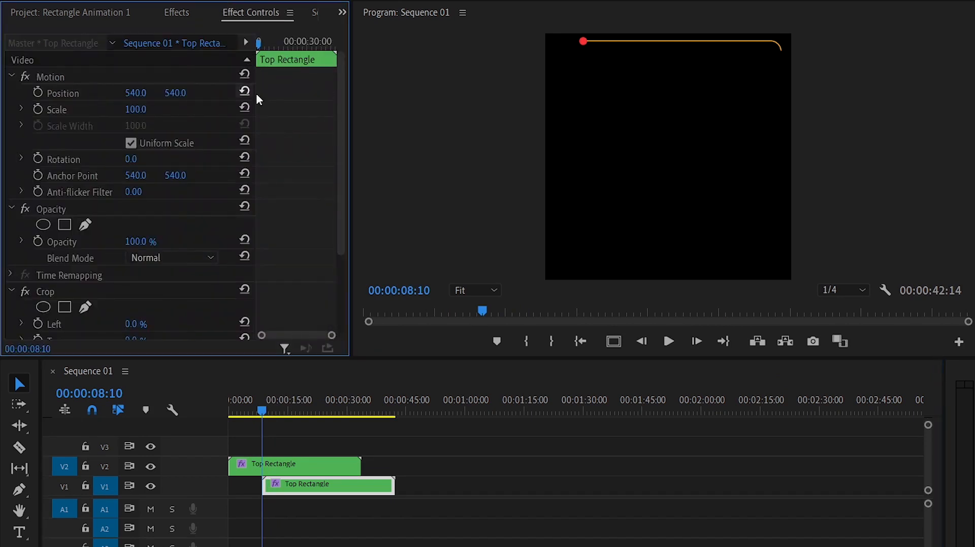
{"action": "left_click_drag", "start_coordinate": [340, 123], "coordinate": [343, 217]}
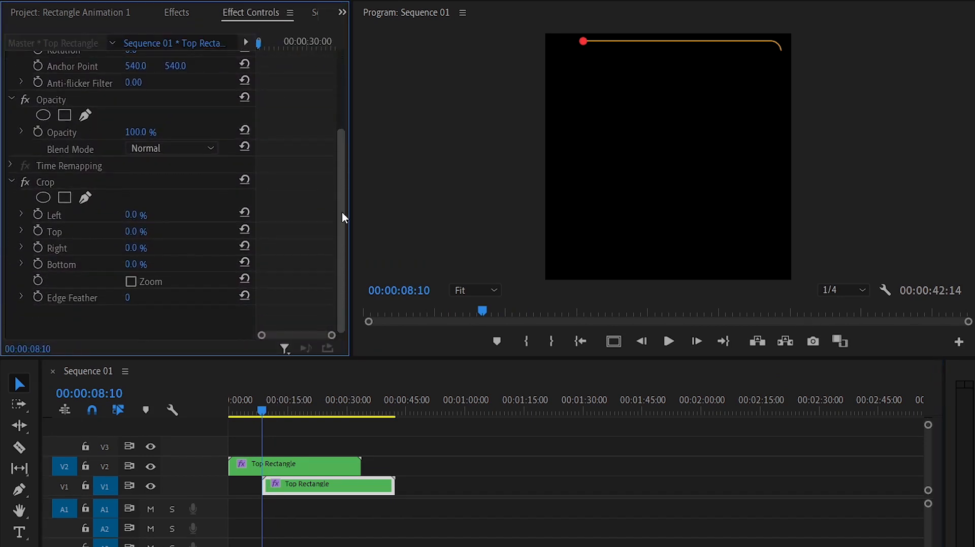
{"action": "left_click", "coordinate": [135, 265]}
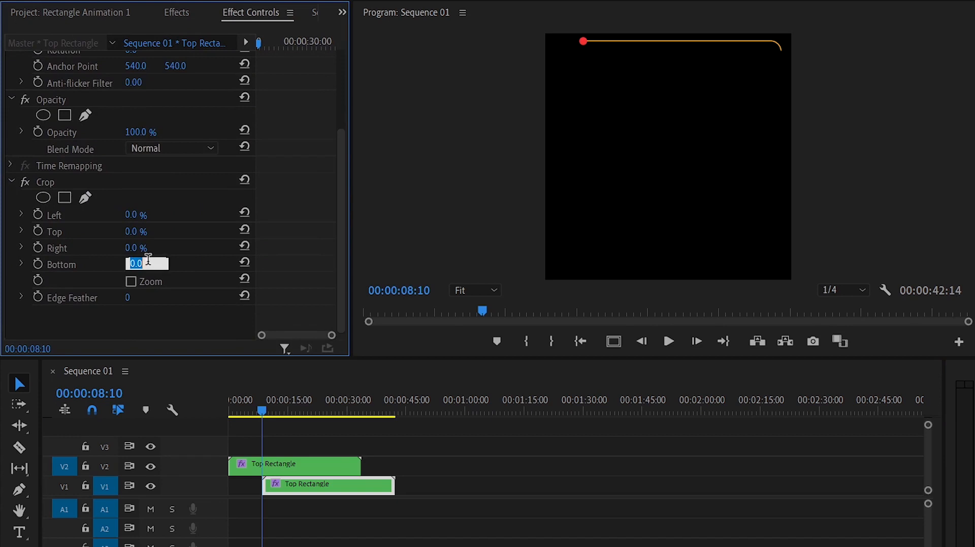
{"action": "type", "text": "93"}
{"action": "key", "text": "Return"}
{"action": "left_click", "coordinate": [41, 264]}
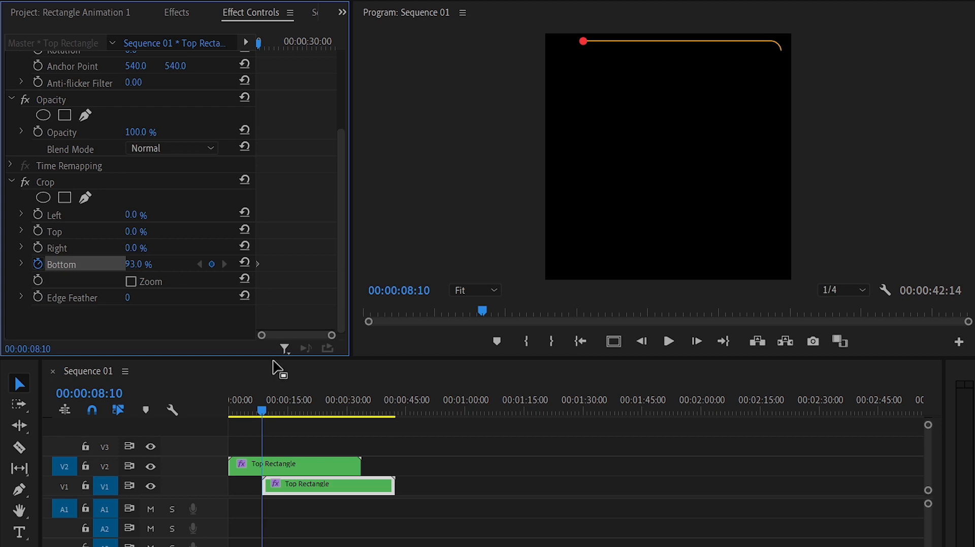
Add a Crop Bottom keyframe of 13% at 00:00:14:02 on the V1 clip and play the animation from the sequence start
{"action": "left_click_drag", "start_coordinate": [259, 43], "coordinate": [269, 42]}
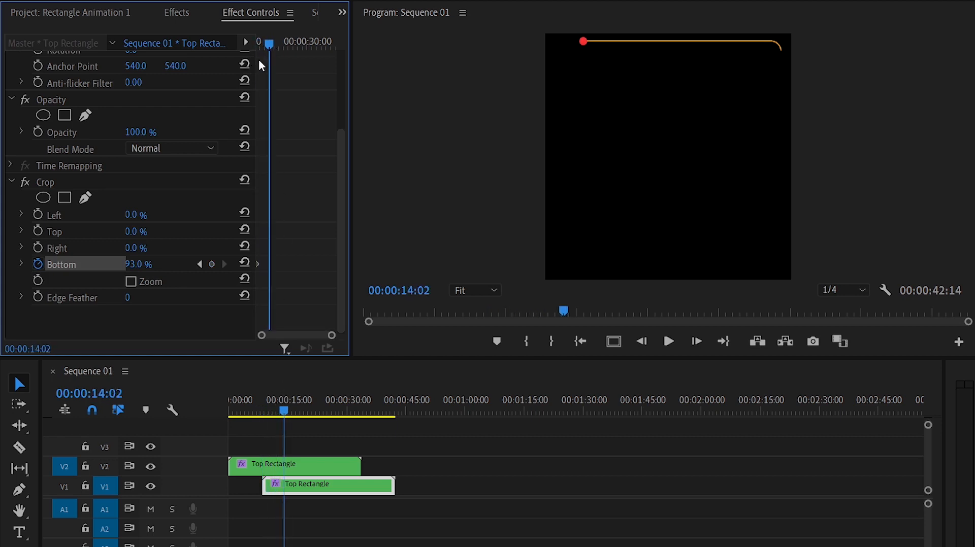
{"action": "left_click_drag", "start_coordinate": [138, 267], "coordinate": [98, 267]}
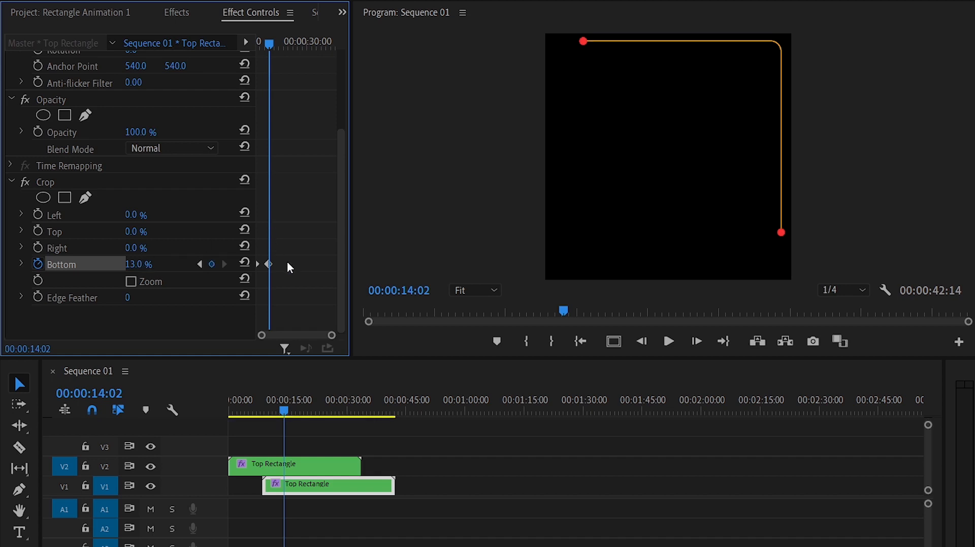
{"action": "left_click_drag", "start_coordinate": [271, 411], "coordinate": [230, 410]}
{"action": "key", "text": "space"}
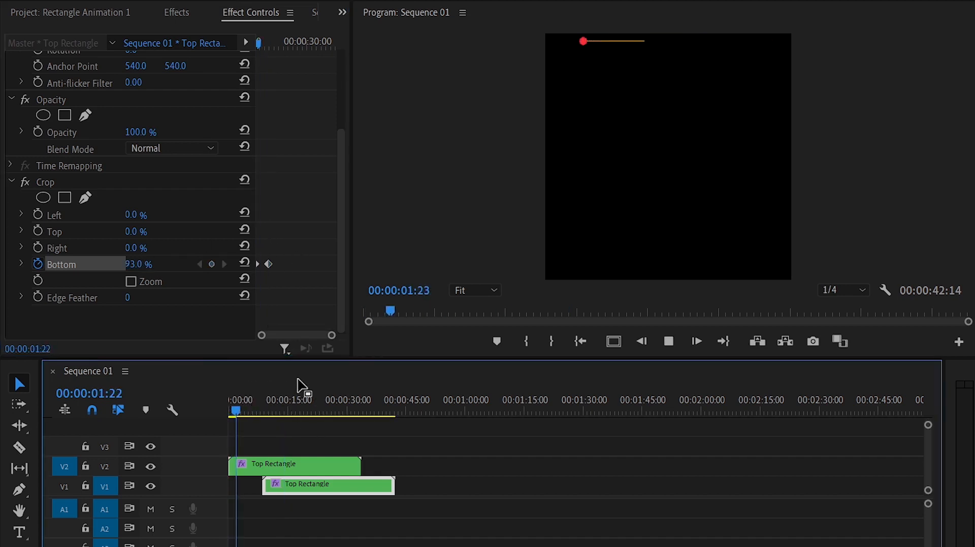
{"action": "key", "text": "space"}
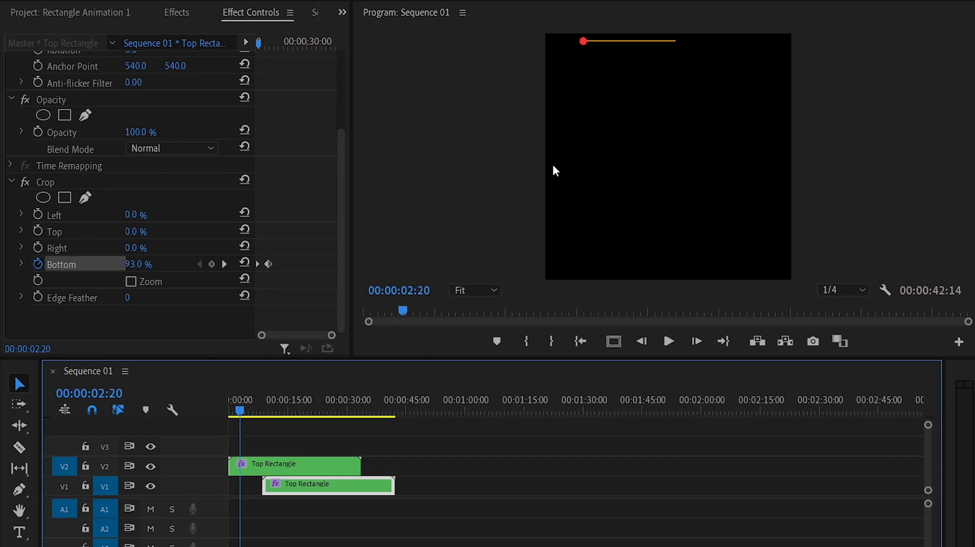
Move the V2 clip's second Crop Right keyframe earlier, to just before 00:00:03:03, and play back the faster line
{"action": "left_click", "coordinate": [247, 469]}
{"action": "left_click_drag", "start_coordinate": [337, 191], "coordinate": [341, 271]}
{"action": "left_click_drag", "start_coordinate": [331, 336], "coordinate": [326, 338]}
{"action": "left_click_drag", "start_coordinate": [285, 248], "coordinate": [274, 249]}
{"action": "left_click_drag", "start_coordinate": [274, 44], "coordinate": [248, 43]}
{"action": "key", "text": "space"}
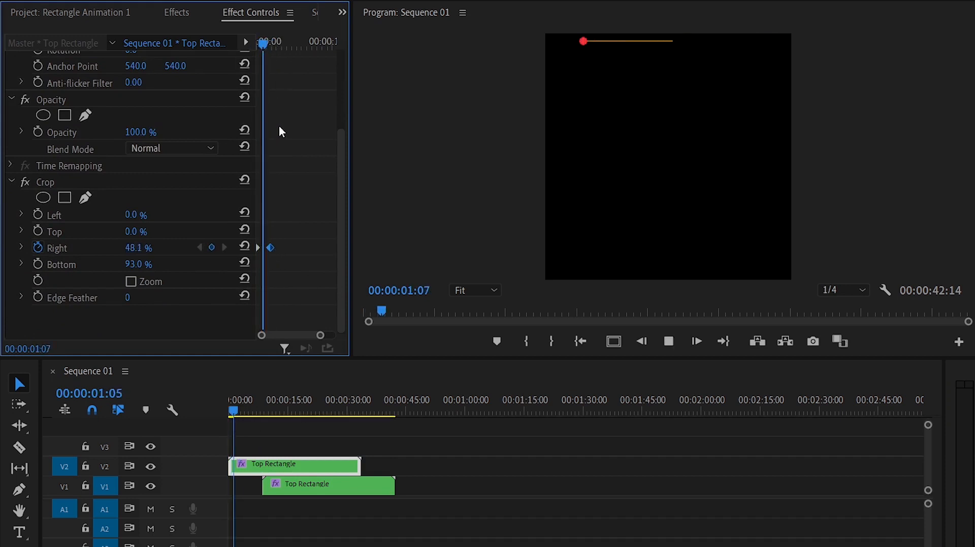
{"action": "key", "text": "space"}
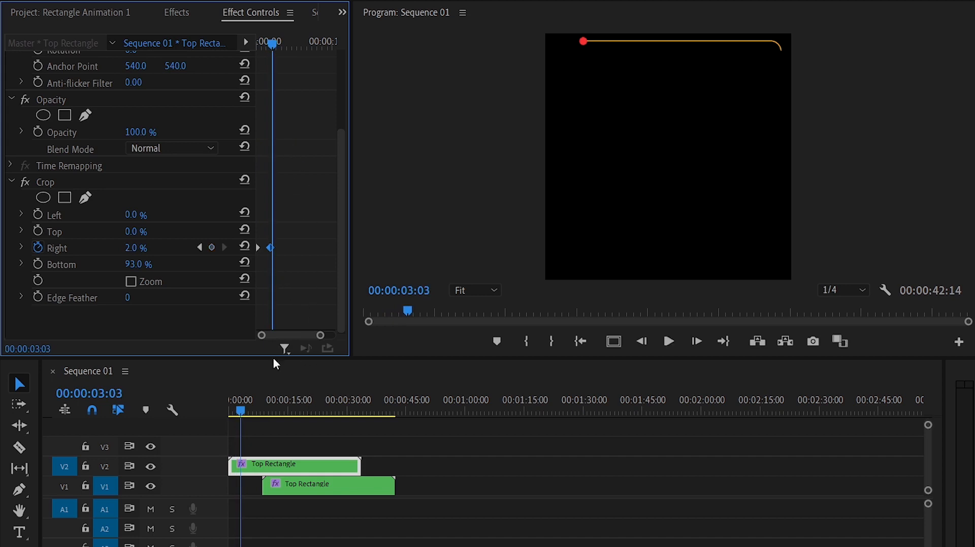
Move the V1 Top Rectangle clip to start at 00:00:03:03 and play the sequence from the start
{"action": "left_click_drag", "start_coordinate": [279, 485], "coordinate": [261, 485]}
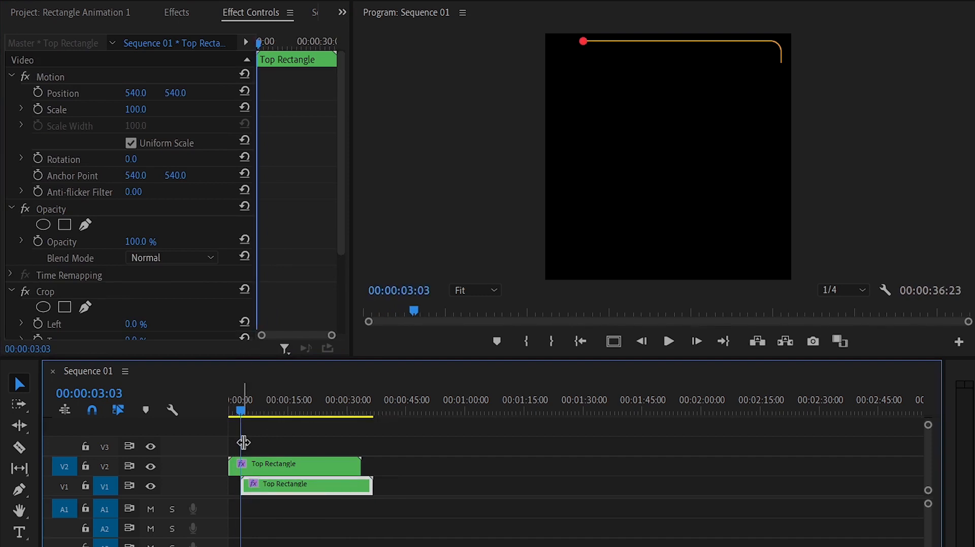
{"action": "left_click", "coordinate": [230, 411]}
{"action": "key", "text": "space"}
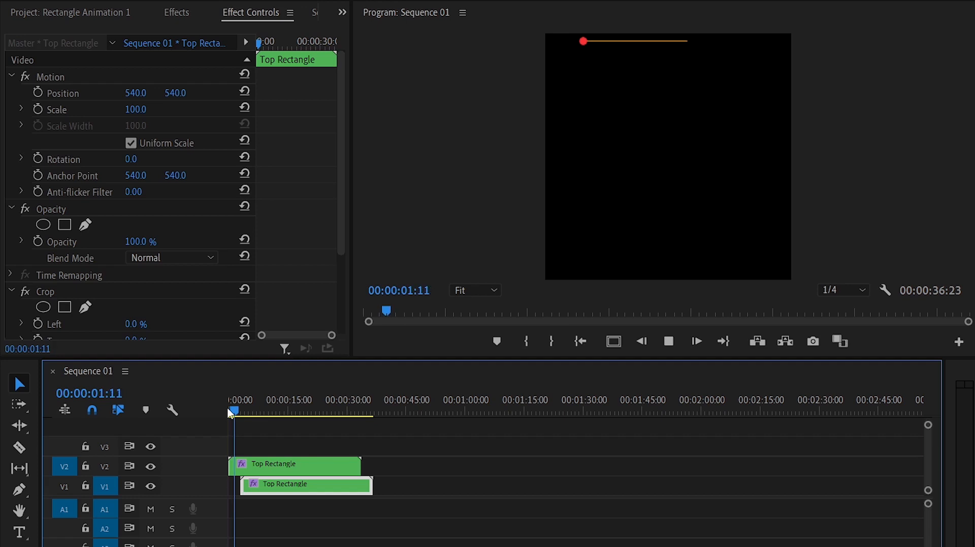
{"action": "key", "text": "space"}
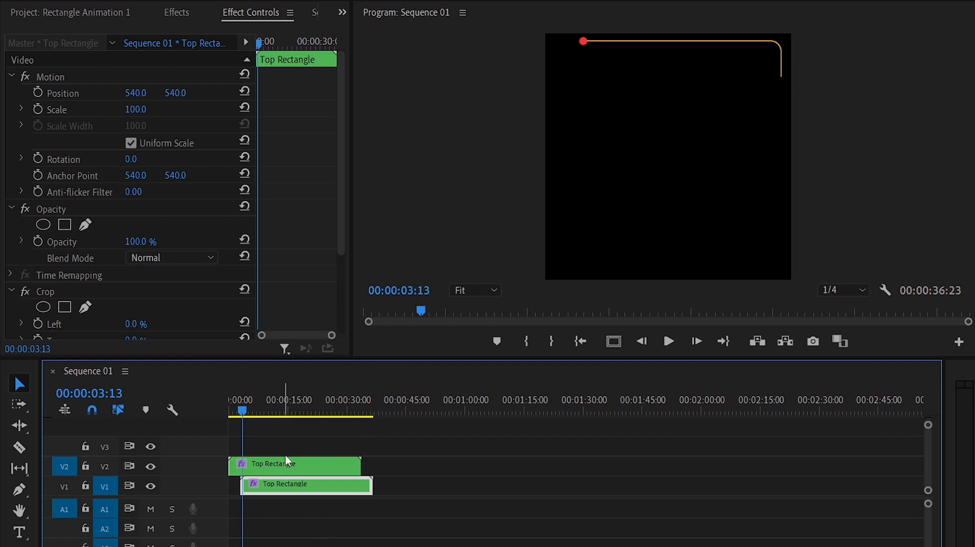
Place the playhead at 00:00:02:20 and move the V1 Top Rectangle clip to start there
{"action": "scroll", "coordinate": [308, 446], "scroll_direction": "up", "scroll_amount": 3}
{"action": "scroll", "coordinate": [309, 446], "scroll_direction": "up", "scroll_amount": 2}
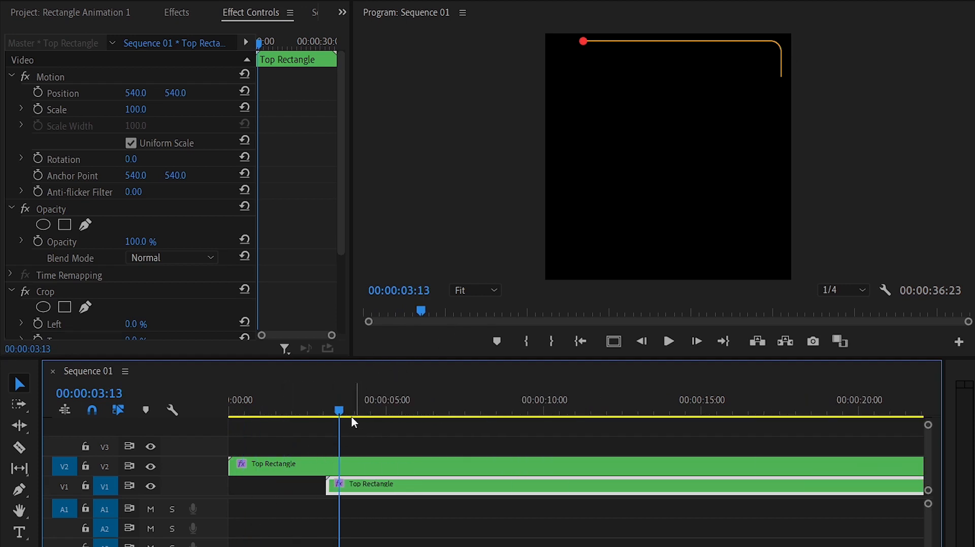
{"action": "left_click_drag", "start_coordinate": [330, 412], "coordinate": [319, 414]}
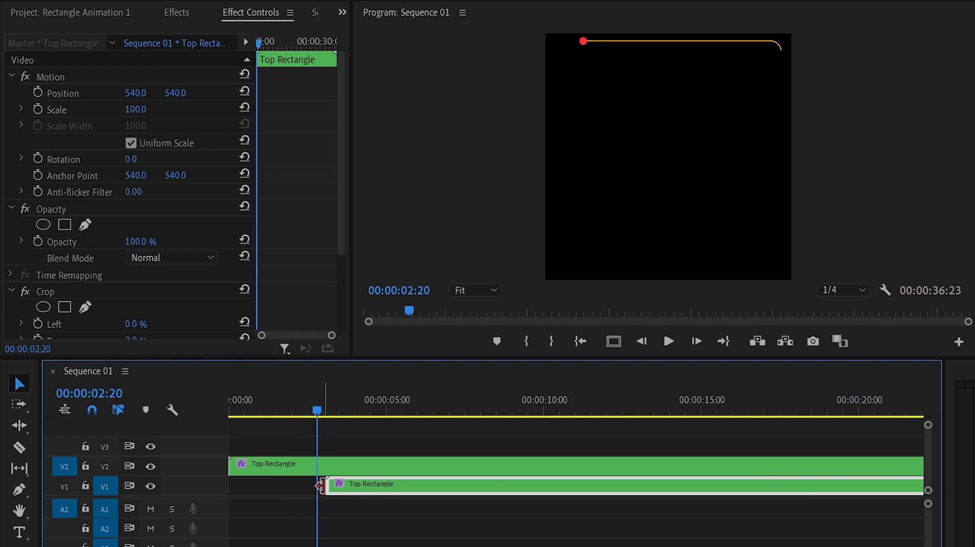
{"action": "left_click_drag", "start_coordinate": [340, 493], "coordinate": [334, 490]}
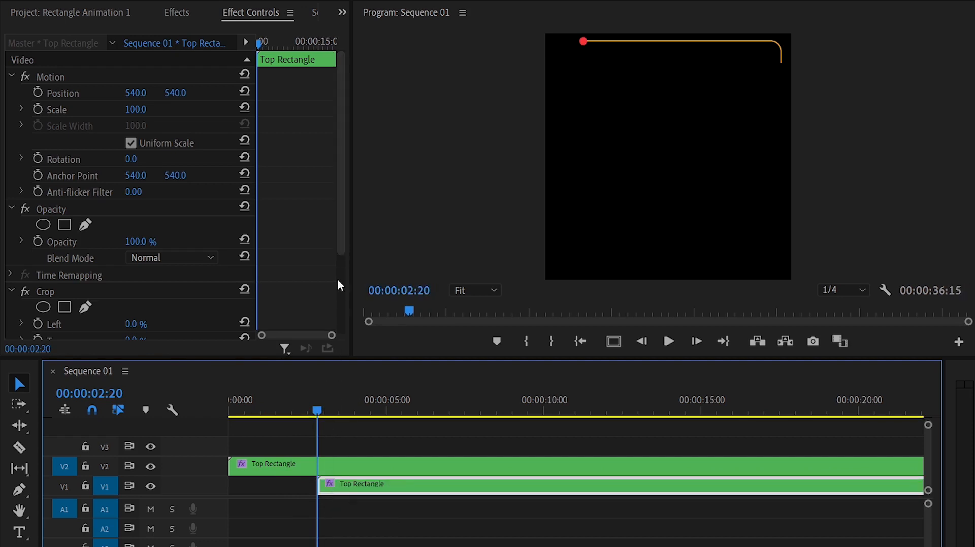
Move the V1 clip's second Crop Bottom keyframe earlier, to slightly before 00:00:06:21, checking the timing with playback
{"action": "left_click_drag", "start_coordinate": [342, 244], "coordinate": [342, 311]}
{"action": "left_click_drag", "start_coordinate": [282, 264], "coordinate": [277, 265]}
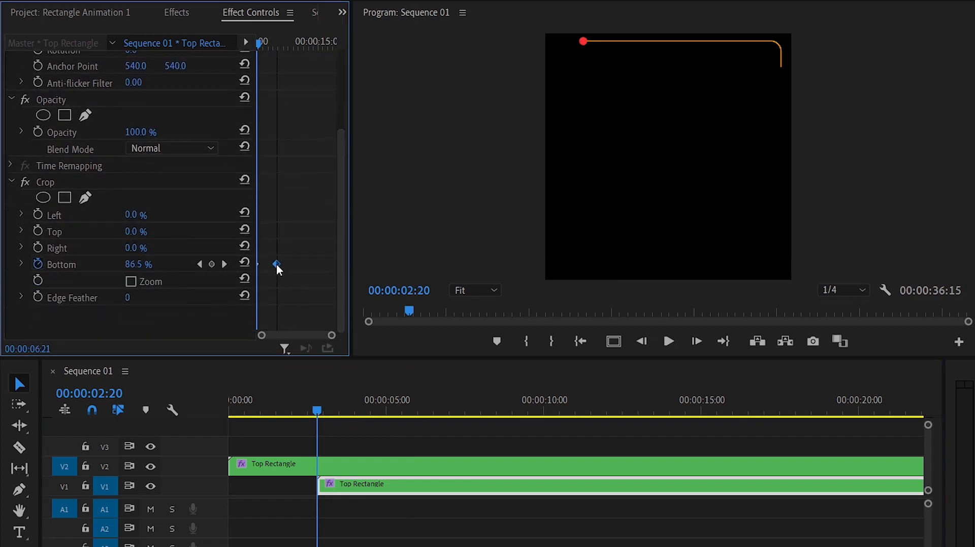
{"action": "left_click_drag", "start_coordinate": [253, 403], "coordinate": [231, 410]}
{"action": "key", "text": "space"}
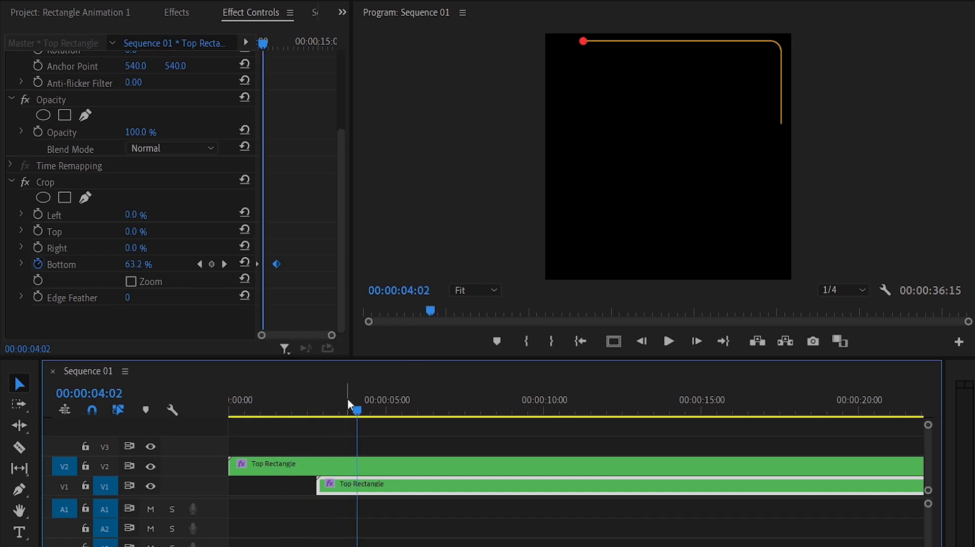
{"action": "left_click", "coordinate": [300, 403]}
{"action": "key", "text": "space"}
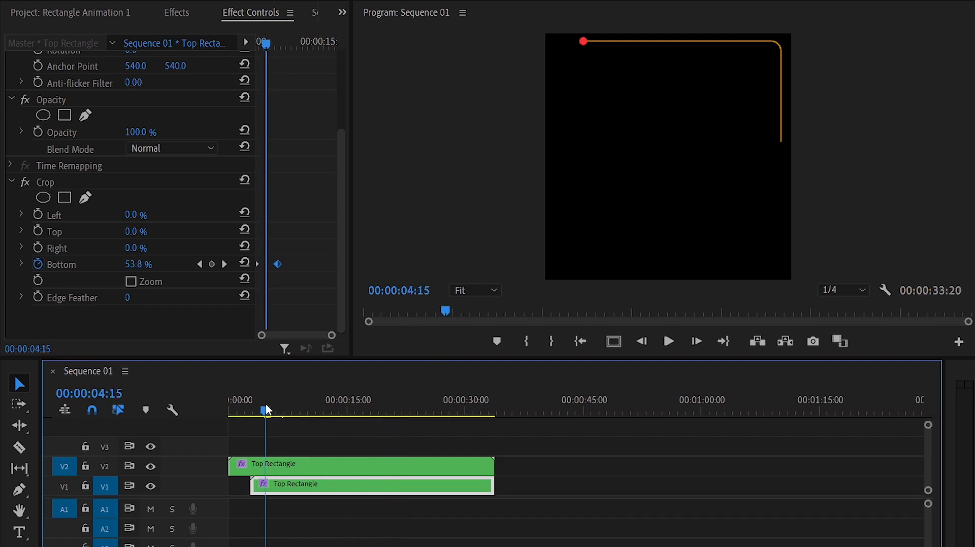
{"action": "left_click_drag", "start_coordinate": [265, 405], "coordinate": [255, 405]}
{"action": "left_click_drag", "start_coordinate": [277, 264], "coordinate": [274, 263]}
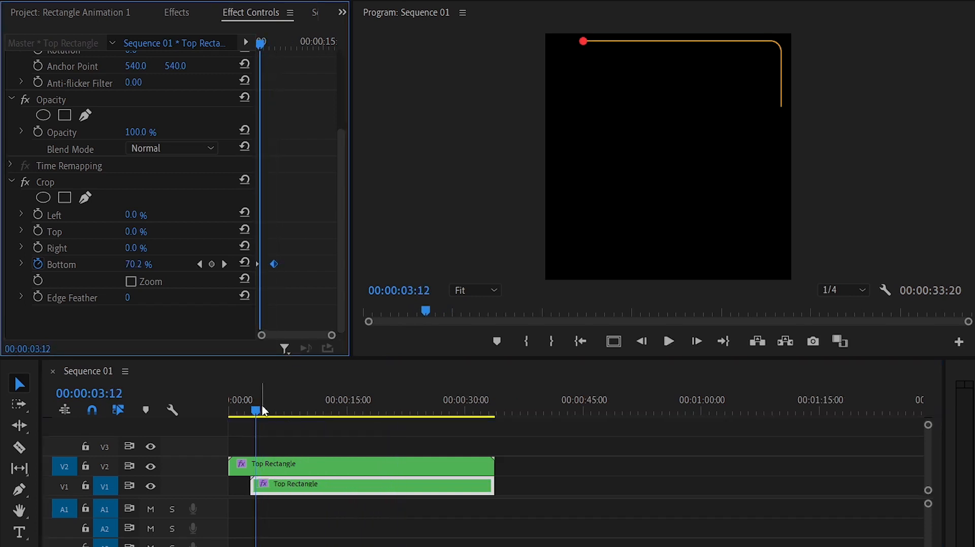
Nest both Top Rectangle clips into a sequence named Top Animation
{"action": "left_click_drag", "start_coordinate": [259, 404], "coordinate": [227, 415]}
{"action": "left_click_drag", "start_coordinate": [531, 446], "coordinate": [353, 494]}
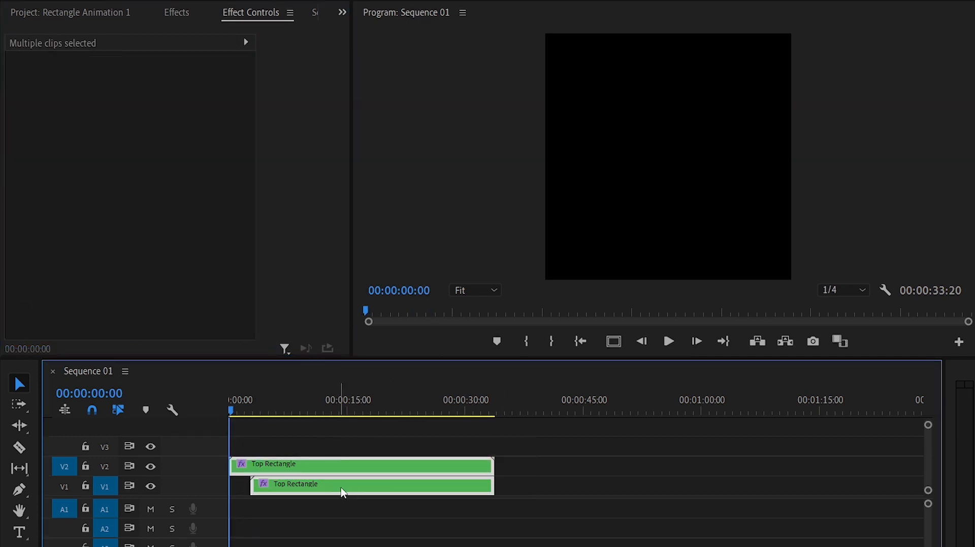
{"action": "right_click", "coordinate": [309, 469]}
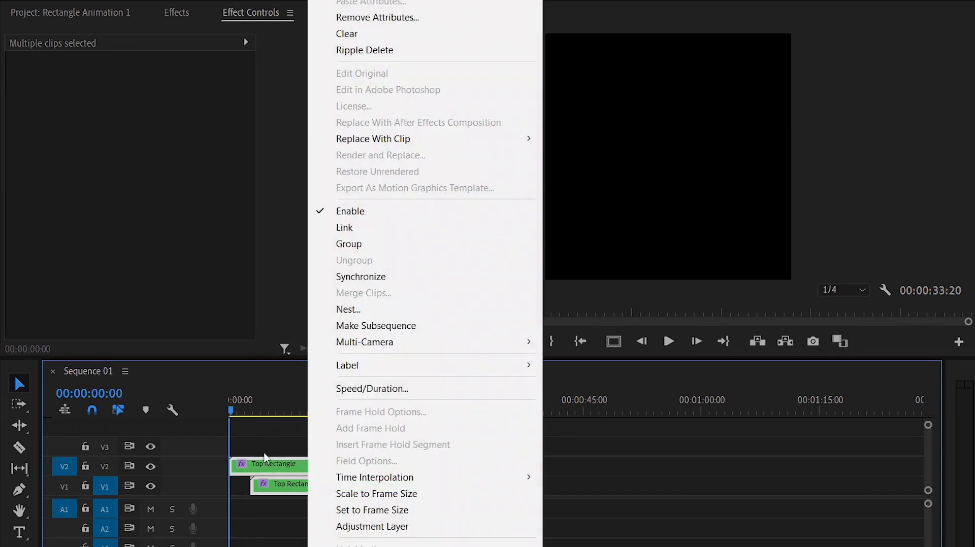
{"action": "left_click", "coordinate": [343, 311]}
{"action": "type", "text": "Top"}
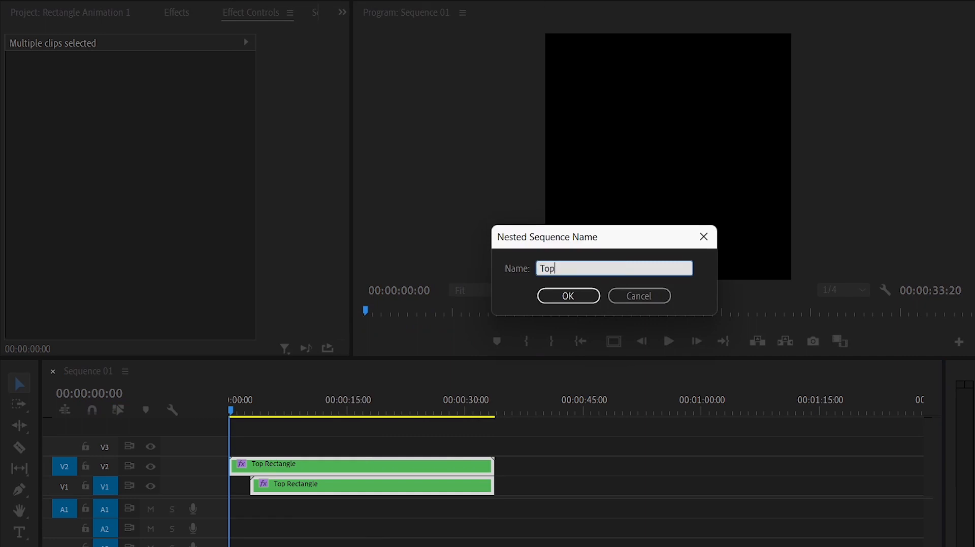
{"action": "type", "text": " Animation"}
{"action": "key", "text": "Return"}
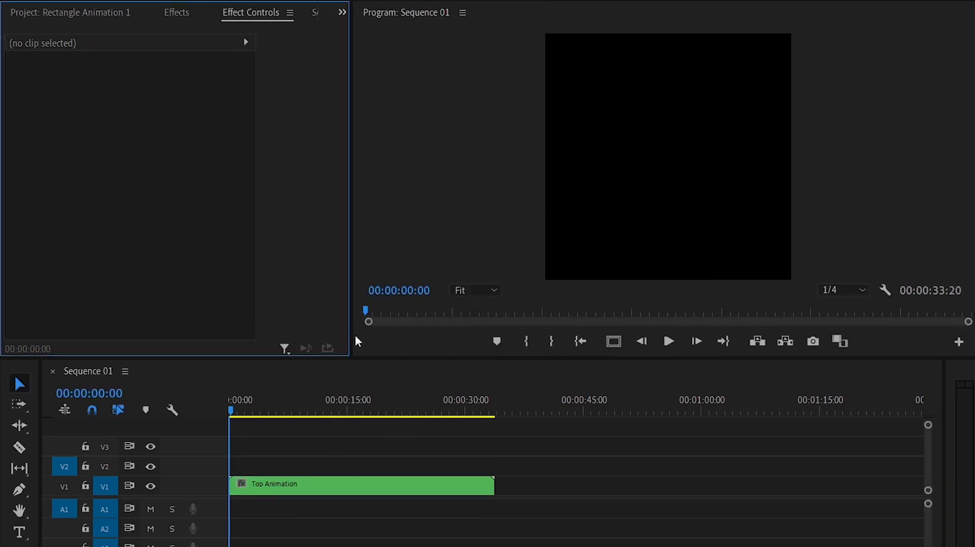
Scrub through the Top Animation clip and move it on V1 to start at about 00:00:31, returning the playhead to the start
{"action": "left_click", "coordinate": [269, 486]}
{"action": "left_click_drag", "start_coordinate": [239, 410], "coordinate": [281, 412]}
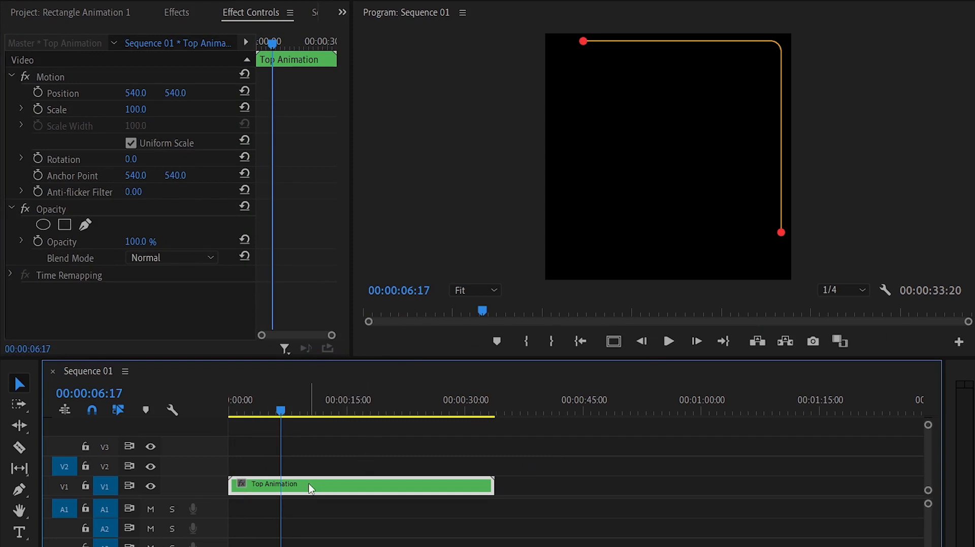
{"action": "left_click_drag", "start_coordinate": [294, 485], "coordinate": [537, 486]}
{"action": "left_click", "coordinate": [222, 410]}
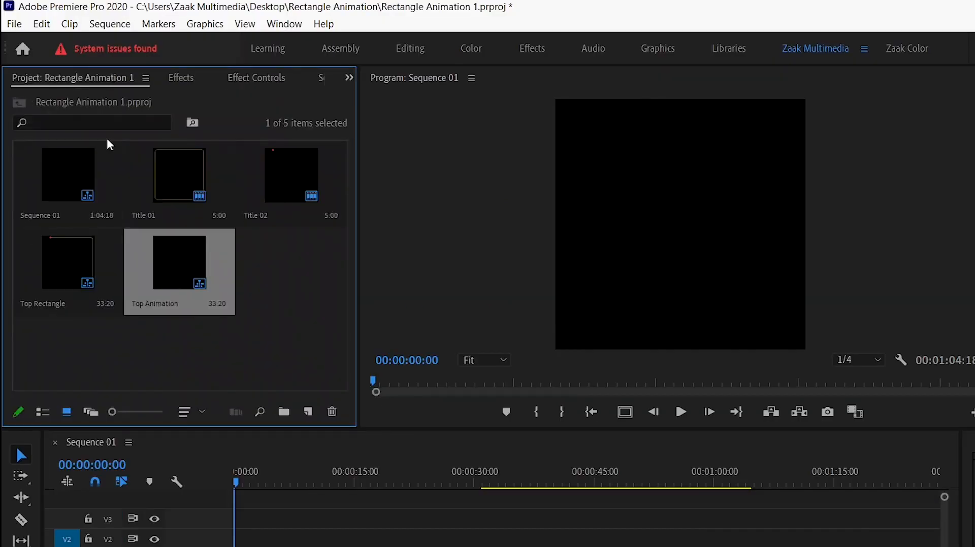
Create a new legacy title, Title 03, containing a rounded rectangle outline that nearly fills the frame
{"action": "left_click", "coordinate": [14, 23]}
{"action": "mouse_move", "coordinate": [44, 41]}
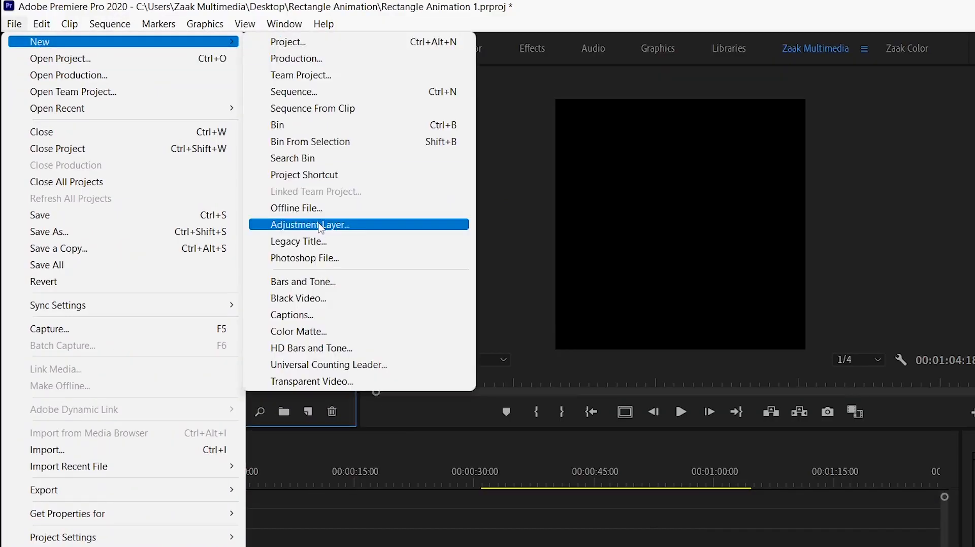
{"action": "left_click", "coordinate": [304, 239]}
{"action": "left_click", "coordinate": [640, 420]}
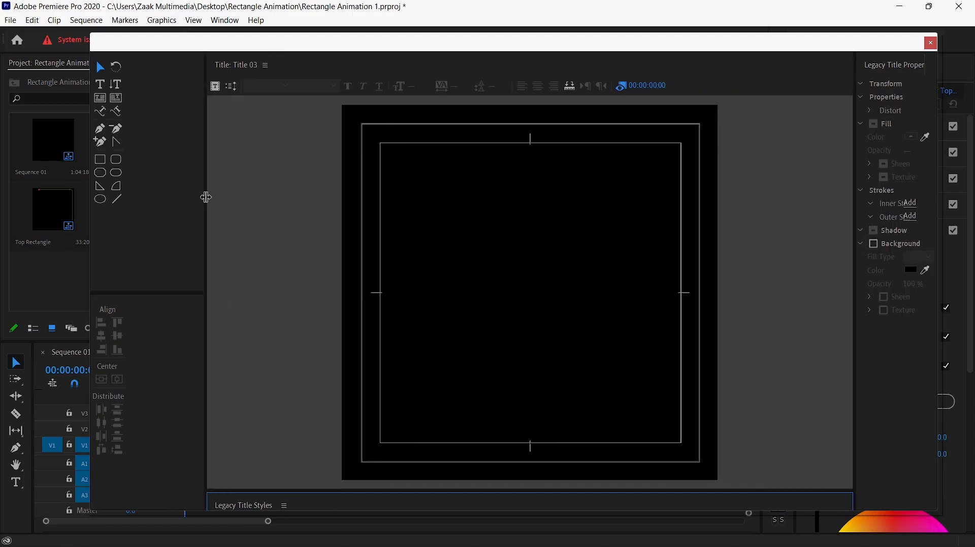
{"action": "left_click", "coordinate": [116, 159]}
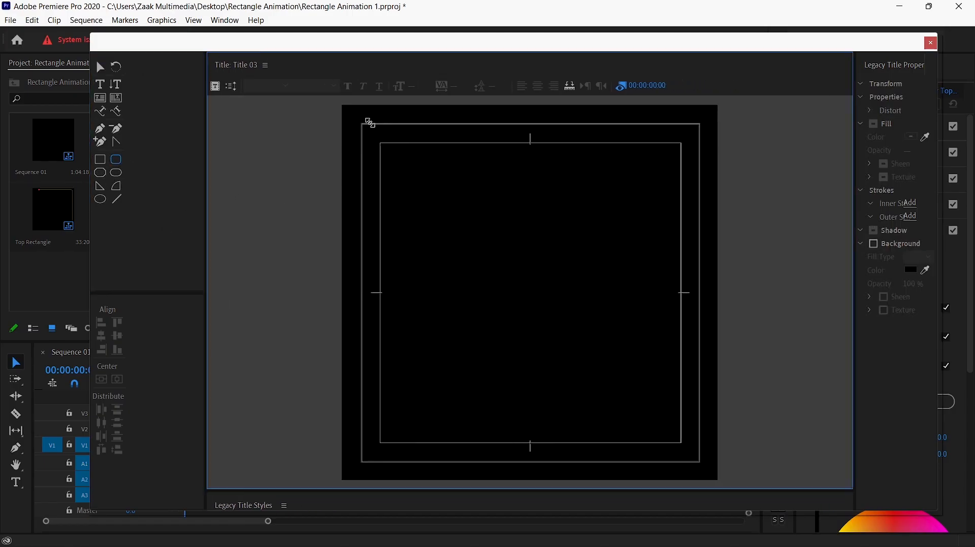
{"action": "left_click_drag", "start_coordinate": [362, 116], "coordinate": [731, 477]}
{"action": "left_click", "coordinate": [930, 43]}
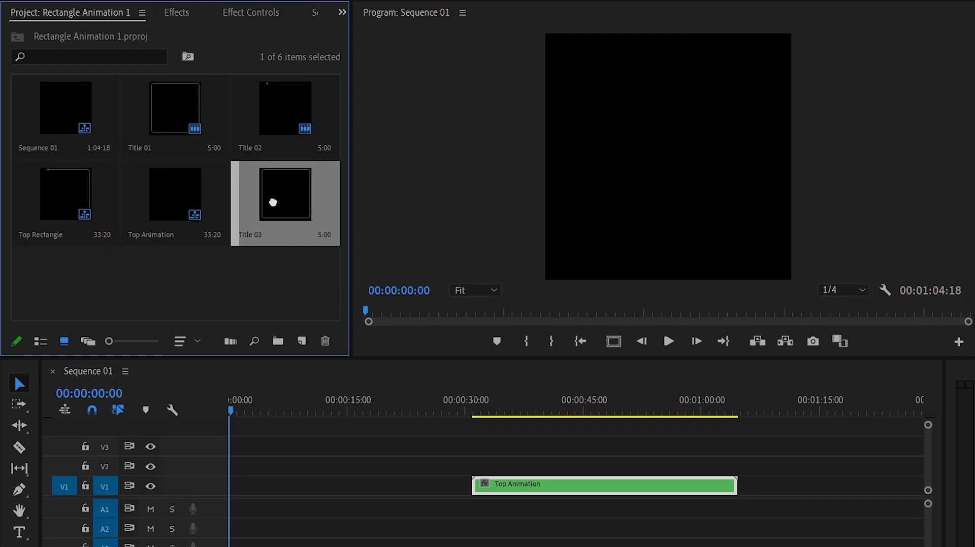
Place Title 03 at the start of V1, extend it to about 16 seconds and apply the Crop effect to it
{"action": "left_click_drag", "start_coordinate": [265, 233], "coordinate": [359, 482]}
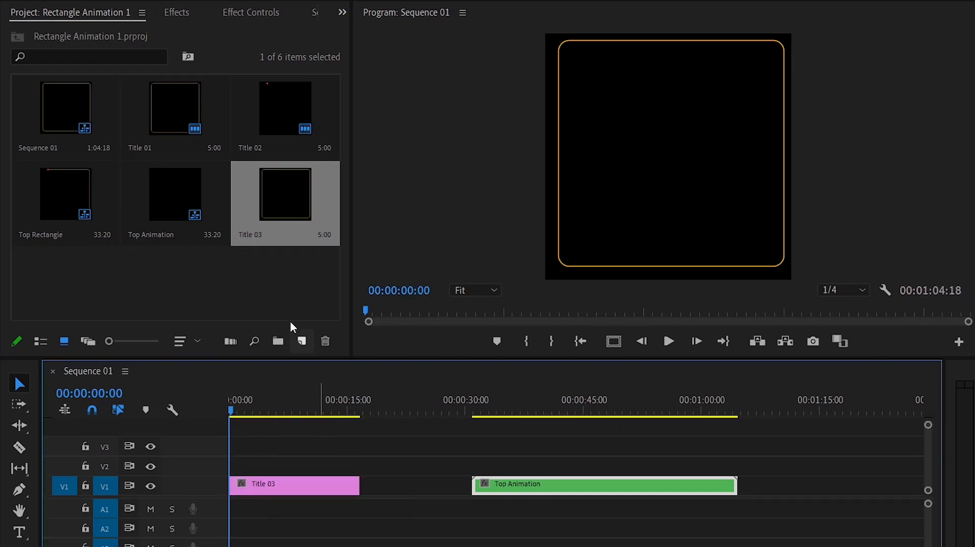
{"action": "left_click", "coordinate": [183, 18]}
{"action": "left_click_drag", "start_coordinate": [59, 142], "coordinate": [312, 482]}
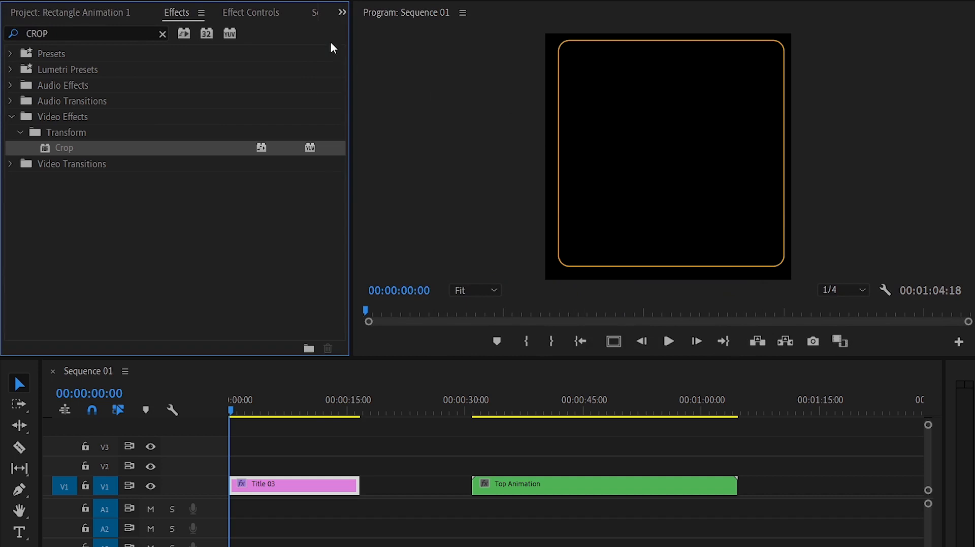
Set the Title 03 clip's Crop Top to 16% and Crop Right to 40%
{"action": "left_click", "coordinate": [256, 10]}
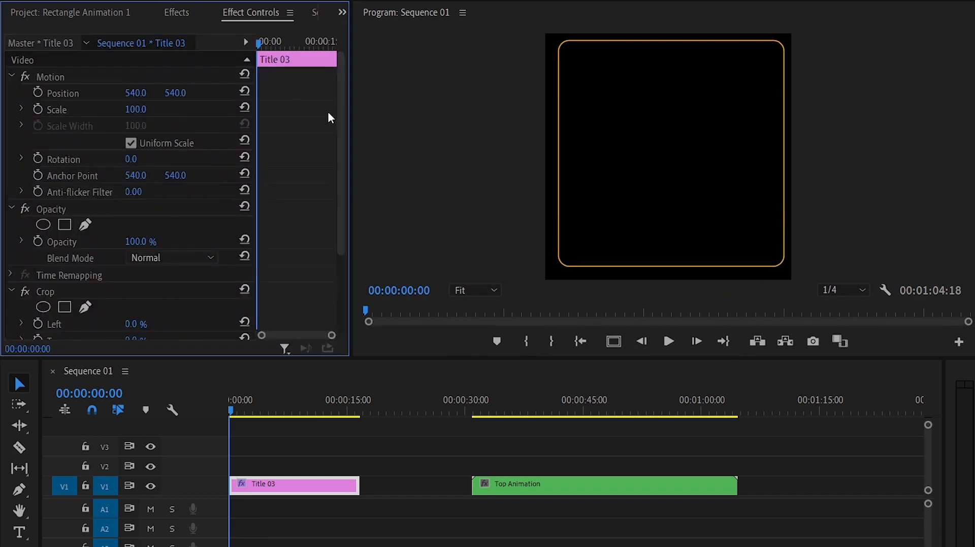
{"action": "left_click_drag", "start_coordinate": [340, 114], "coordinate": [345, 209]}
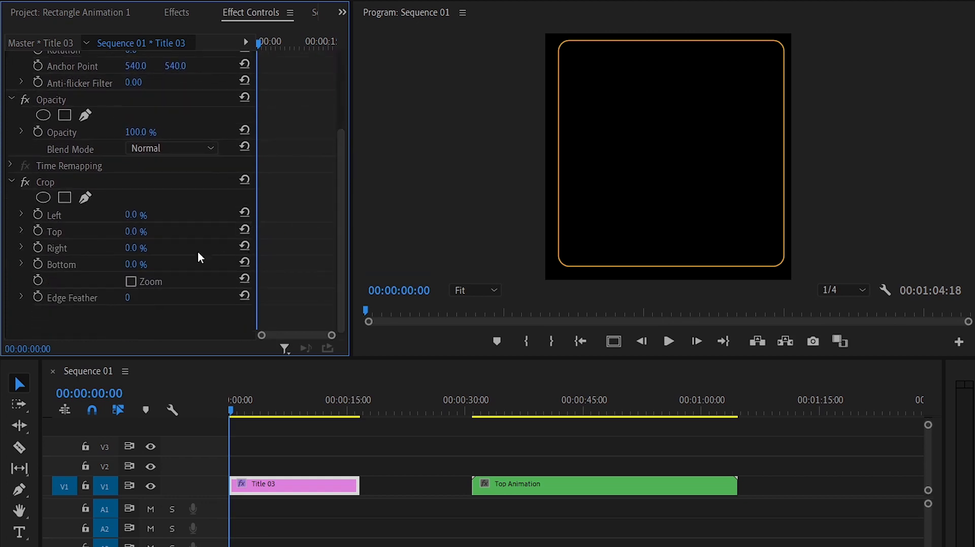
{"action": "left_click", "coordinate": [141, 235]}
{"action": "type", "text": "16"}
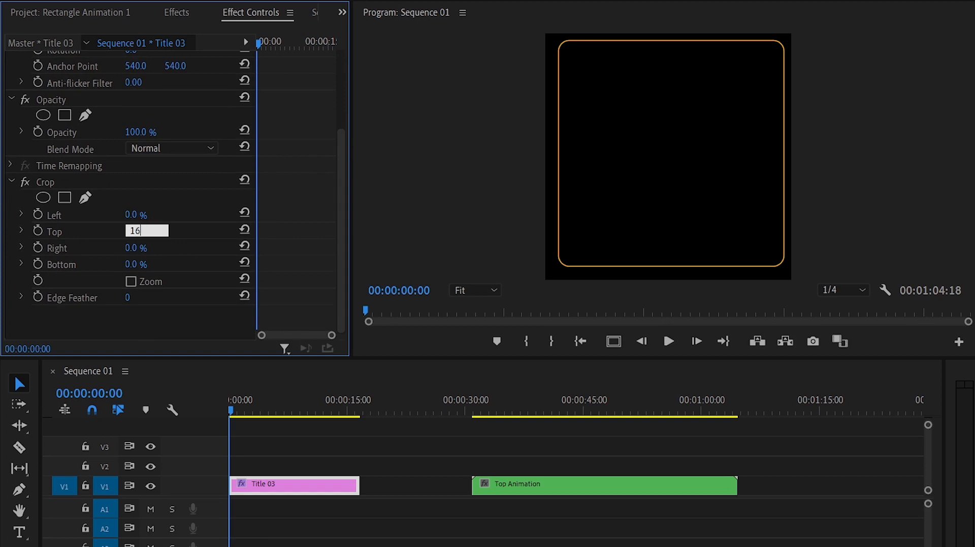
{"action": "key", "text": "Return"}
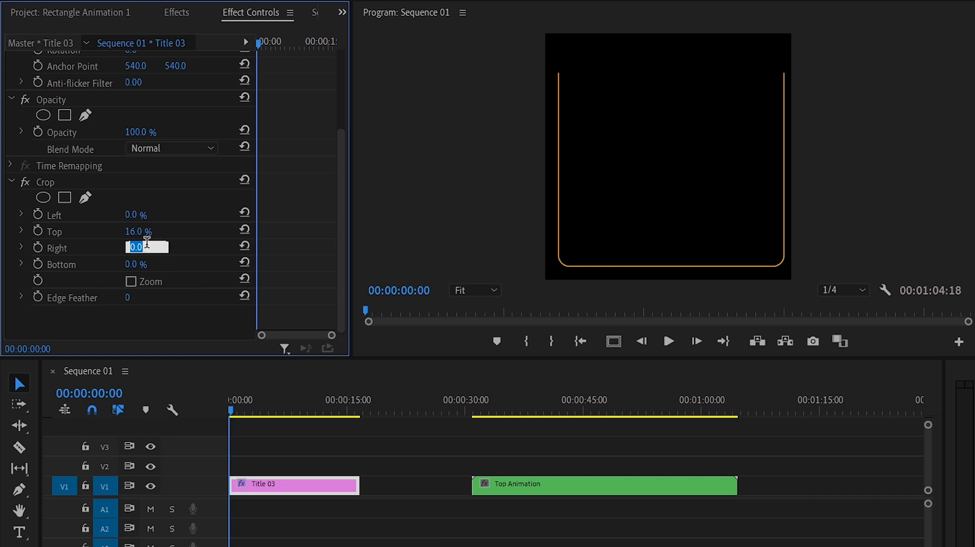
{"action": "type", "text": "40"}
{"action": "key", "text": "Return"}
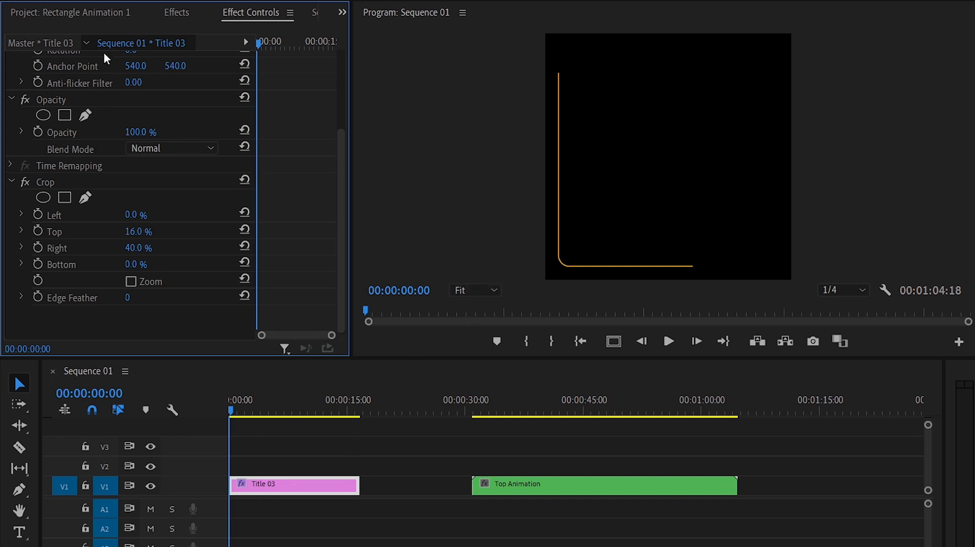
Create legacy title Title 04 with red dots at both line ends and place it on V2, extended to match Title 03
{"action": "left_click", "coordinate": [63, 19]}
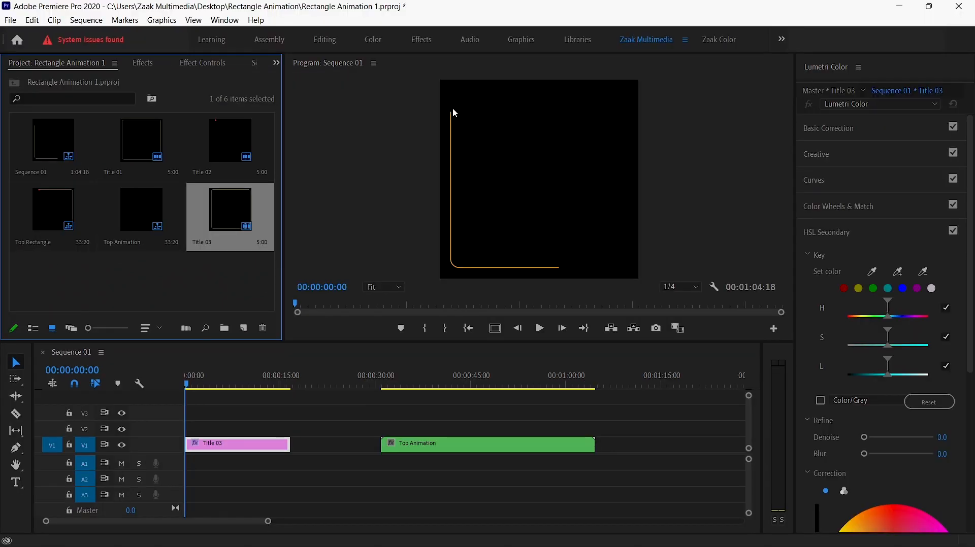
{"action": "left_click", "coordinate": [10, 20]}
{"action": "mouse_move", "coordinate": [31, 34]}
{"action": "left_click", "coordinate": [228, 178]}
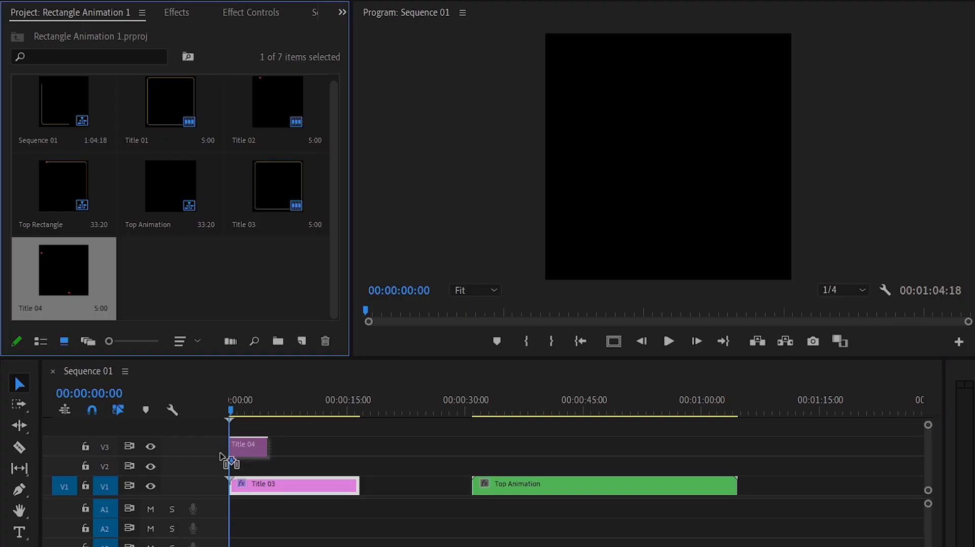
{"action": "left_click_drag", "start_coordinate": [229, 457], "coordinate": [231, 463]}
{"action": "left_click_drag", "start_coordinate": [315, 464], "coordinate": [355, 463]}
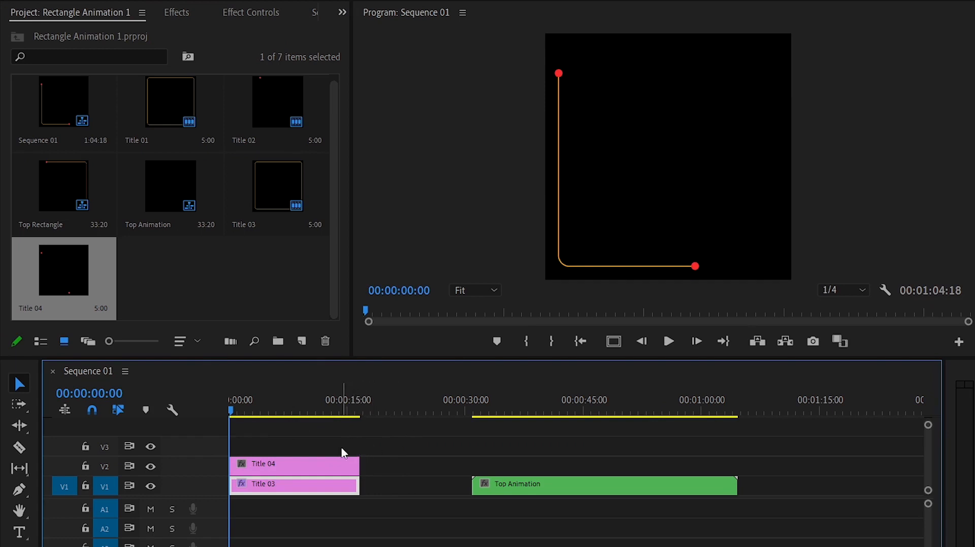
Nest the Title 03 and Title 04 clips into a sequence named Button Rectangle
{"action": "left_click_drag", "start_coordinate": [387, 438], "coordinate": [284, 489]}
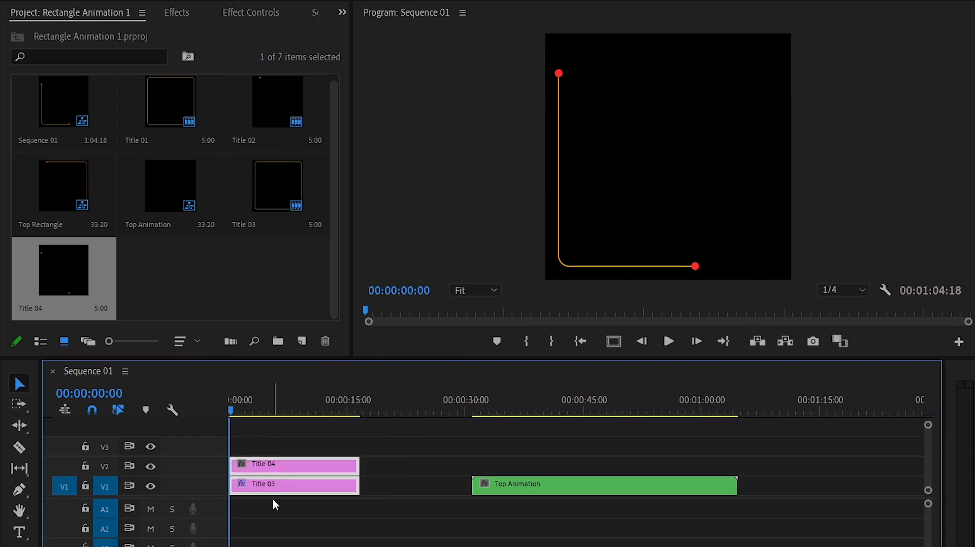
{"action": "right_click", "coordinate": [289, 490]}
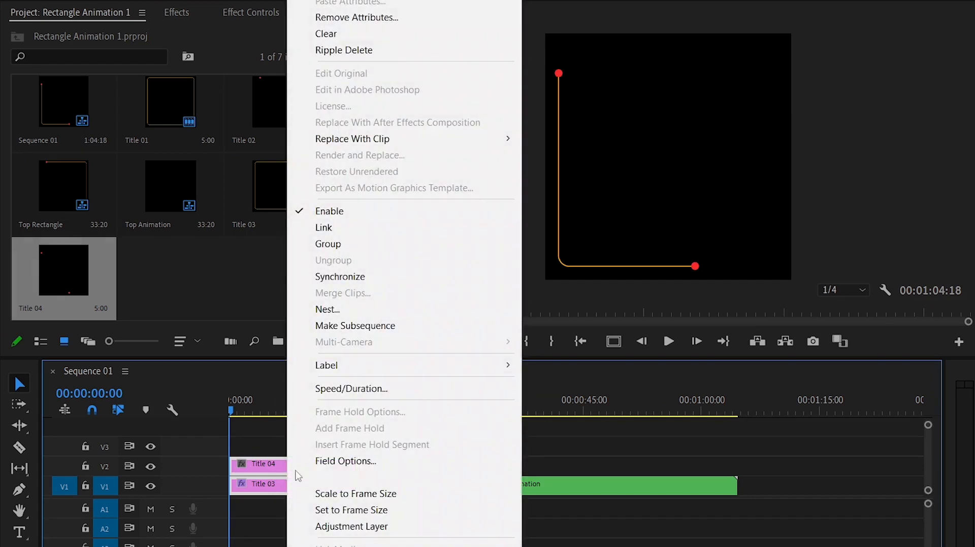
{"action": "left_click", "coordinate": [355, 310]}
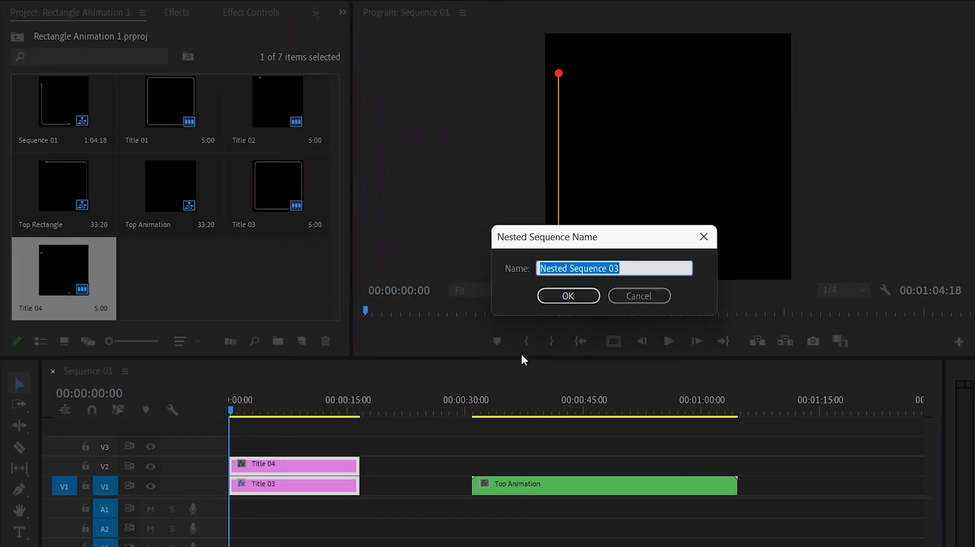
{"action": "type", "text": "Button Rectangle"}
{"action": "key", "text": "Return"}
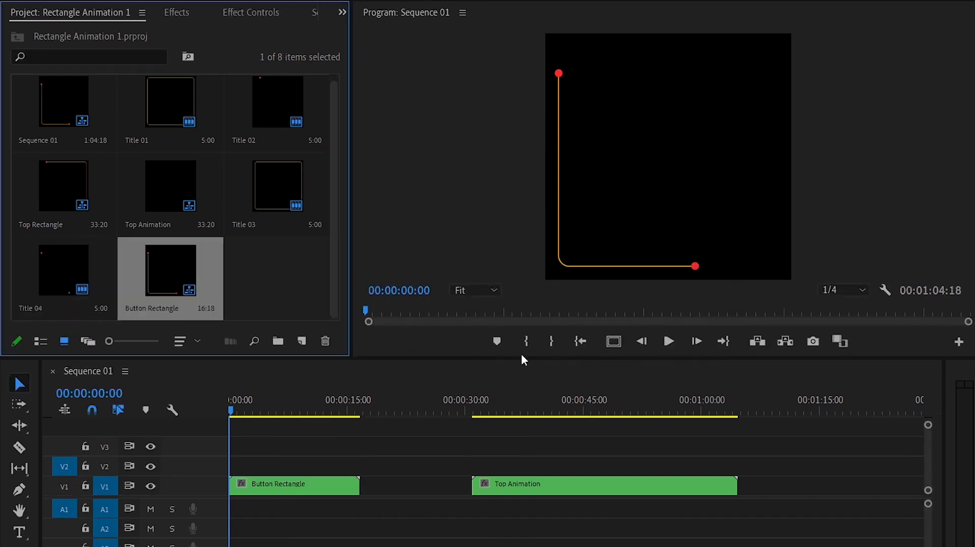
Duplicate the Button Rectangle clip, with one copy at the start of V2 and the other on V1 from about 7 seconds
{"action": "left_click", "coordinate": [270, 492]}
{"action": "key", "text": "ctrl+c"}
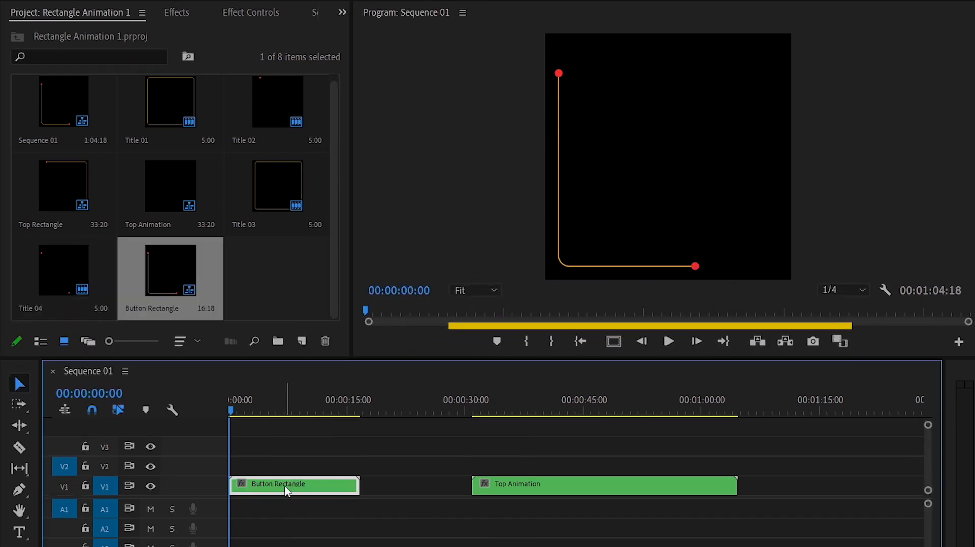
{"action": "left_click_drag", "start_coordinate": [288, 492], "coordinate": [337, 487]}
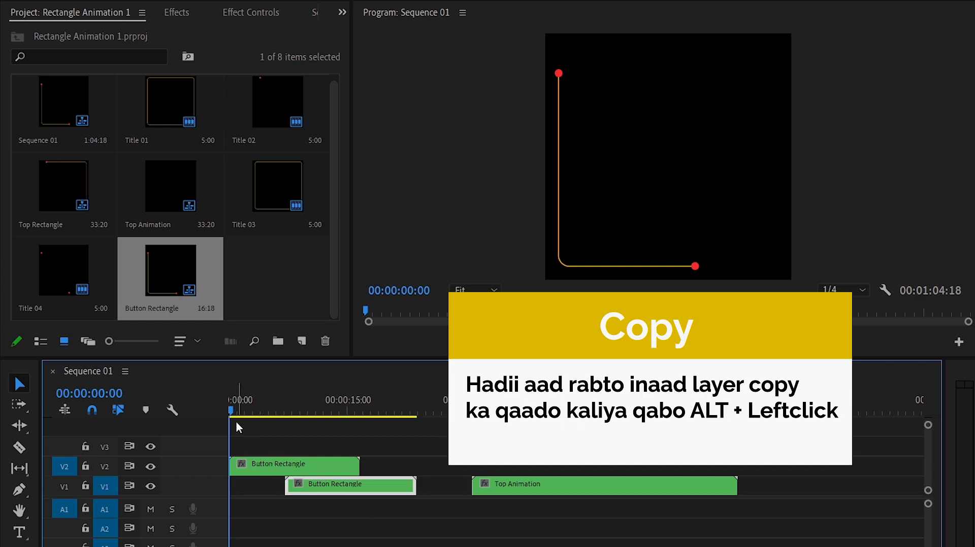
Apply the Crop effect to the Button Rectangle clip on V2
{"action": "left_click", "coordinate": [249, 470]}
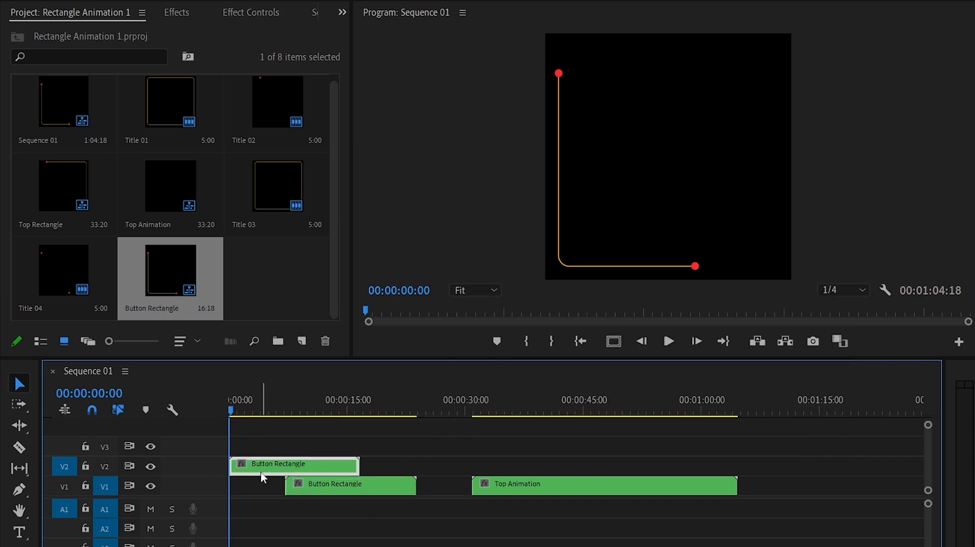
{"action": "left_click", "coordinate": [187, 10]}
{"action": "left_click_drag", "start_coordinate": [65, 148], "coordinate": [255, 464]}
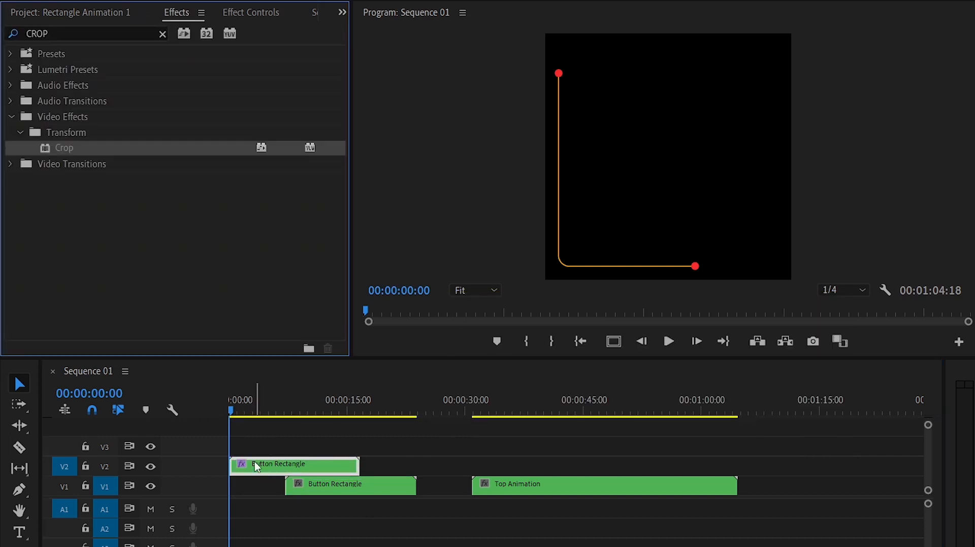
Set the V2 Button Rectangle clip's Crop Right to 93% and Crop Bottom to 92%
{"action": "left_click", "coordinate": [250, 12]}
{"action": "left_click_drag", "start_coordinate": [341, 158], "coordinate": [339, 234]}
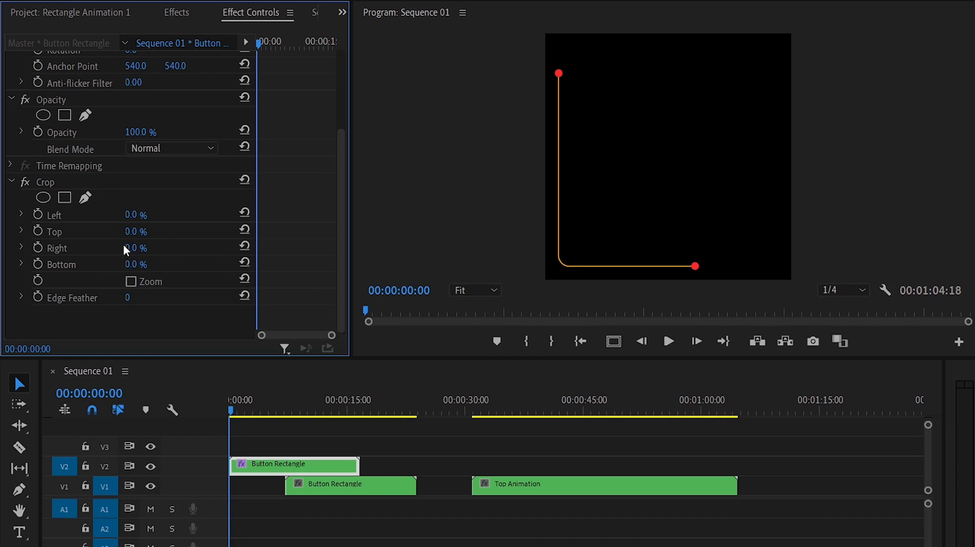
{"action": "left_click", "coordinate": [136, 248]}
{"action": "type", "text": "93"}
{"action": "key", "text": "Return"}
{"action": "mouse_move", "coordinate": [131, 264]}
{"action": "left_mouse_down"}
{"action": "mouse_move", "coordinate": [176, 264]}
{"action": "mouse_move", "coordinate": [143, 263]}
{"action": "left_mouse_up"}
{"action": "left_click", "coordinate": [145, 263]}
{"action": "type", "text": "92"}
{"action": "key", "text": "Return"}
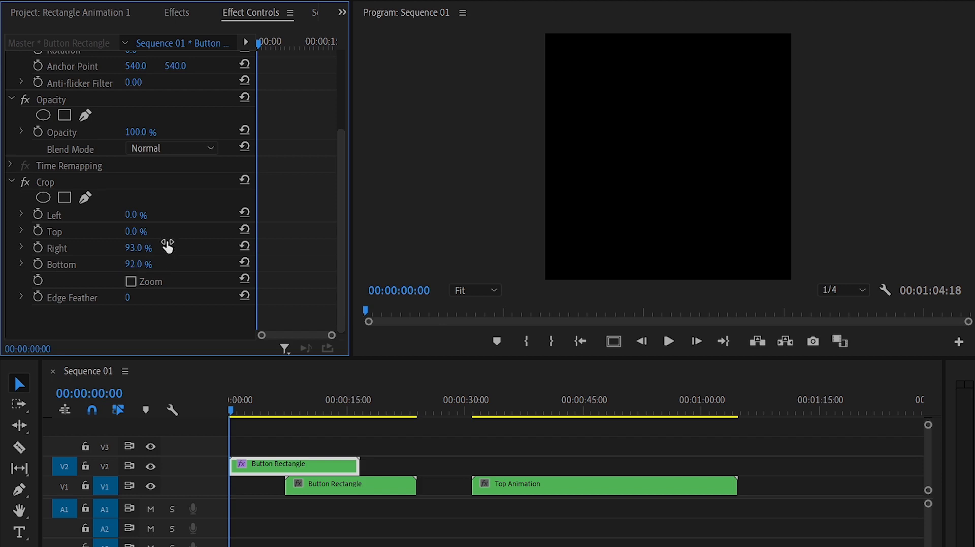
Keyframe the V2 clip's Crop Bottom from 92% at the start to 0% at 00:00:02:24
{"action": "left_click", "coordinate": [38, 265]}
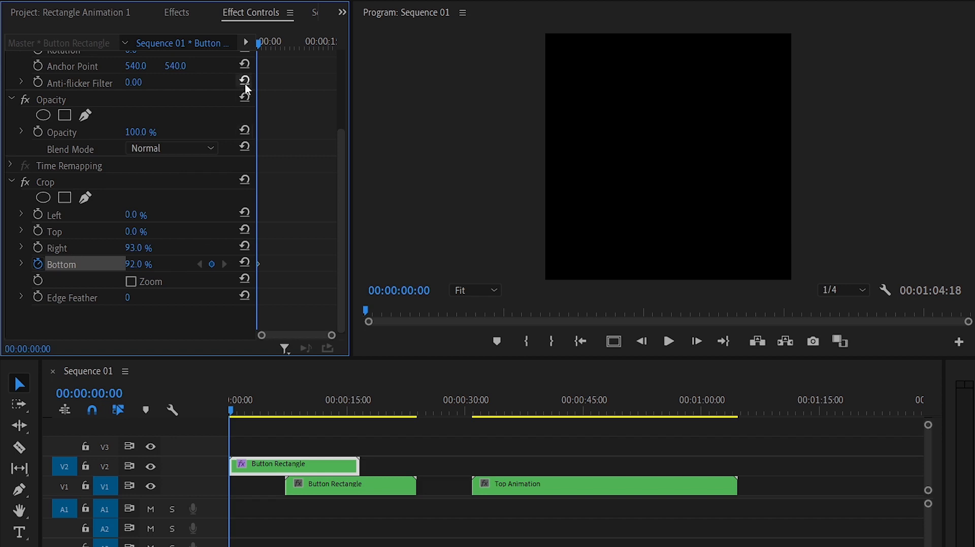
{"action": "left_click_drag", "start_coordinate": [257, 45], "coordinate": [272, 43]}
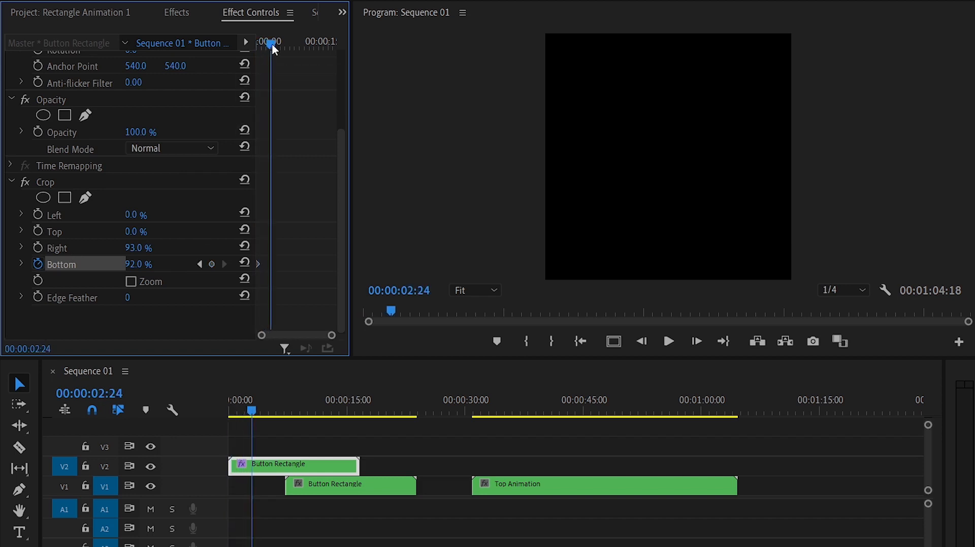
{"action": "left_click", "coordinate": [147, 263]}
{"action": "type", "text": "0"}
{"action": "key", "text": "Return"}
Play the sequence from the start to check the vertical line's reveal against the Crop Bottom keyframes
{"action": "left_click_drag", "start_coordinate": [268, 47], "coordinate": [242, 46]}
{"action": "key", "text": "space"}
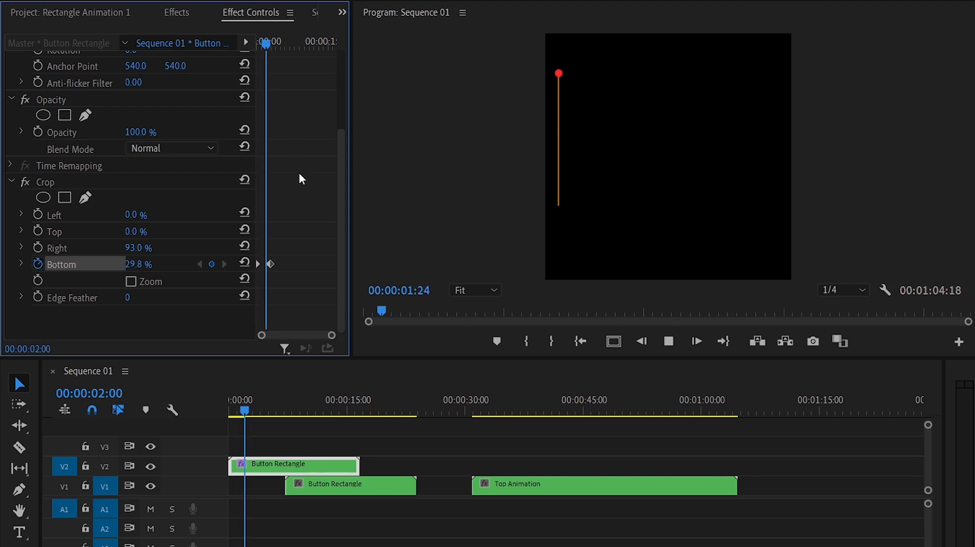
{"action": "key", "text": "space"}
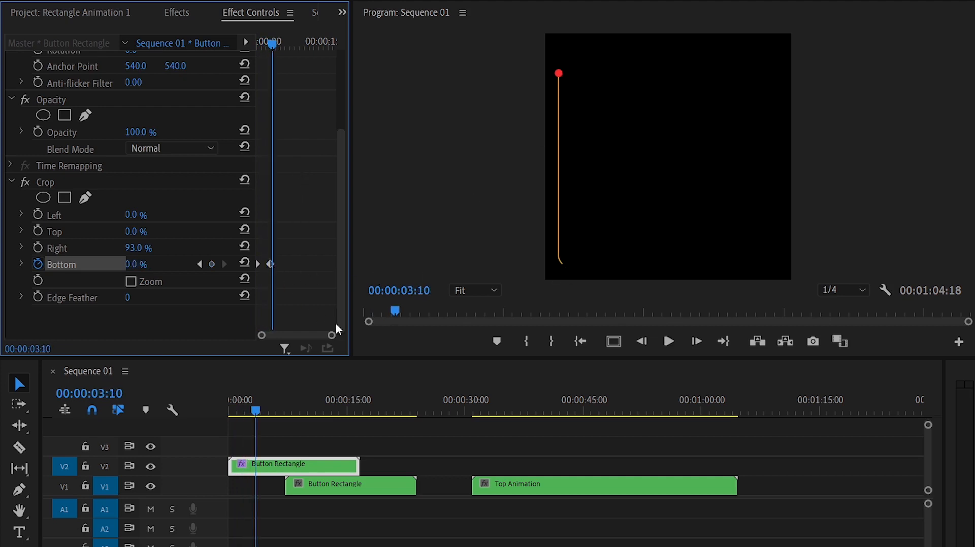
{"action": "left_click_drag", "start_coordinate": [332, 335], "coordinate": [307, 338]}
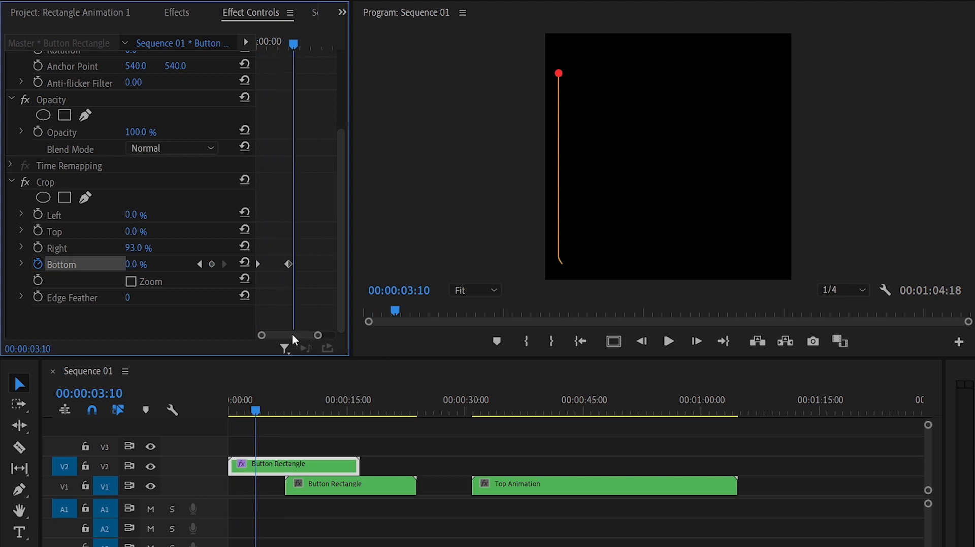
Move the V2 clip's second Crop Bottom keyframe slightly earlier and replay the vertical line's reveal from the start
{"action": "left_click_drag", "start_coordinate": [285, 266], "coordinate": [280, 265]}
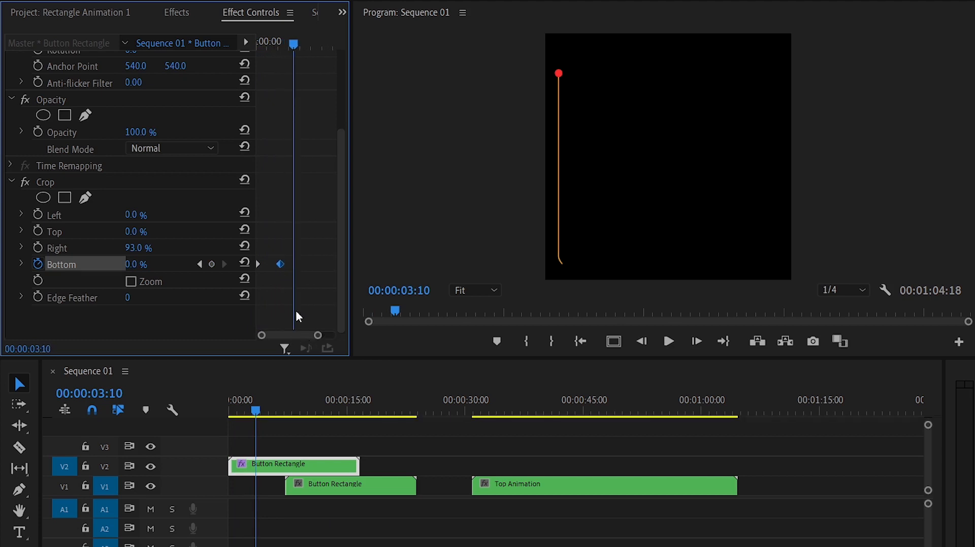
{"action": "left_click_drag", "start_coordinate": [293, 44], "coordinate": [252, 48]}
{"action": "key", "text": "space"}
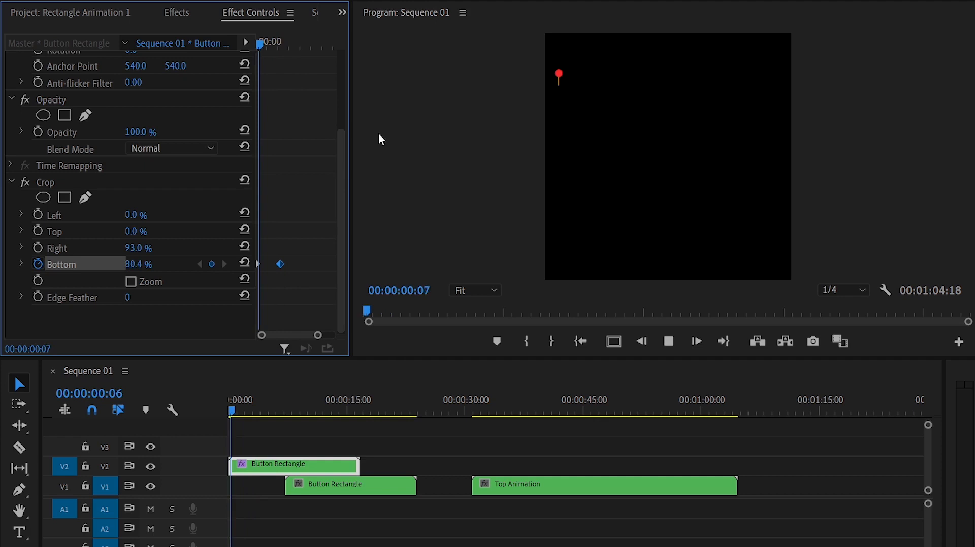
{"action": "key", "text": "space"}
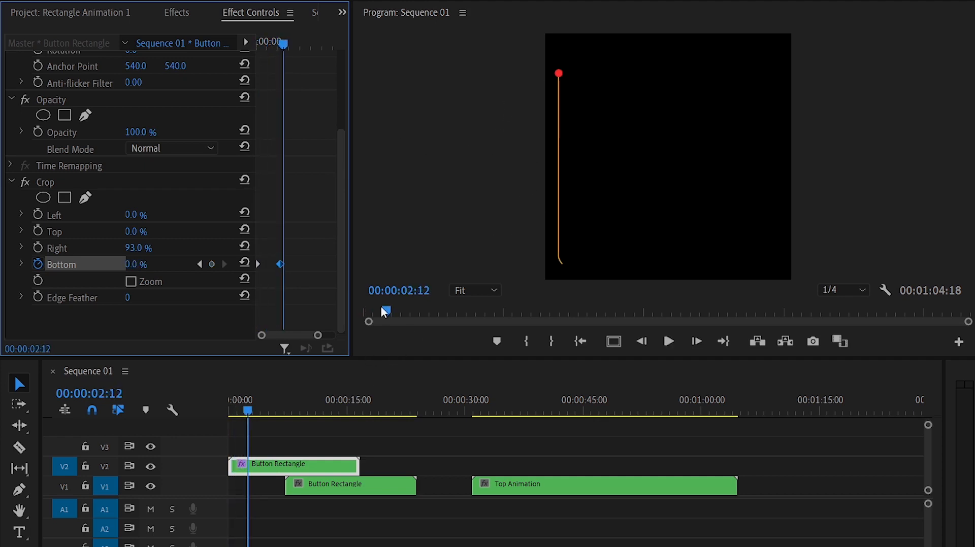
Apply the Crop effect to the V1 Button Rectangle clip and move the clip earlier to start at about 00:00:04:13
{"action": "left_click", "coordinate": [308, 489]}
{"action": "left_click", "coordinate": [88, 16]}
{"action": "left_click", "coordinate": [174, 12]}
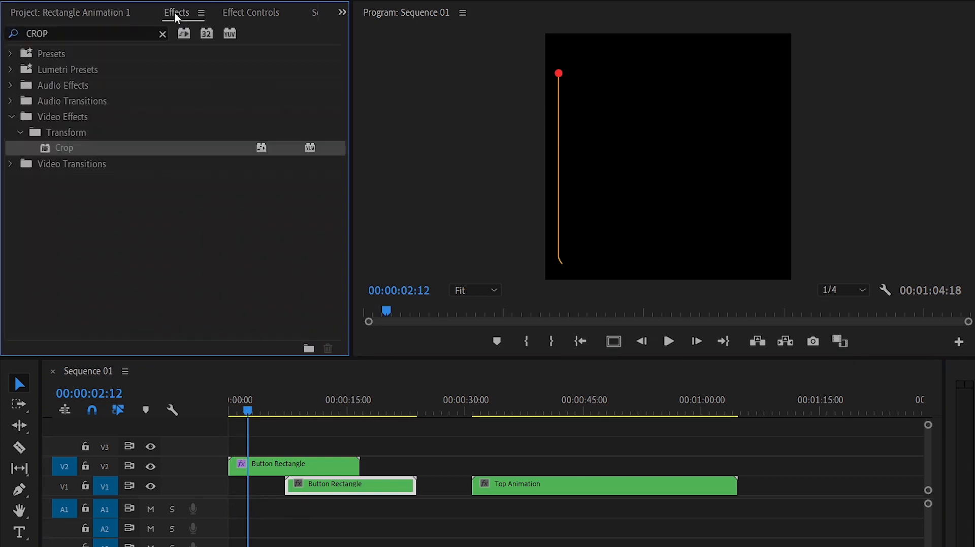
{"action": "left_click_drag", "start_coordinate": [154, 204], "coordinate": [311, 489]}
{"action": "left_click", "coordinate": [267, 413]}
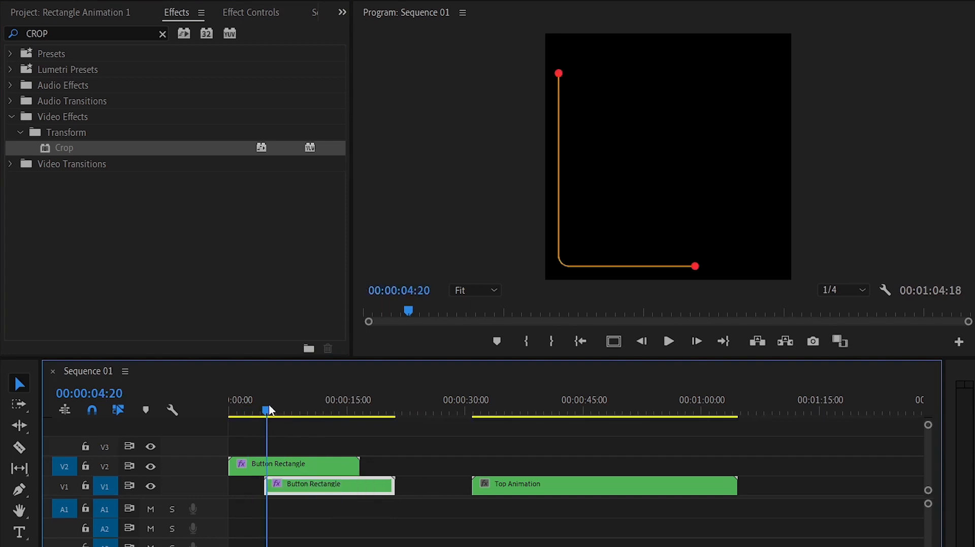
{"action": "left_click_drag", "start_coordinate": [269, 406], "coordinate": [267, 406]}
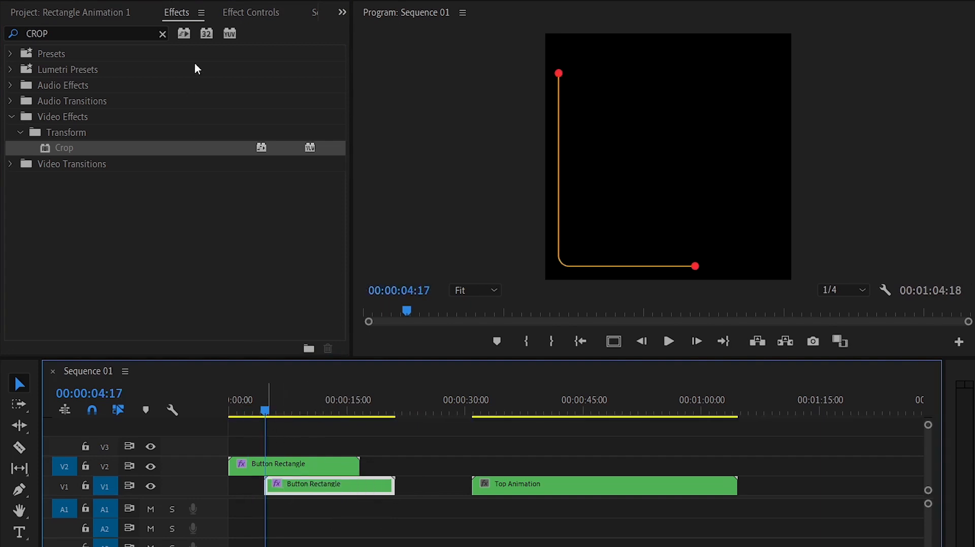
Set the V1 Button Rectangle clip's Crop Right to 92%
{"action": "left_click", "coordinate": [251, 12]}
{"action": "left_click_drag", "start_coordinate": [340, 139], "coordinate": [340, 230]}
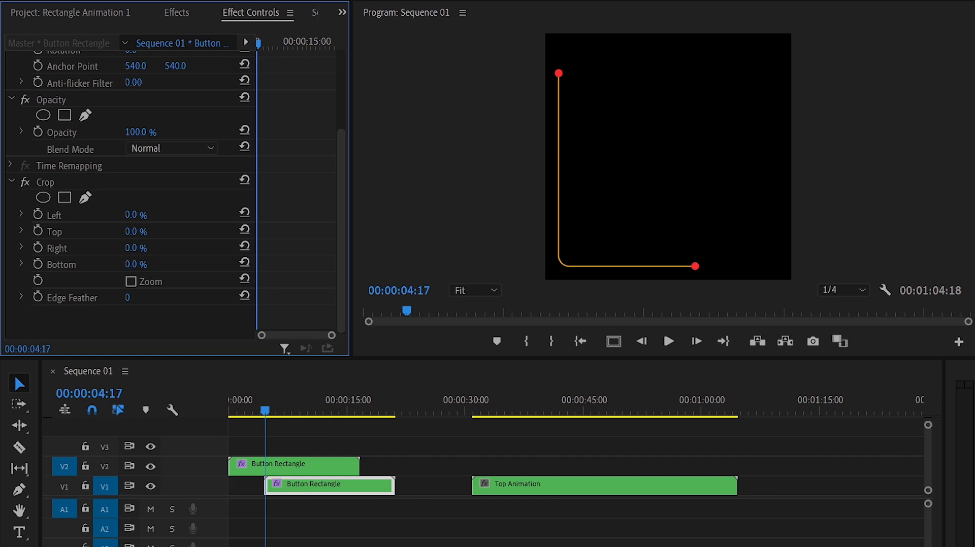
{"action": "left_click_drag", "start_coordinate": [131, 248], "coordinate": [179, 248]}
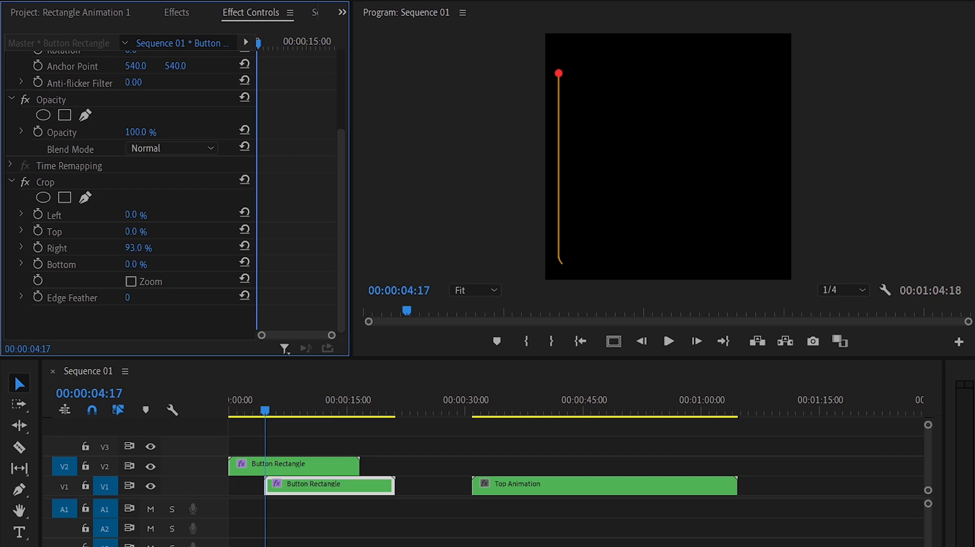
{"action": "left_click", "coordinate": [144, 246]}
{"action": "type", "text": "9"}
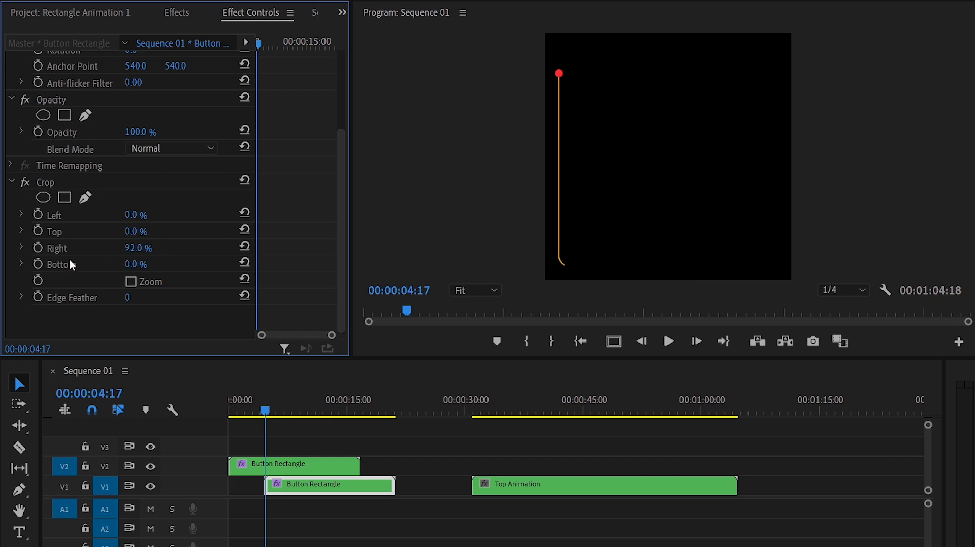
Keyframe the V1 clip's Crop Right from 92% at 00:00:04:17 to 8% at 00:00:07:12
{"action": "left_click", "coordinate": [47, 248]}
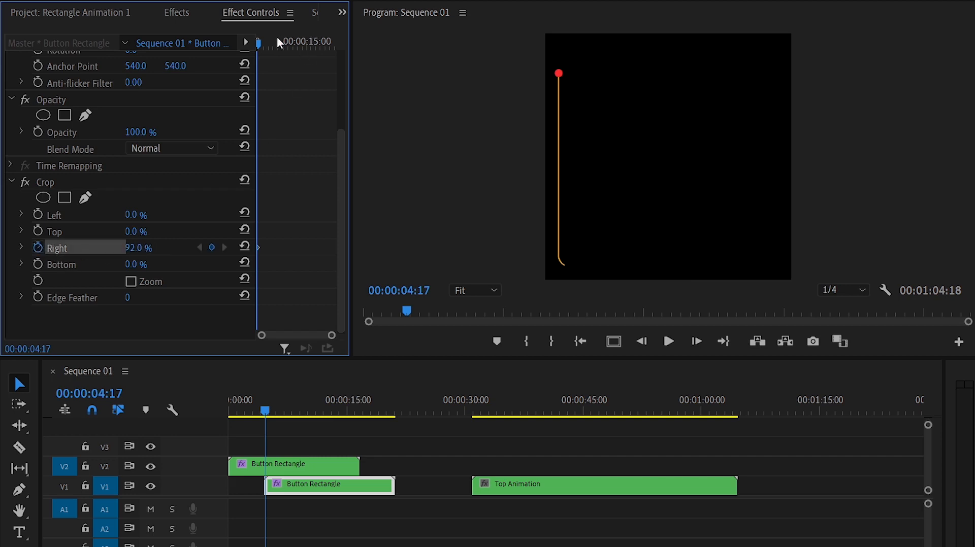
{"action": "left_click_drag", "start_coordinate": [266, 43], "coordinate": [271, 43]}
{"action": "left_click", "coordinate": [140, 248]}
{"action": "type", "text": "8"}
{"action": "key", "text": "Return"}
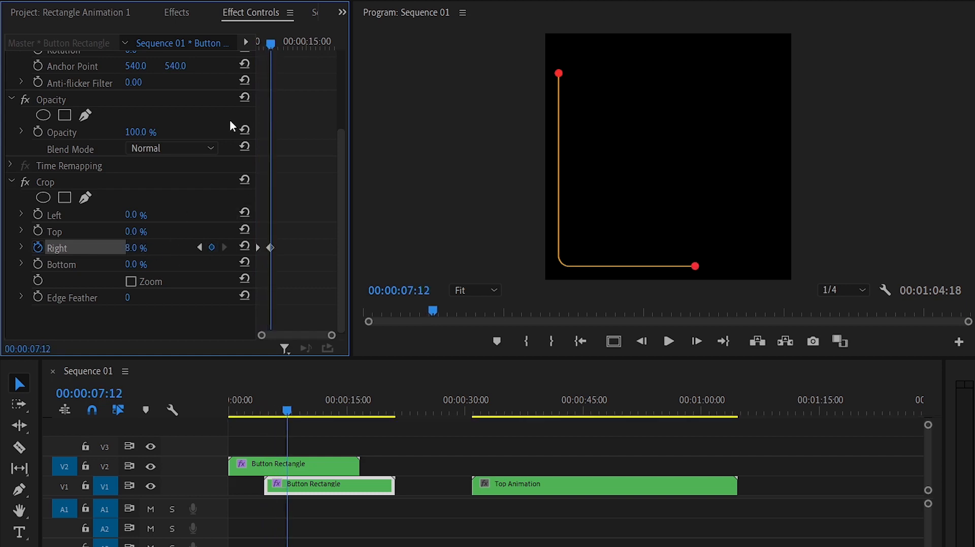
Play the sequence from the start to check the timing between the vertical and horizontal line reveals
{"action": "left_click_drag", "start_coordinate": [273, 48], "coordinate": [246, 46]}
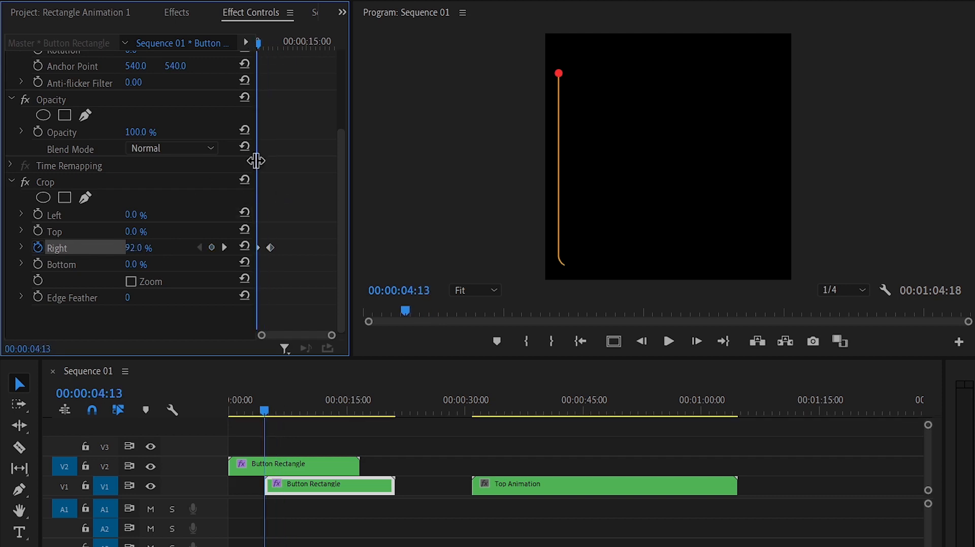
{"action": "left_click_drag", "start_coordinate": [263, 417], "coordinate": [221, 413]}
{"action": "key", "text": "space"}
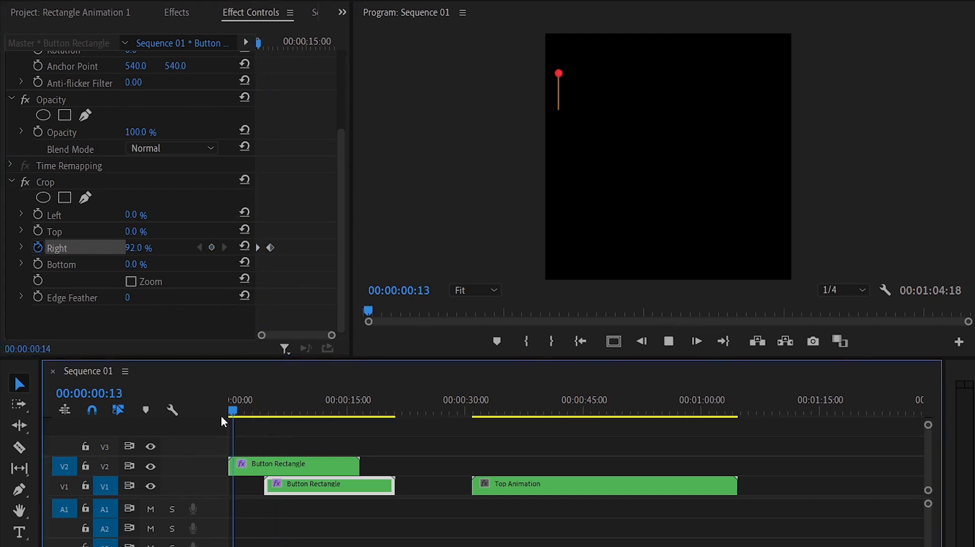
{"action": "key", "text": "space"}
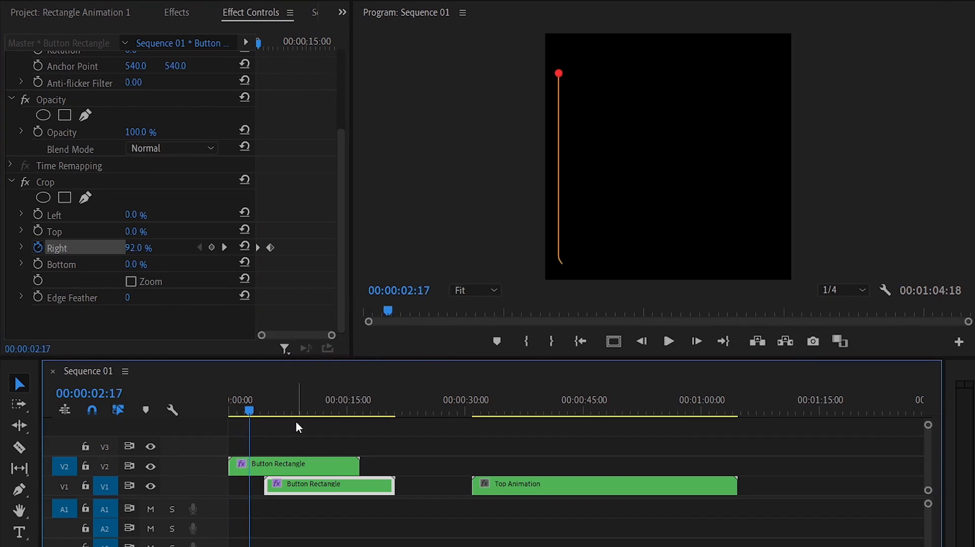
Move the V1 Button Rectangle clip earlier to start just after 00:00:02:00 and play back the join between the lines
{"action": "key", "text": "equal"}
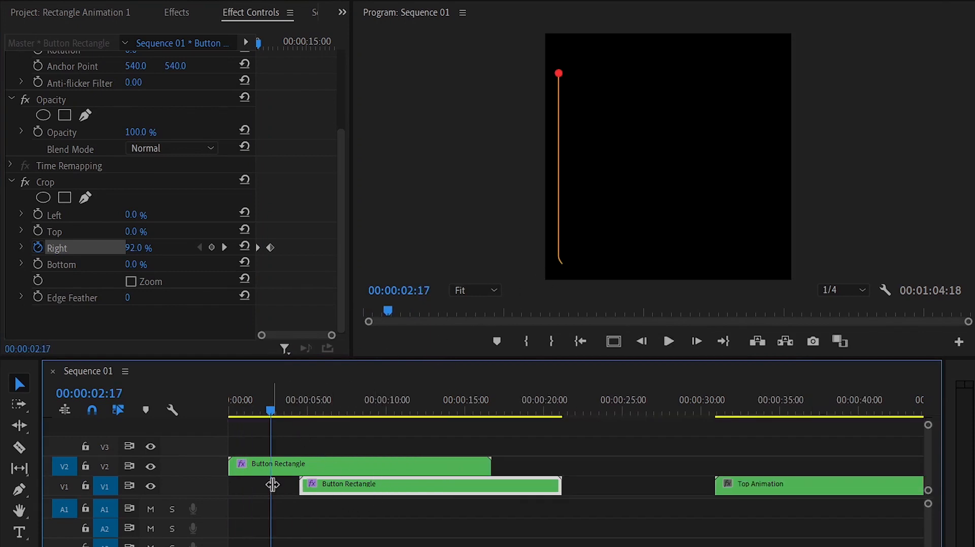
{"action": "key", "text": "equal"}
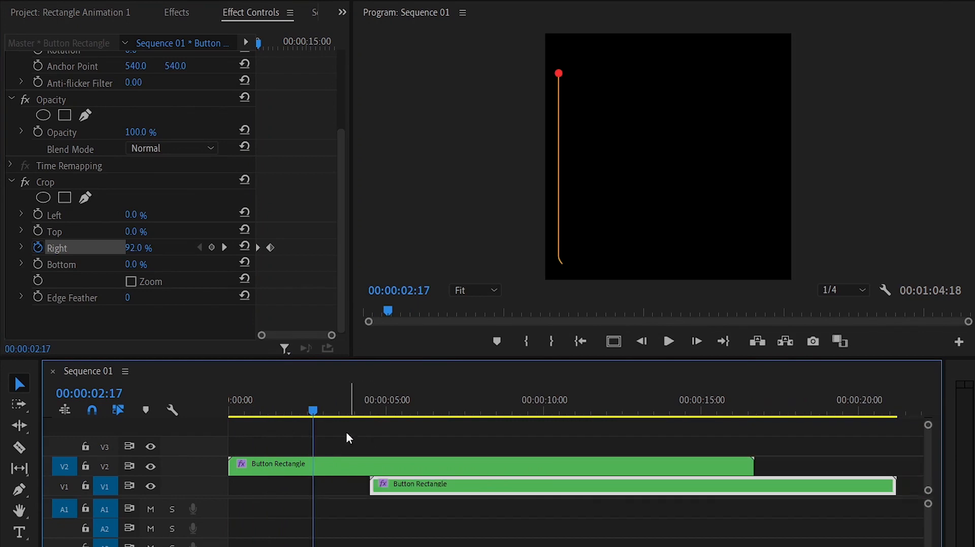
{"action": "left_click_drag", "start_coordinate": [312, 415], "coordinate": [295, 413]}
{"action": "left_click_drag", "start_coordinate": [402, 488], "coordinate": [326, 486]}
{"action": "left_click_drag", "start_coordinate": [294, 412], "coordinate": [261, 409]}
{"action": "key", "text": "space"}
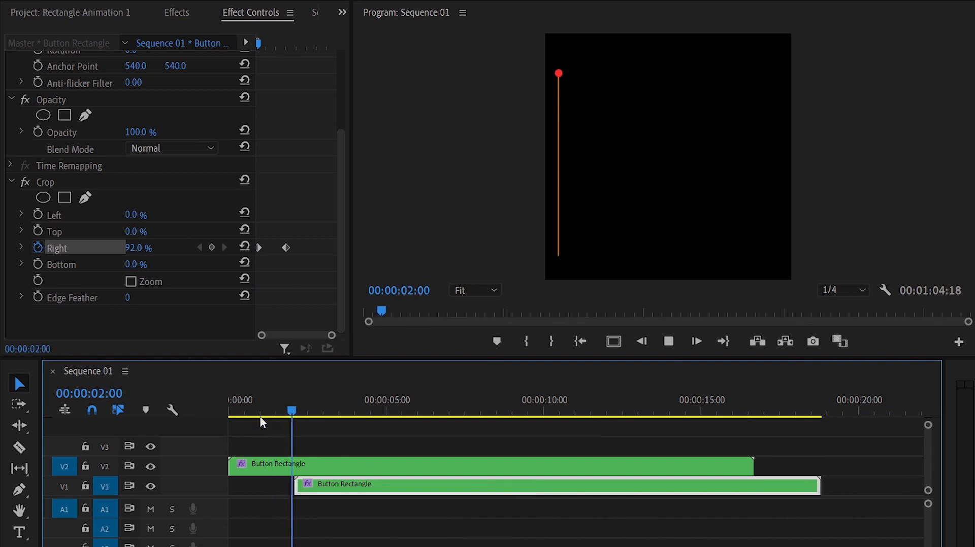
{"action": "key", "text": "space"}
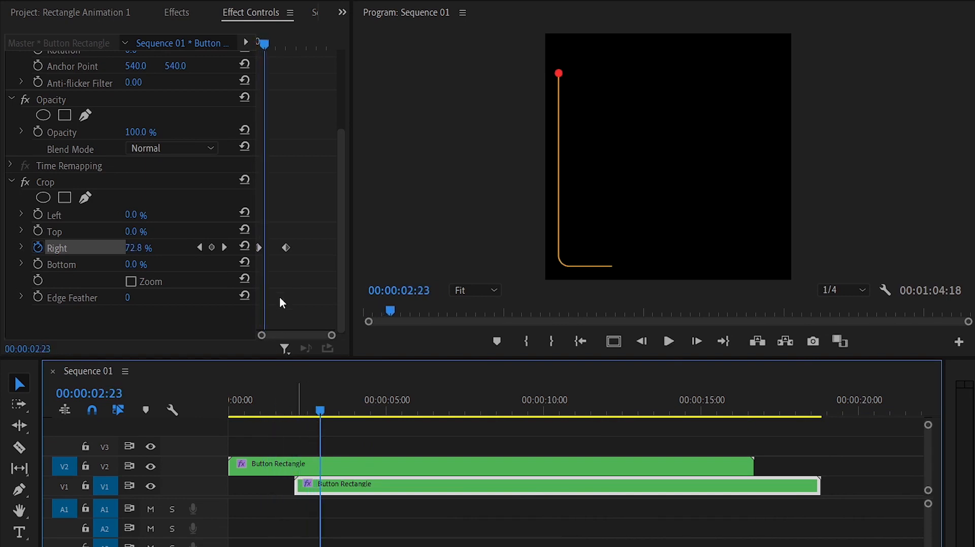
Shift the V1 clip's first Crop Right keyframe to the clip's start and replay the corner transition
{"action": "left_click_drag", "start_coordinate": [259, 248], "coordinate": [255, 248]}
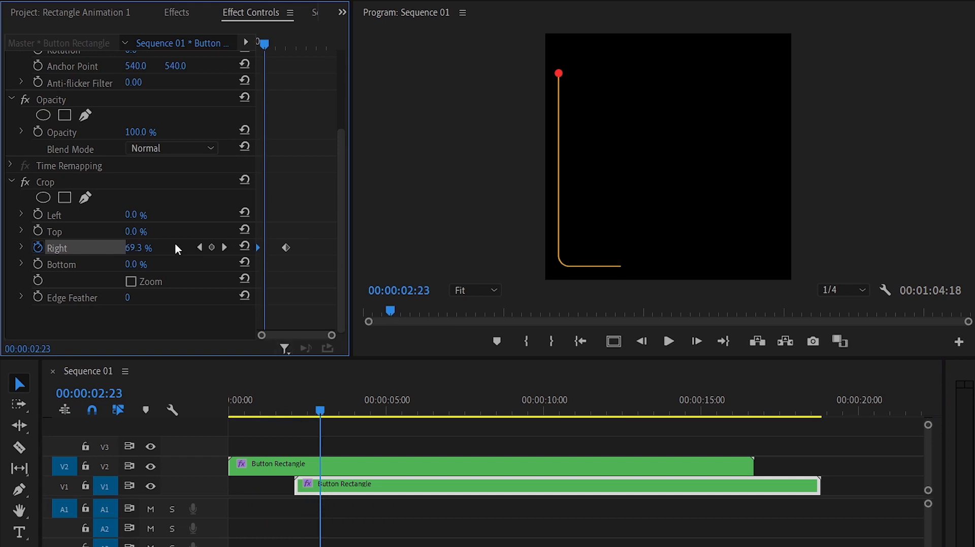
{"action": "left_click", "coordinate": [230, 412]}
{"action": "key", "text": "space"}
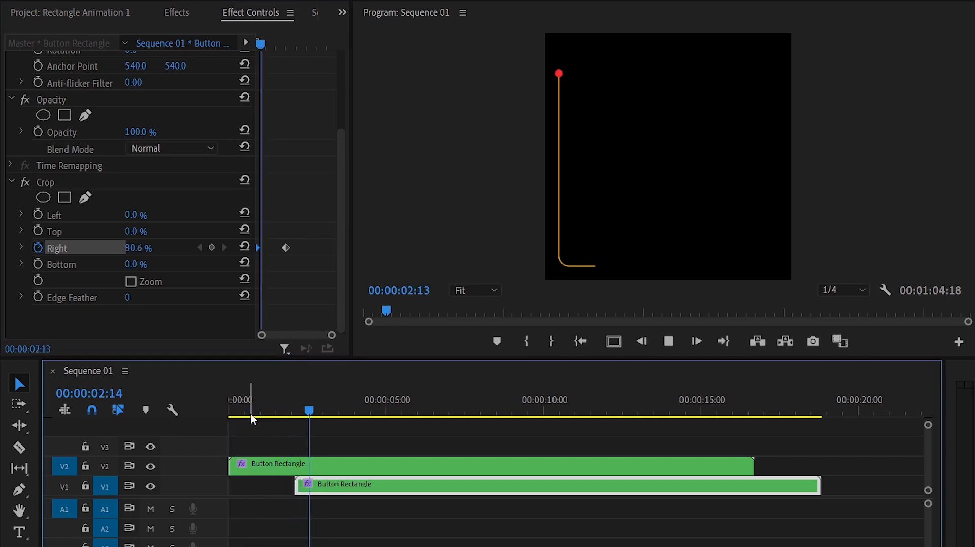
{"action": "left_click", "coordinate": [349, 412]}
{"action": "left_click", "coordinate": [319, 402]}
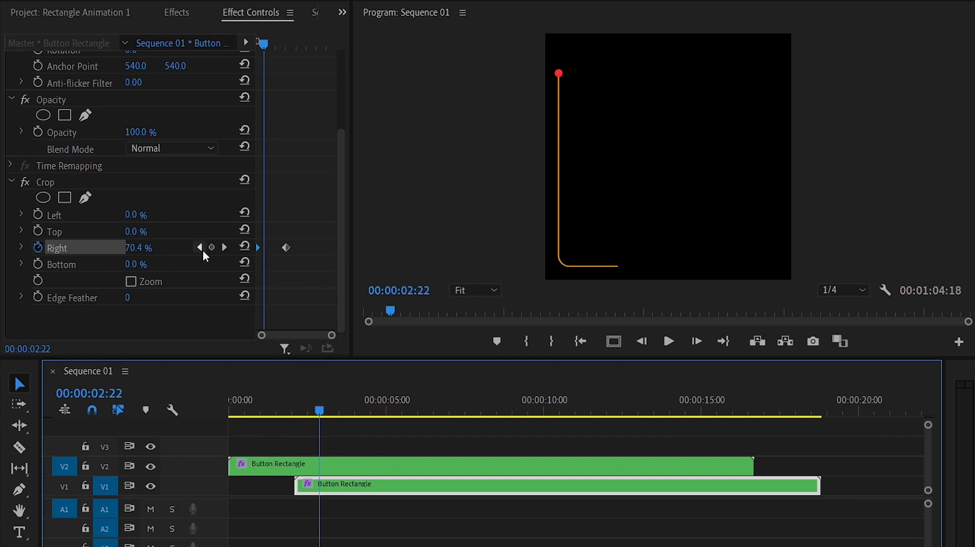
{"action": "left_click_drag", "start_coordinate": [301, 418], "coordinate": [222, 401]}
{"action": "key", "text": "space"}
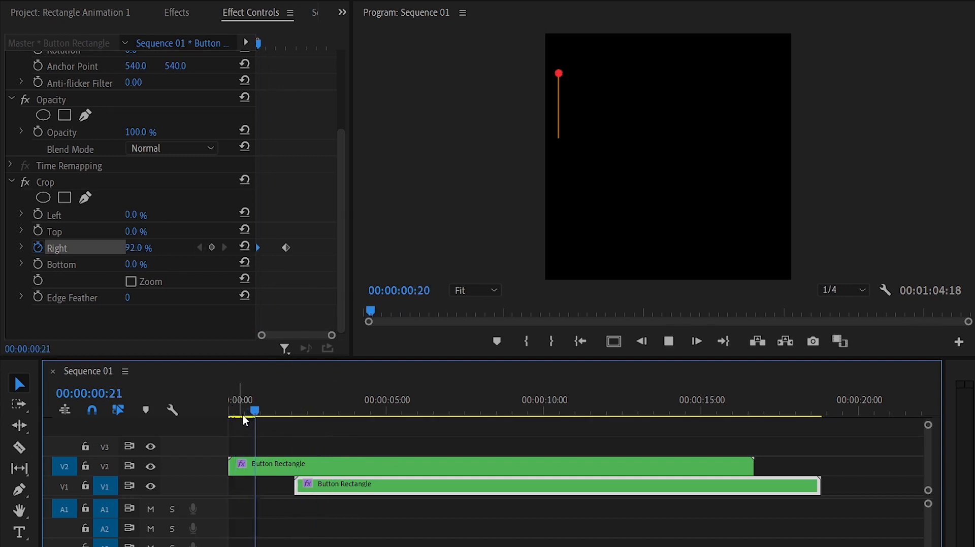
{"action": "left_click", "coordinate": [320, 405]}
{"action": "left_click_drag", "start_coordinate": [321, 409], "coordinate": [220, 404]}
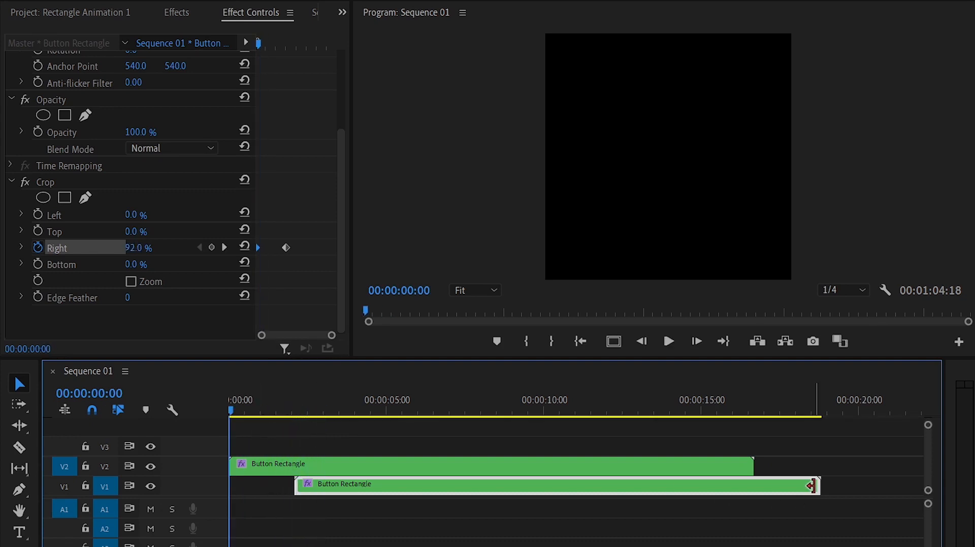
Trim the end of the V1 Button Rectangle clip to line up with the end of the V2 clip
{"action": "left_click_drag", "start_coordinate": [812, 486], "coordinate": [770, 457]}
{"action": "key", "text": "minus"}
{"action": "key", "text": "minus"}
{"action": "key", "text": "minus"}
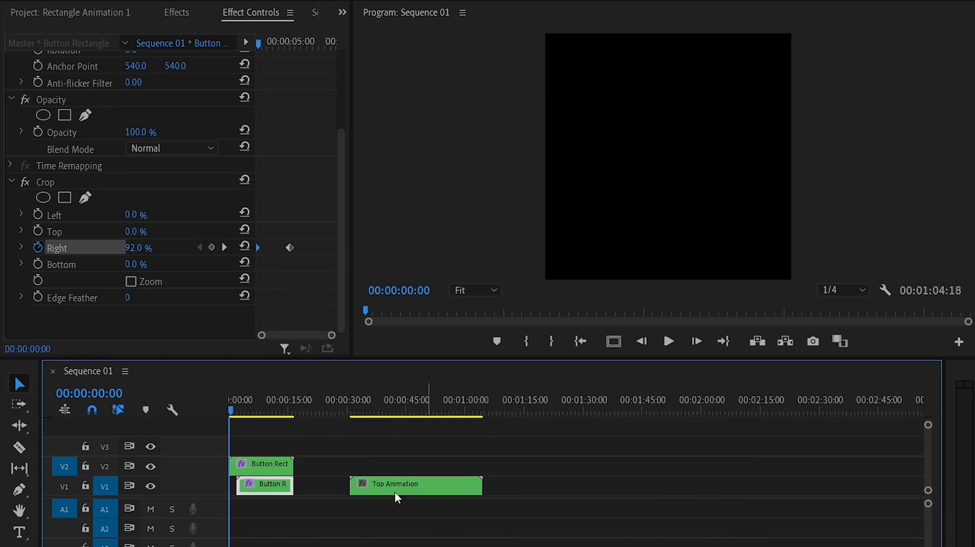
Nest the two Button Rectangle clips on V1 and V2 into a sequence named "B Rectangle"
{"action": "key", "text": "equal"}
{"action": "left_click_drag", "start_coordinate": [394, 453], "coordinate": [308, 497]}
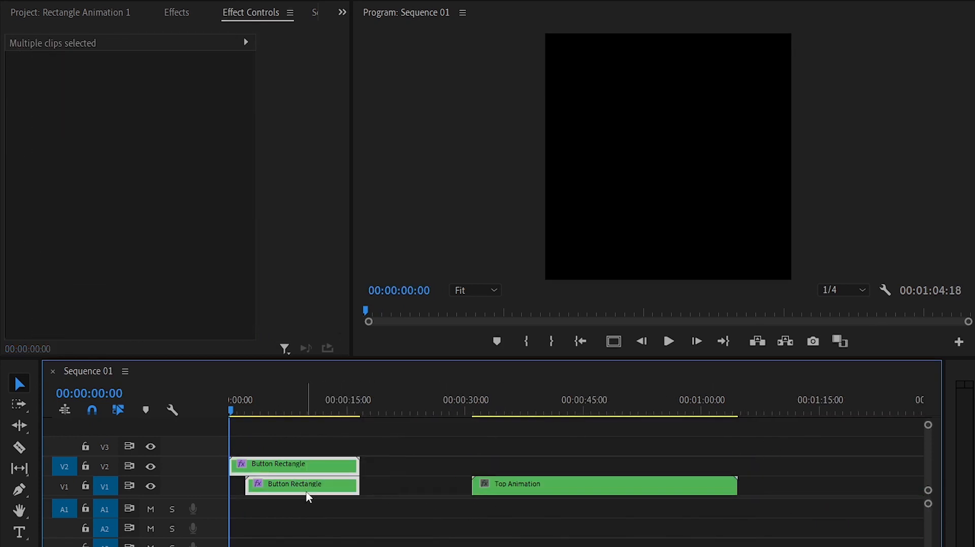
{"action": "right_click", "coordinate": [310, 487]}
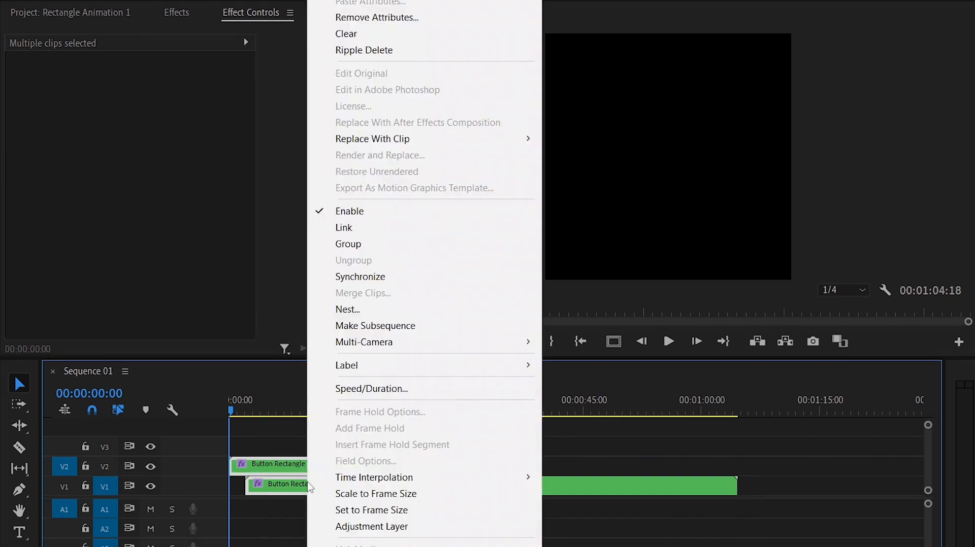
{"action": "left_click", "coordinate": [381, 311]}
{"action": "type", "text": "B"}
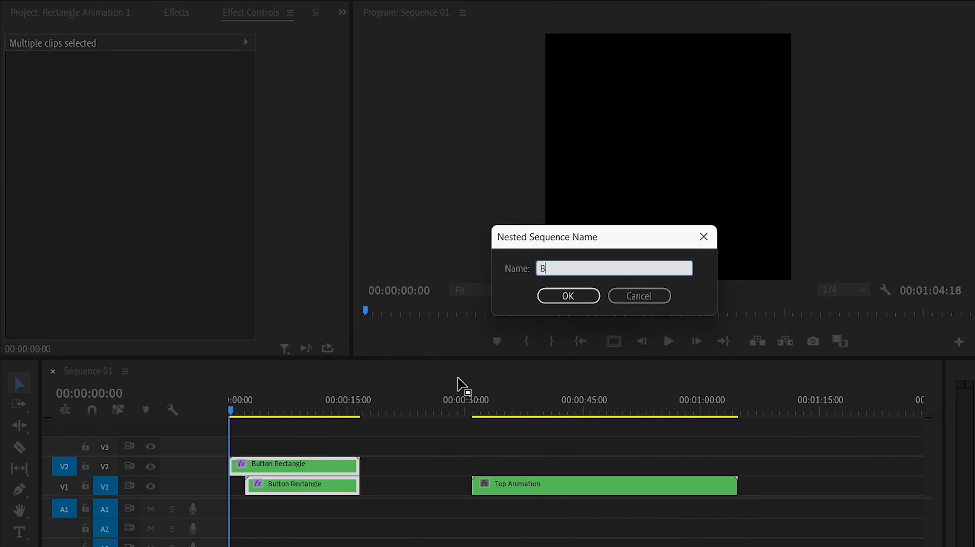
{"action": "type", "text": " Rectangle"}
{"action": "key", "text": "Return"}
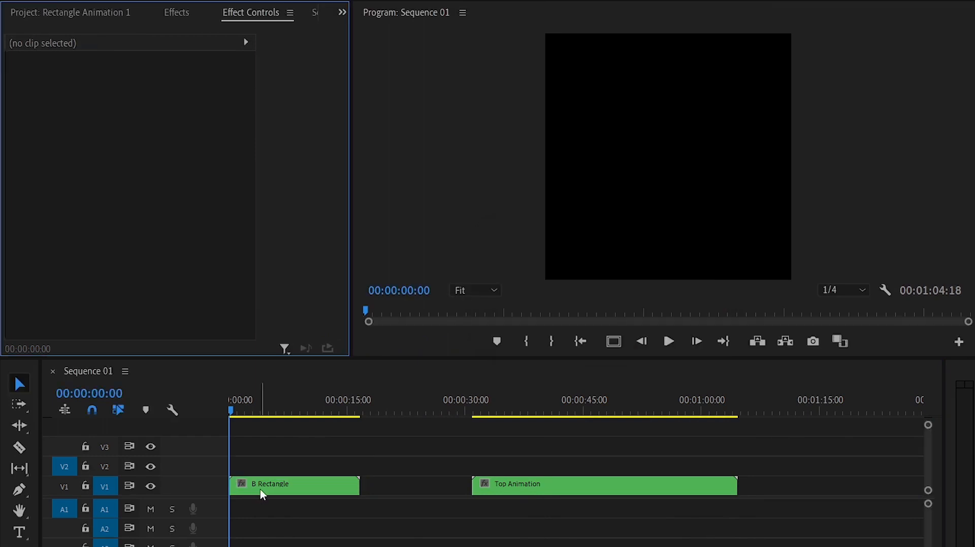
Stack B Rectangle on V2 above Top Animation at the sequence start, trimmed to end together, and play the combined animation
{"action": "left_click_drag", "start_coordinate": [263, 488], "coordinate": [265, 465]}
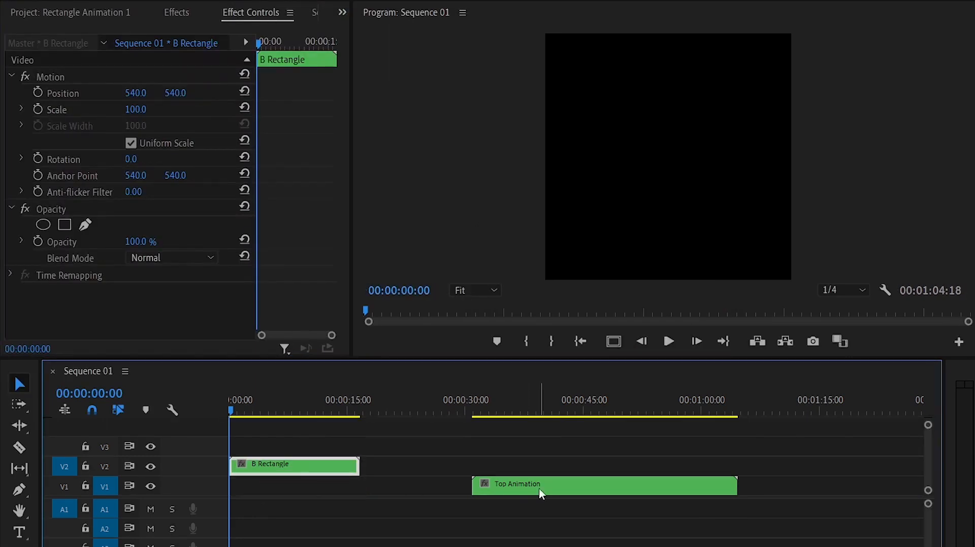
{"action": "left_click_drag", "start_coordinate": [555, 488], "coordinate": [297, 487]}
{"action": "left_click_drag", "start_coordinate": [492, 486], "coordinate": [352, 483]}
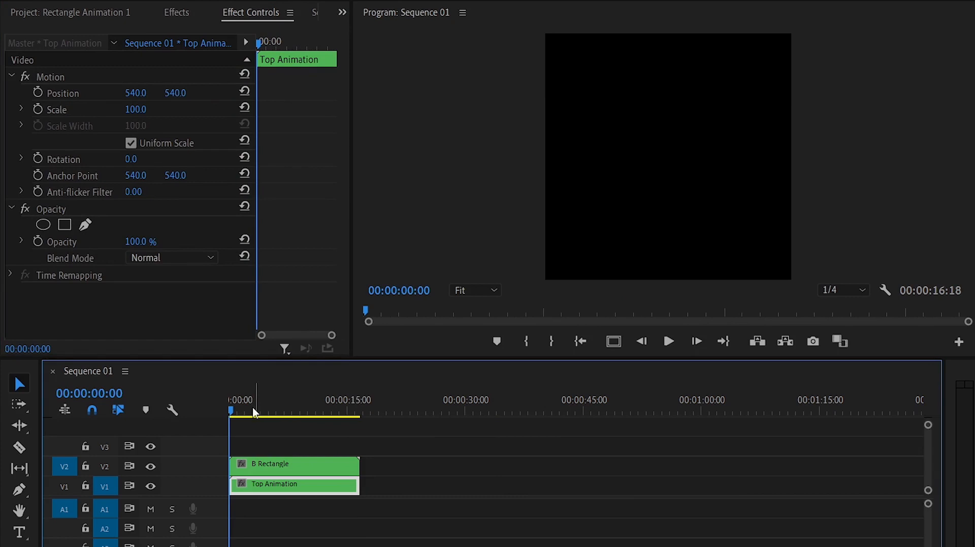
{"action": "left_click", "coordinate": [668, 343]}
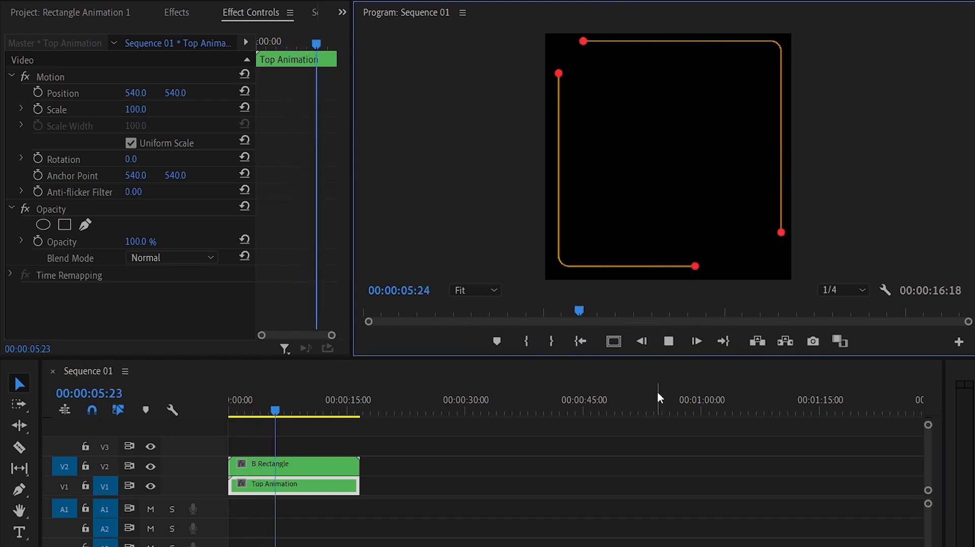
{"action": "key", "text": "space"}
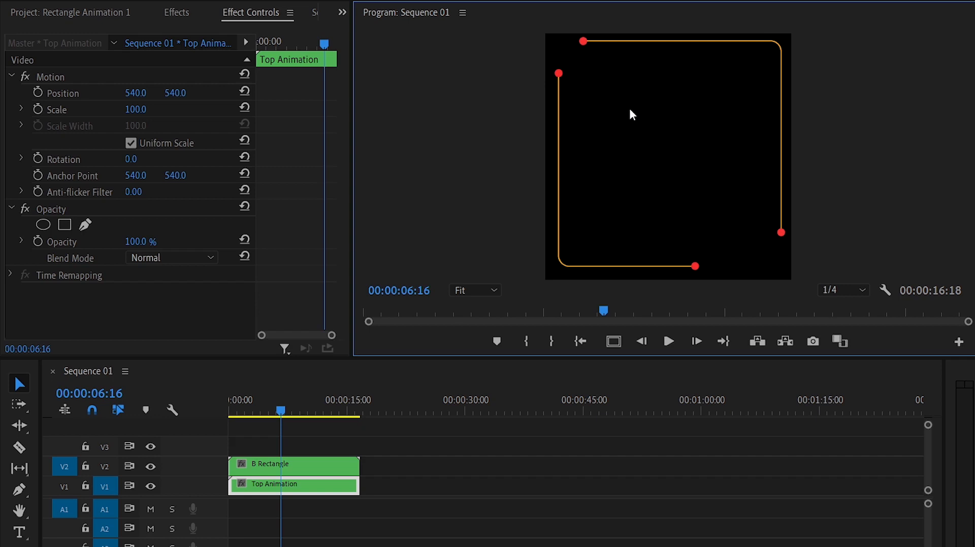
Import the Muqaalka Quality MP4 video into the project and place it on V1 after the animation clips
{"action": "key", "text": "shift+1"}
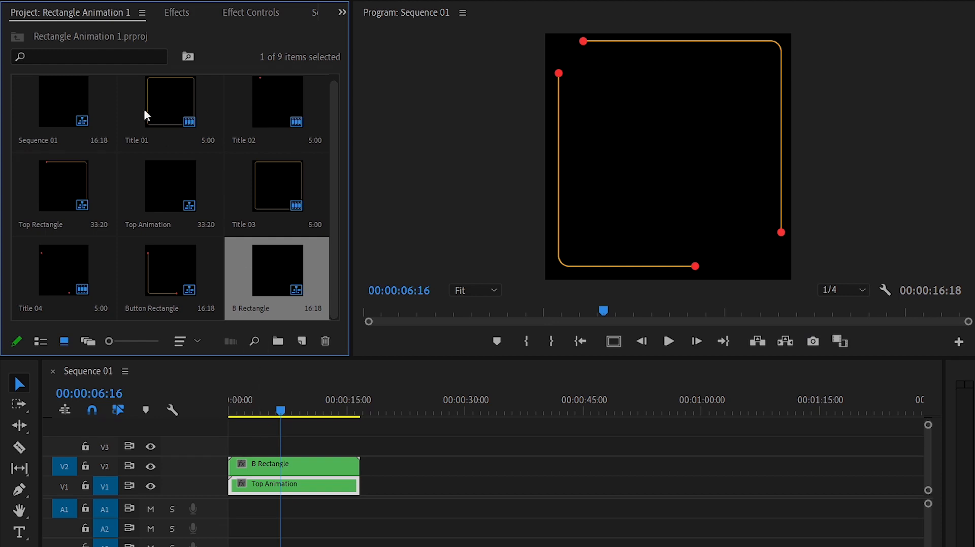
{"action": "left_click", "coordinate": [16, 0]}
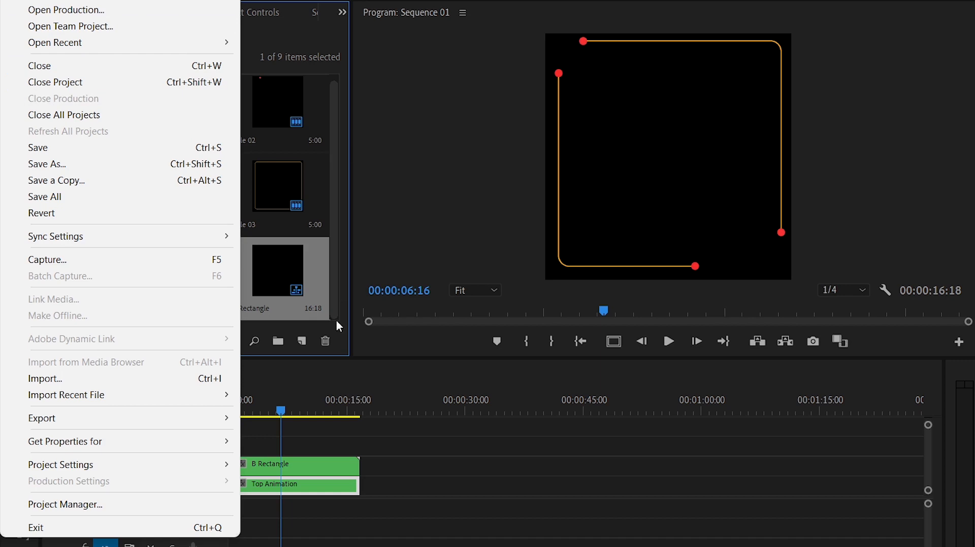
{"action": "left_click", "coordinate": [275, 236]}
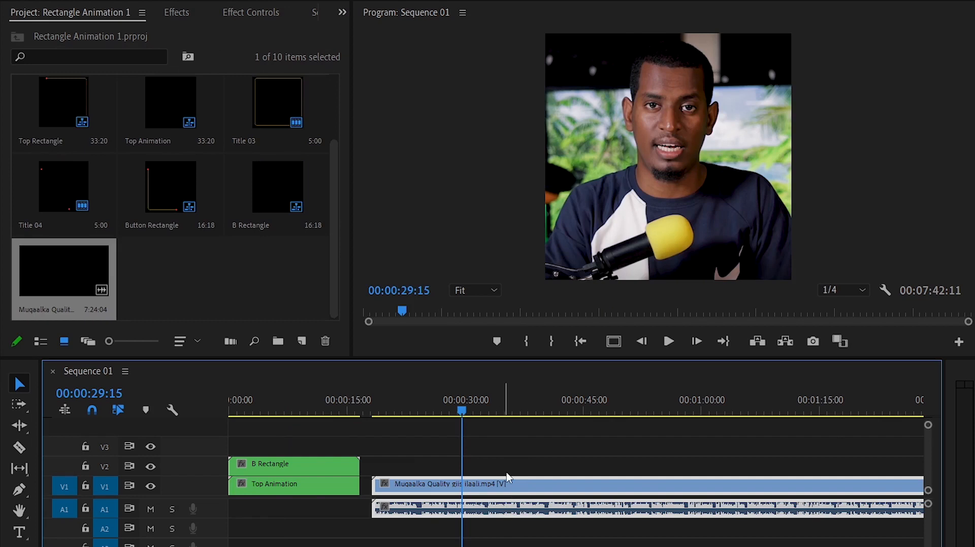
Split the Muqaalka Quality video at 00:00:29:15 and delete the portion after the cut
{"action": "key", "text": "ctrl+k"}
{"action": "left_click_drag", "start_coordinate": [520, 454], "coordinate": [520, 526]}
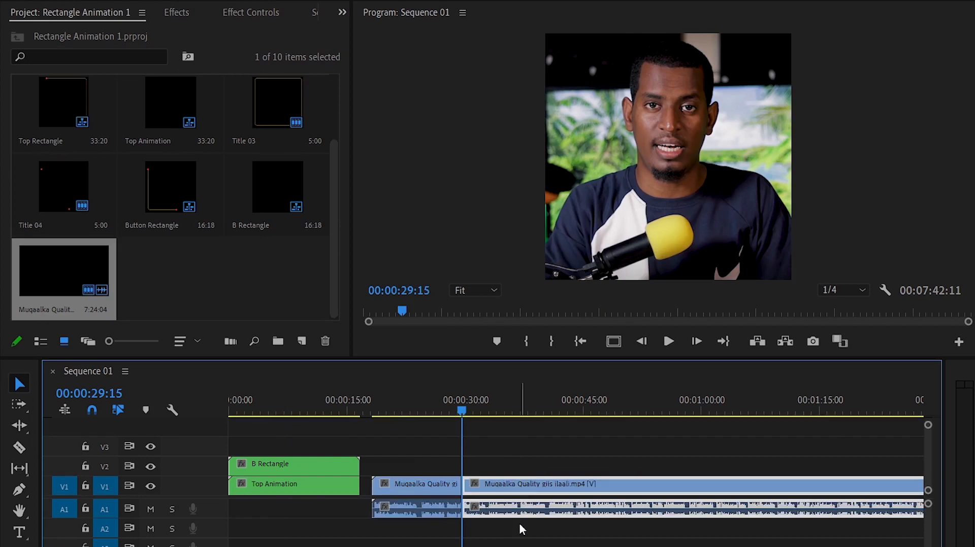
{"action": "key", "text": "Delete"}
Nest the stacked B Rectangle and Top Animation clips into one sequence, keeping the default name
{"action": "left_click_drag", "start_coordinate": [298, 446], "coordinate": [300, 479]}
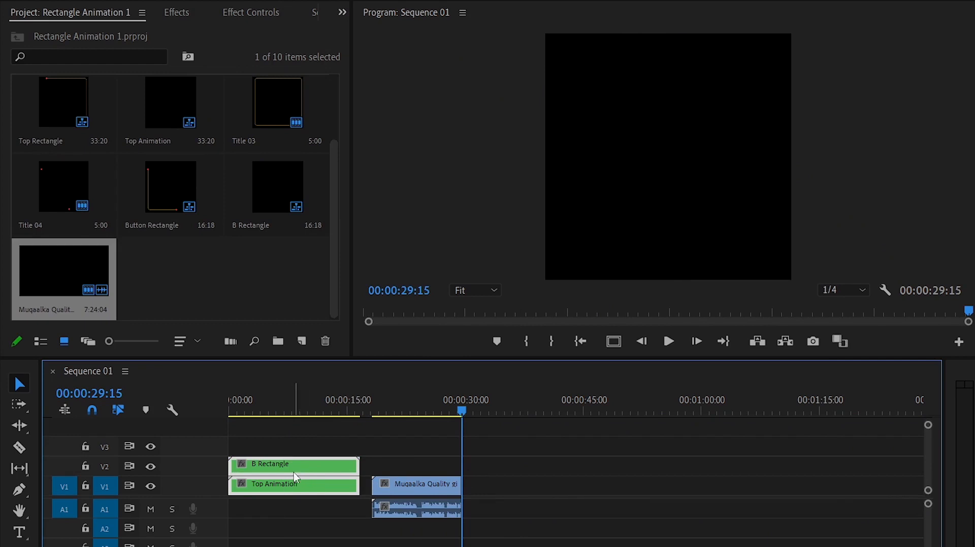
{"action": "right_click", "coordinate": [297, 475]}
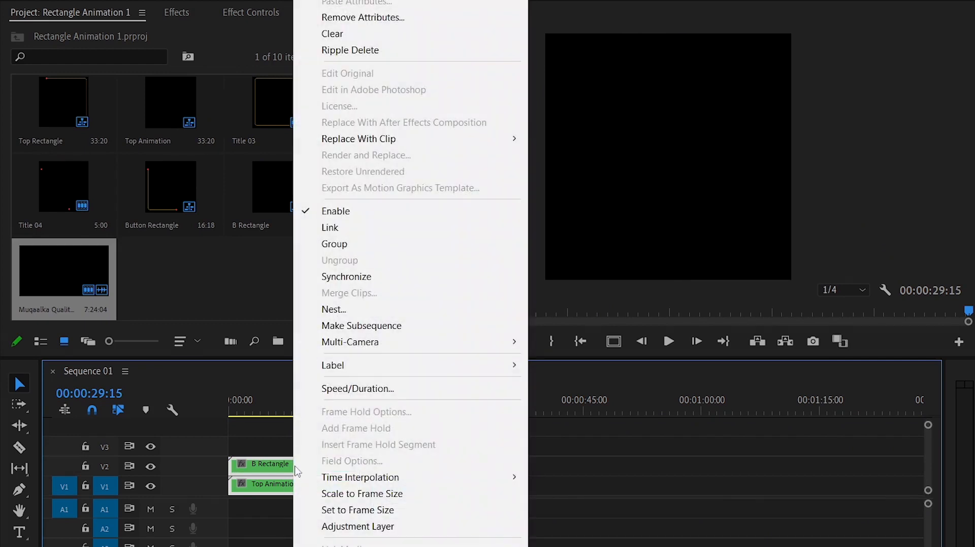
{"action": "left_click", "coordinate": [337, 309]}
{"action": "left_click", "coordinate": [565, 293]}
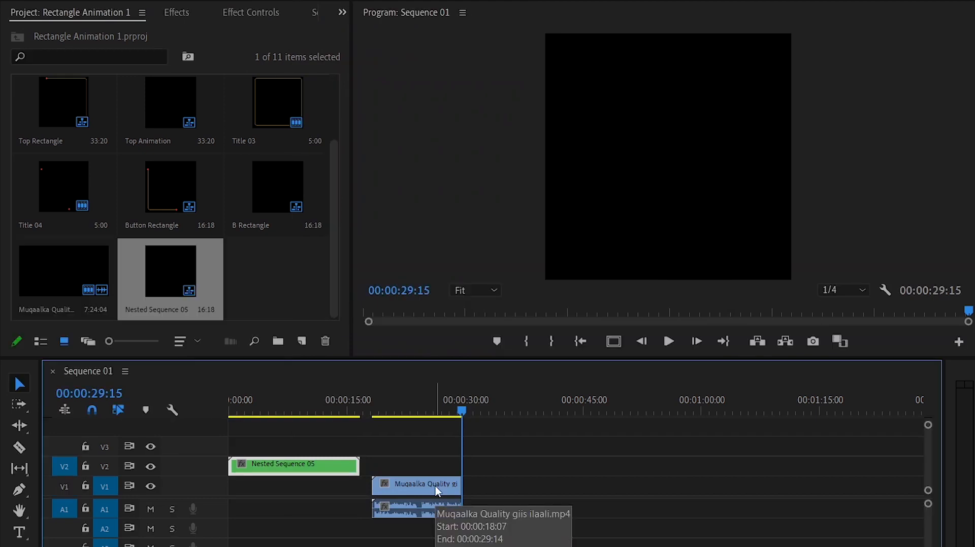
Open the new nested sequence to check its B Rectangle and Top Animation clips, and close it again
{"action": "double_click", "coordinate": [281, 466]}
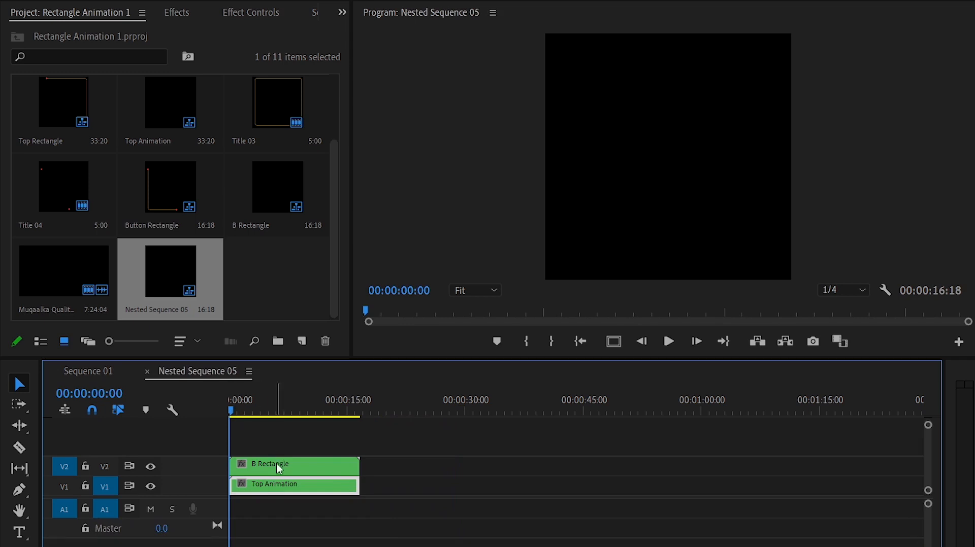
{"action": "left_click", "coordinate": [258, 465]}
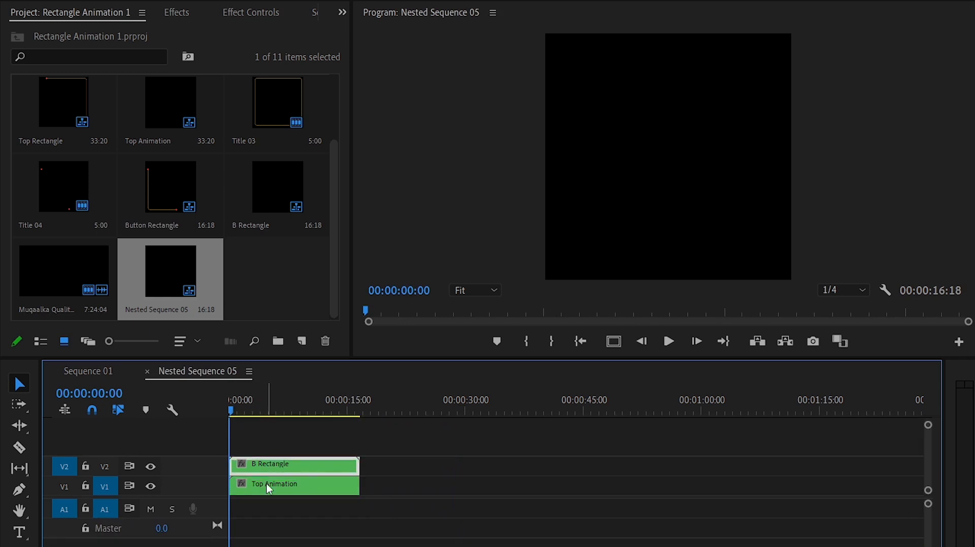
{"action": "left_click", "coordinate": [147, 371]}
Move the trimmed Muqaalka Quality video to the sequence start on V1, beneath the nested animation, and return the playhead to the start
{"action": "left_click_drag", "start_coordinate": [395, 485], "coordinate": [265, 488]}
{"action": "left_click_drag", "start_coordinate": [232, 408], "coordinate": [220, 407]}
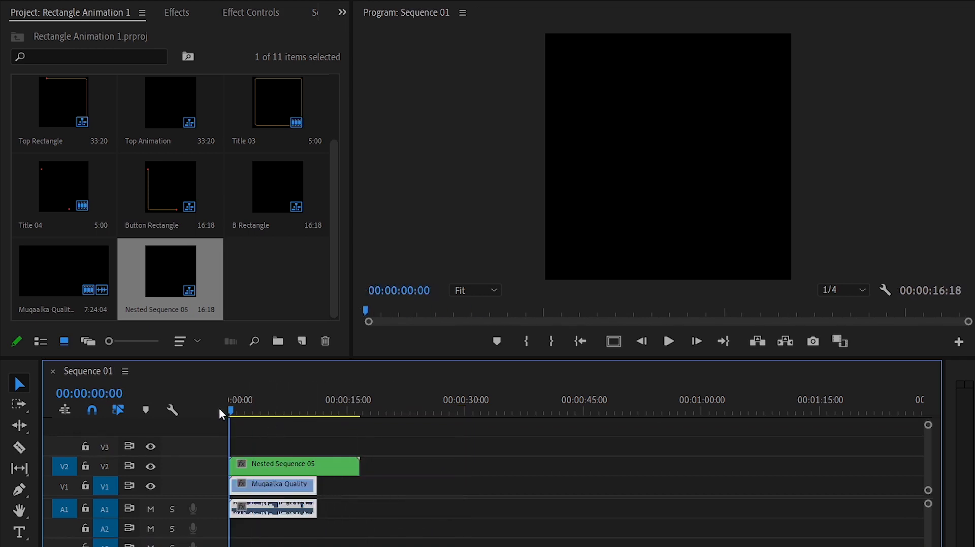
Set the program playback resolution to 1/2 and briefly play the rectangle animation over the video
{"action": "left_click", "coordinate": [833, 291]}
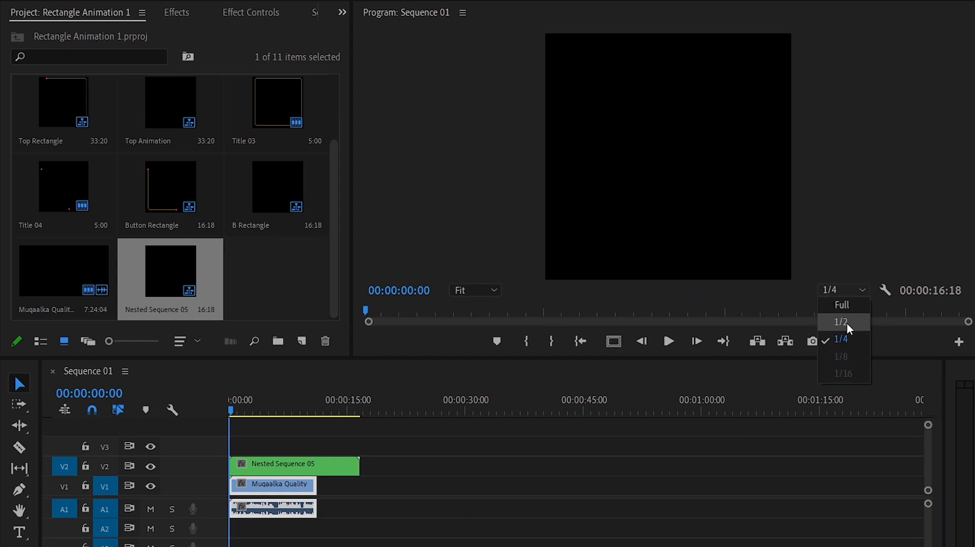
{"action": "left_click", "coordinate": [845, 325]}
{"action": "left_click", "coordinate": [670, 343]}
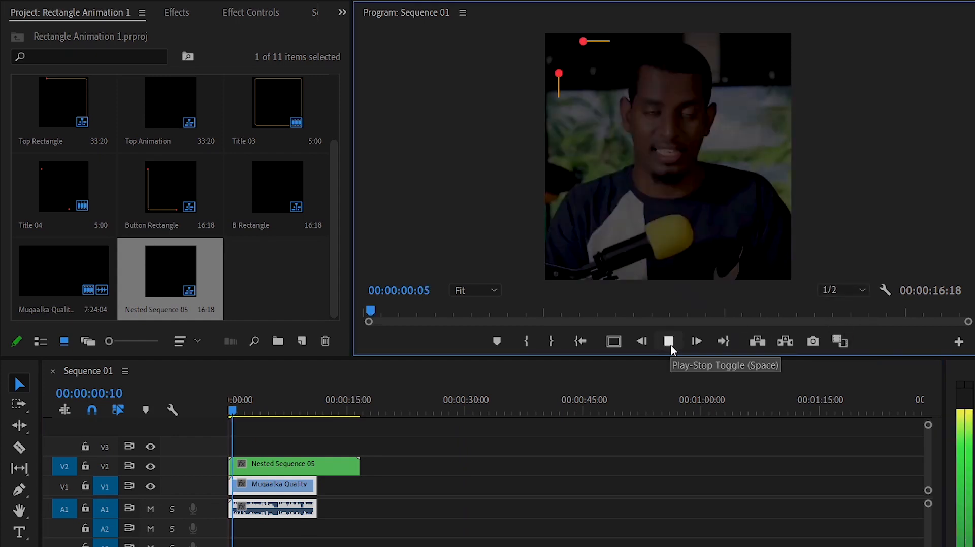
{"action": "left_click", "coordinate": [669, 345]}
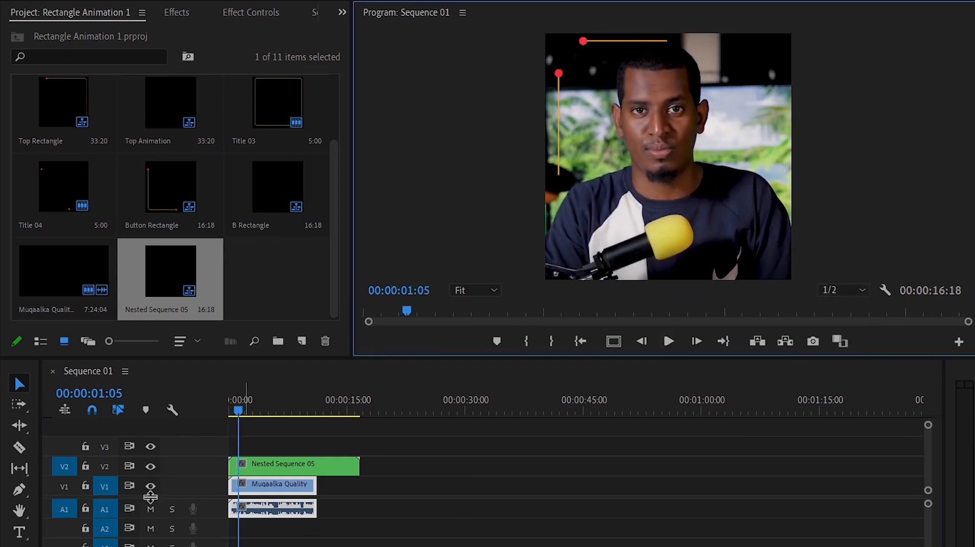
Mute audio track A1 and resume playback of the rectangle animation over the video
{"action": "left_click", "coordinate": [150, 529]}
{"action": "left_click", "coordinate": [150, 510]}
{"action": "left_click", "coordinate": [150, 529]}
{"action": "left_click", "coordinate": [669, 341]}
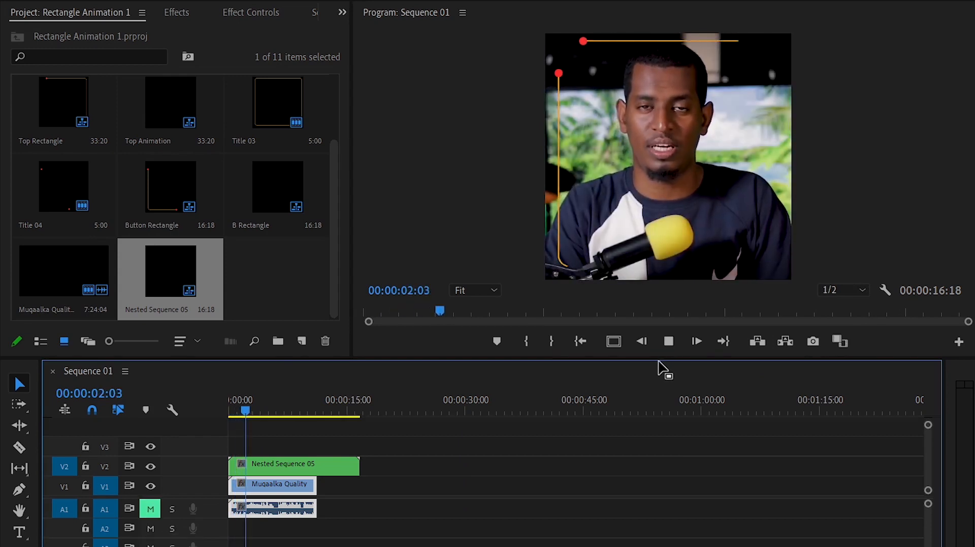